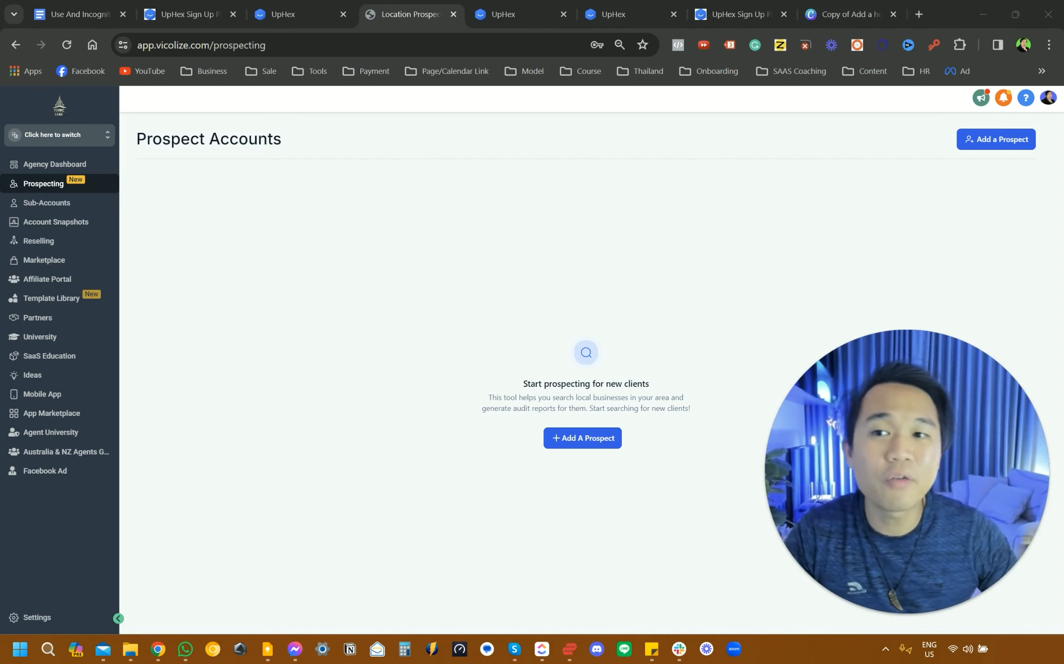
Copy the sign-up link from the Use And Incognito Mode Google Doc
click(76, 14)
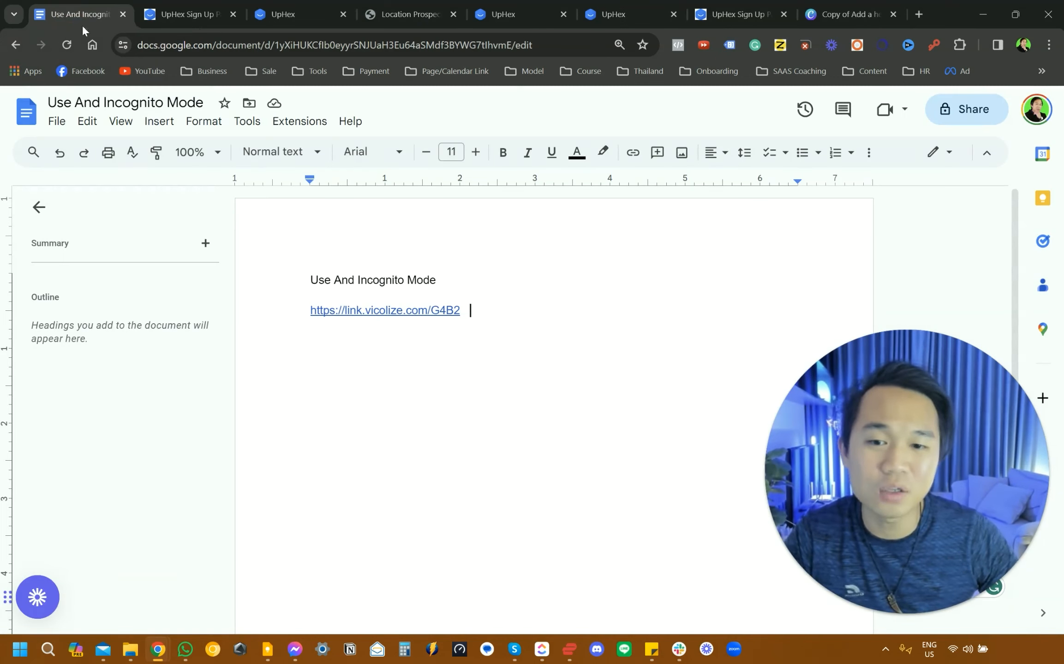
drag(481, 316, 293, 314)
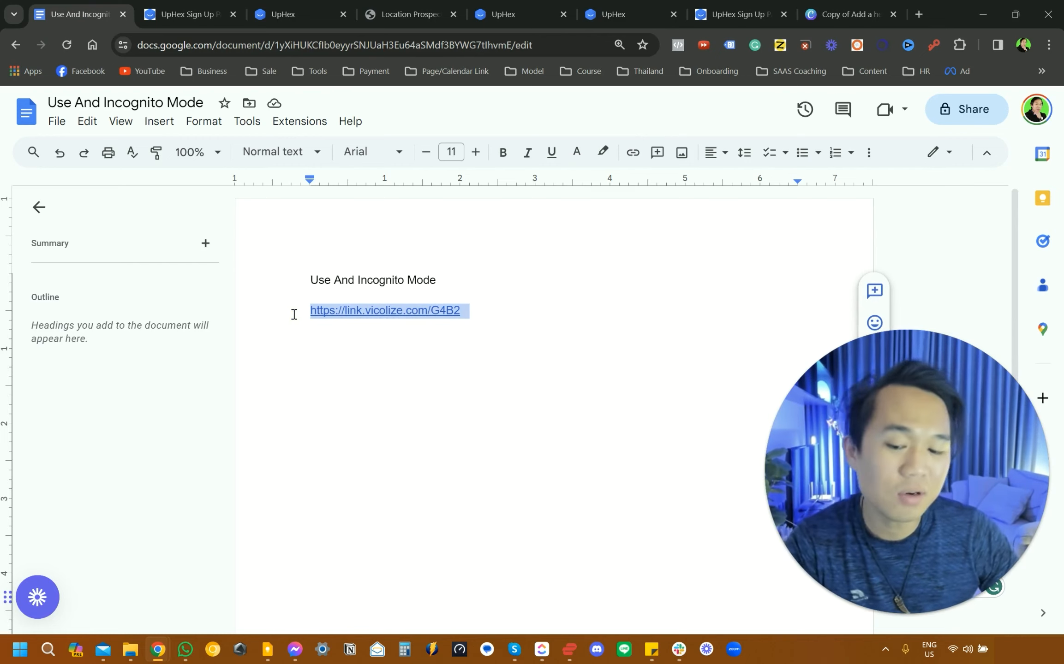
right_click(334, 315)
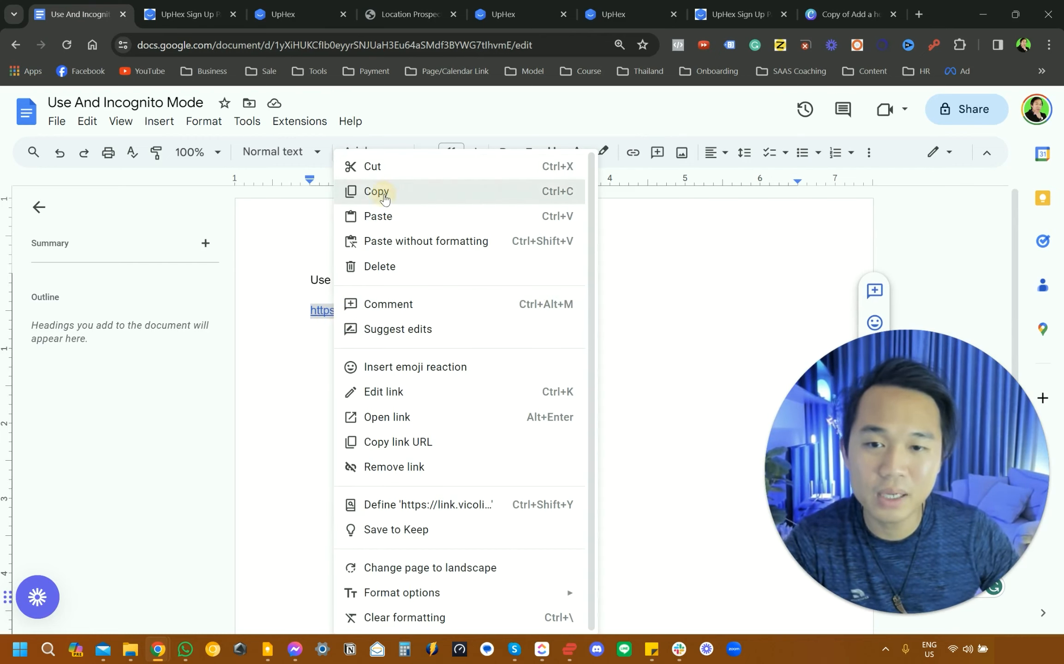
click(384, 191)
Start a new incognito browser window for the copied link
click(1049, 45)
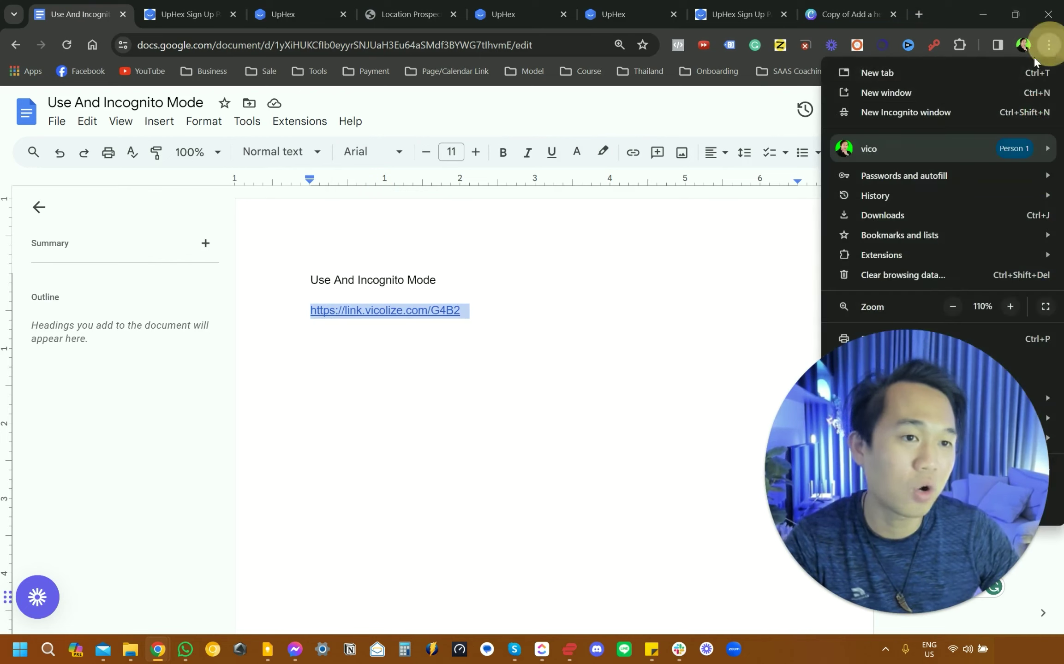
click(916, 110)
Load the pasted UpHex link, start the Try For Free sign-up, then minimize the private window
key(ctrl+v)
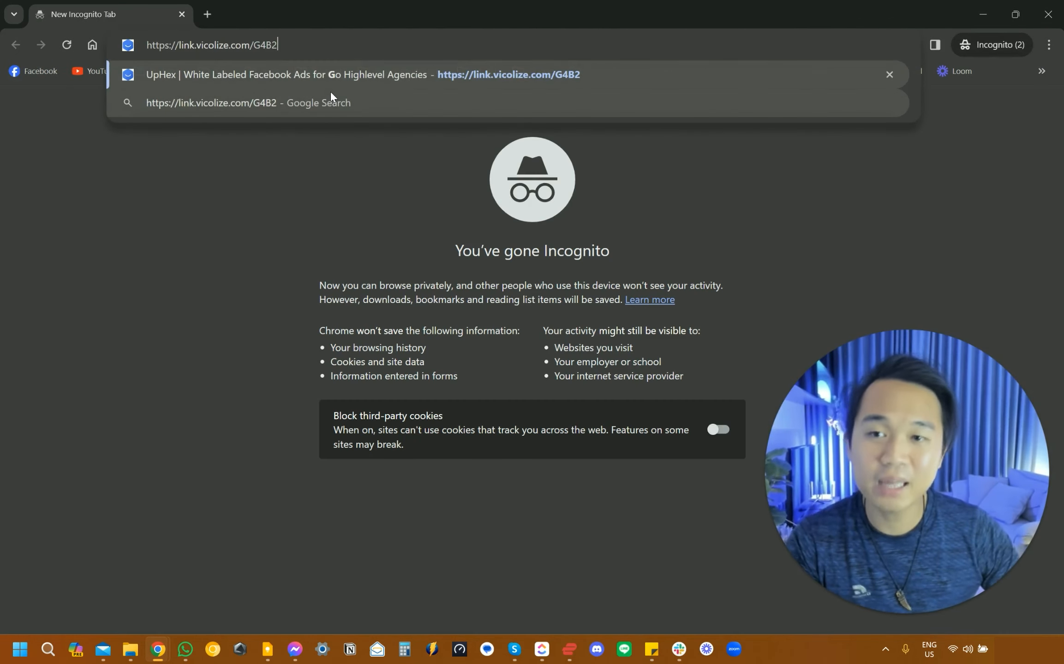
key(Return)
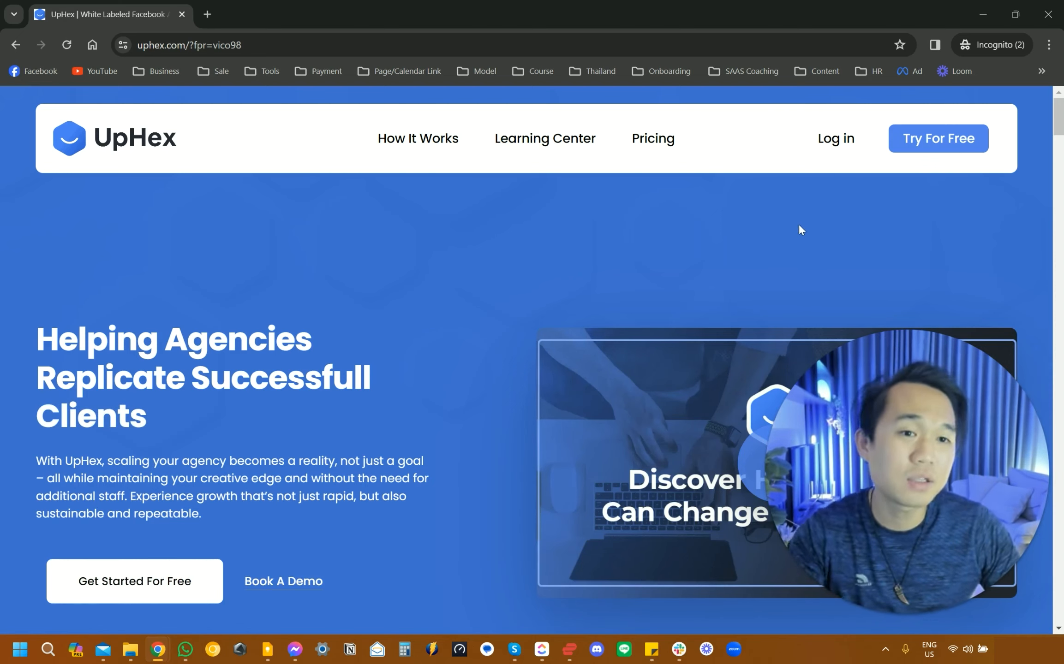
click(929, 154)
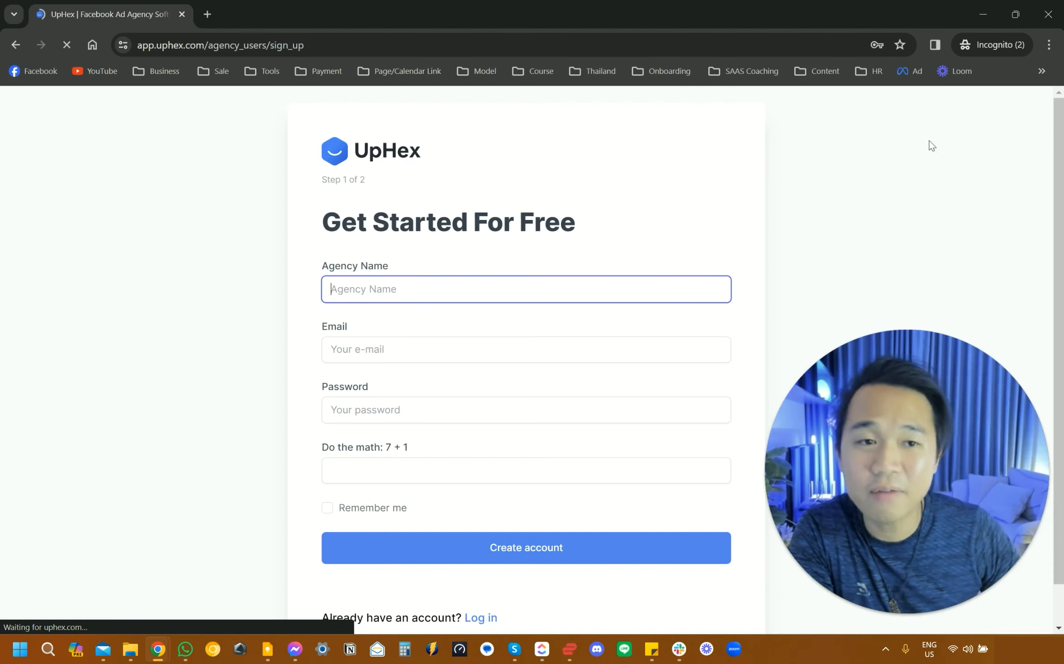
scroll(759, 324, down, 1)
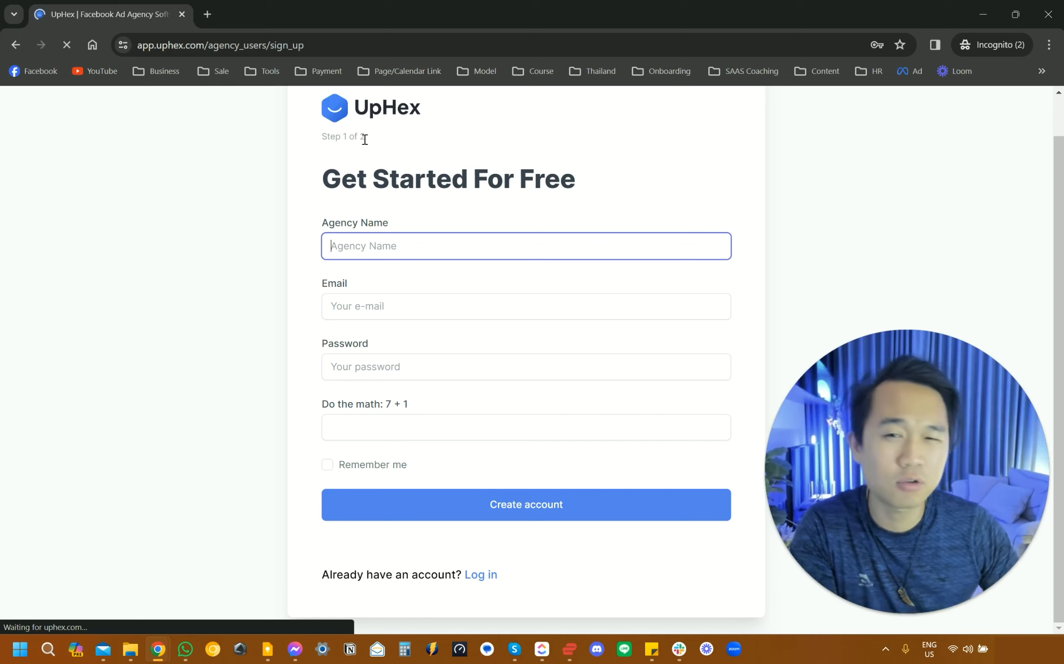
click(980, 19)
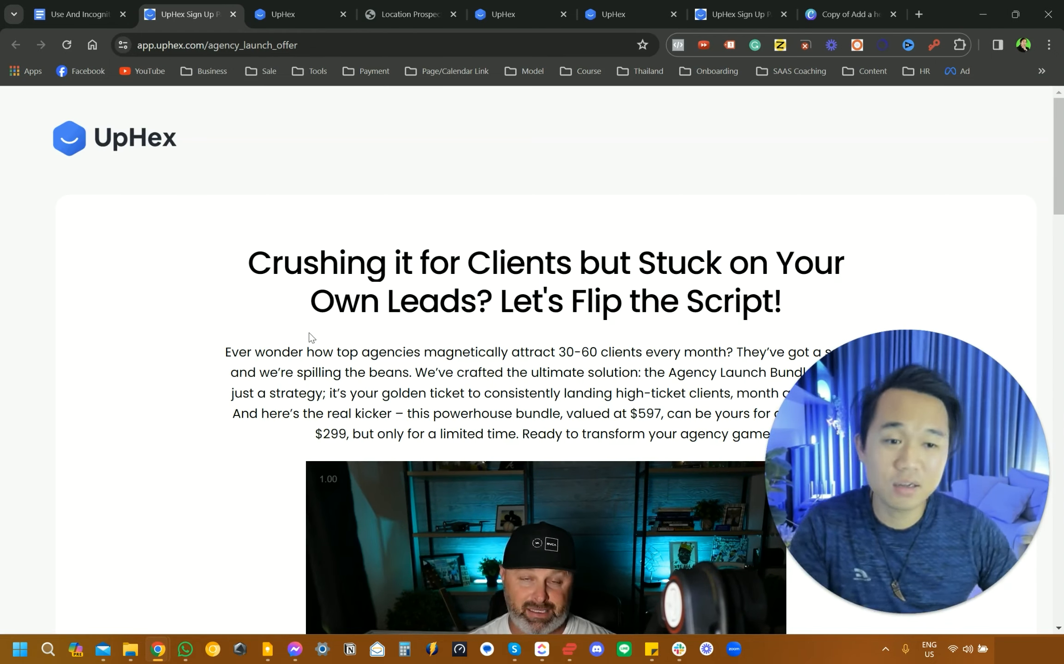
scroll(309, 337, down, 1)
scroll(309, 336, down, 2)
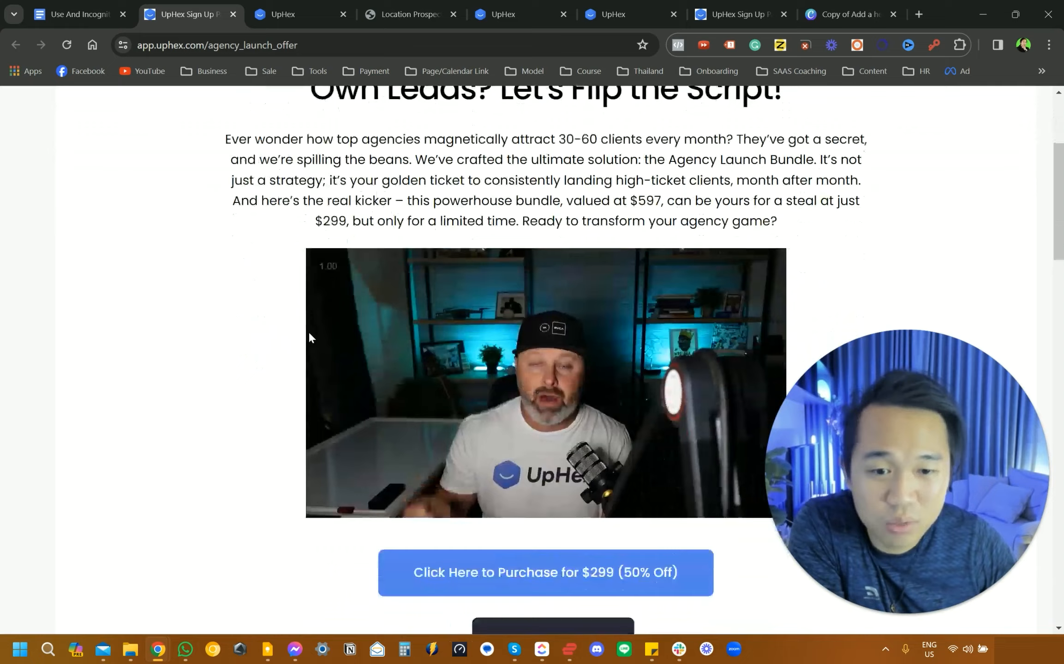
scroll(308, 331, down, 2)
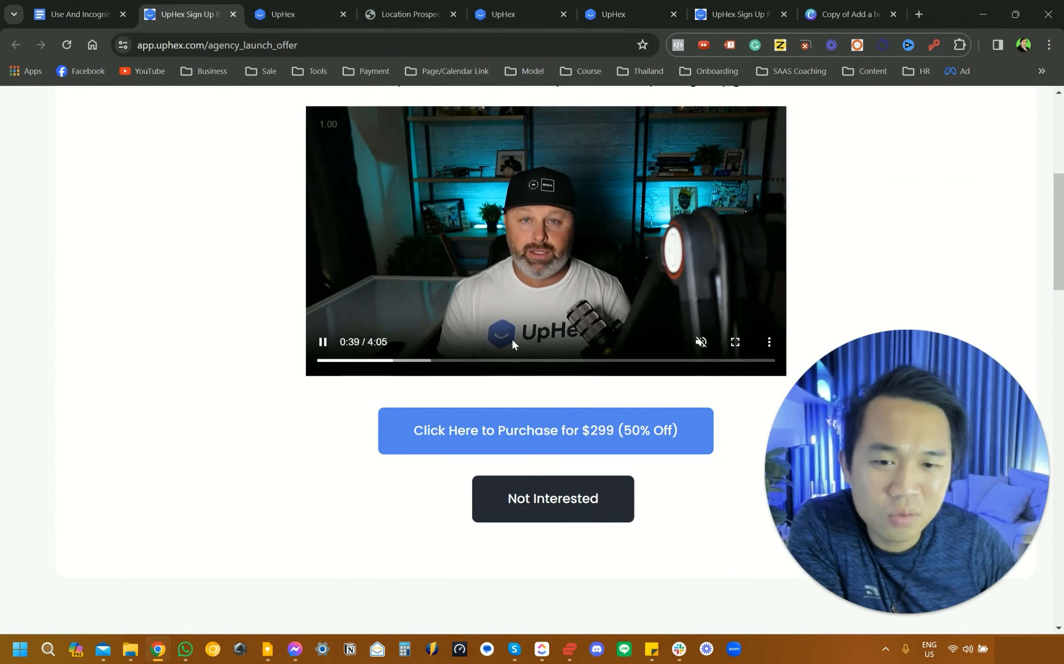
scroll(292, 415, down, 1)
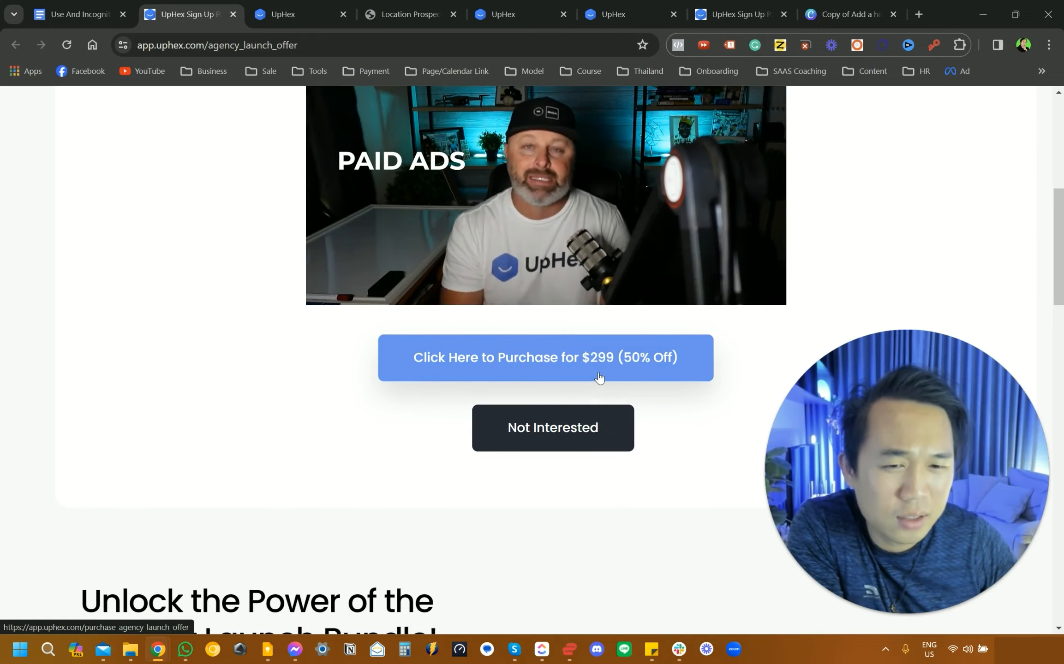
scroll(479, 395, down, 5)
scroll(479, 396, down, 4)
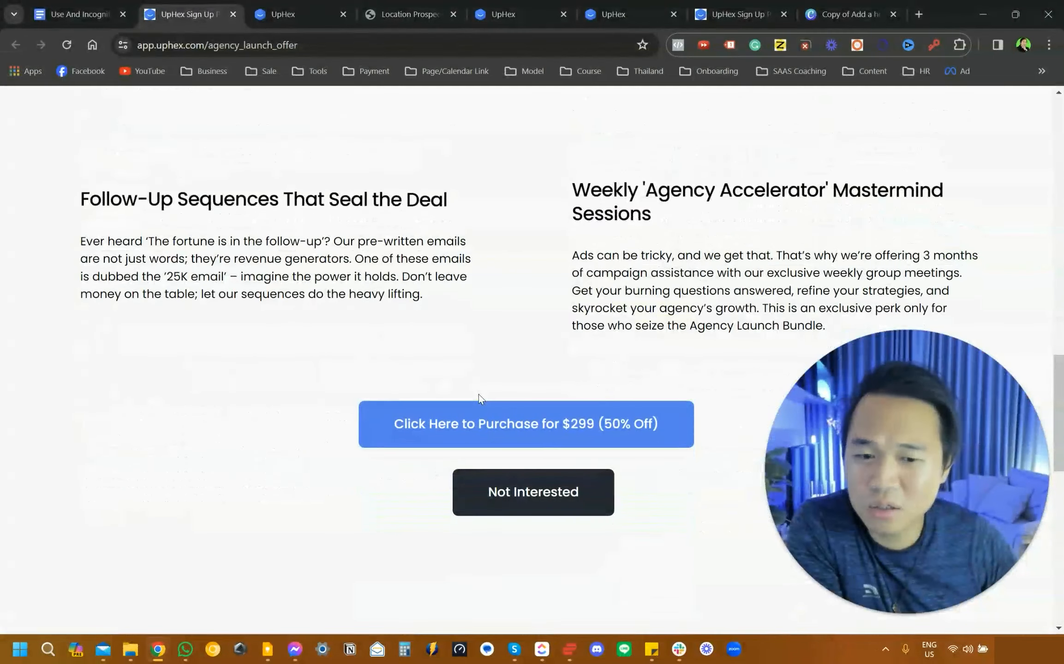
scroll(479, 395, up, 4)
scroll(479, 396, up, 4)
scroll(479, 399, up, 3)
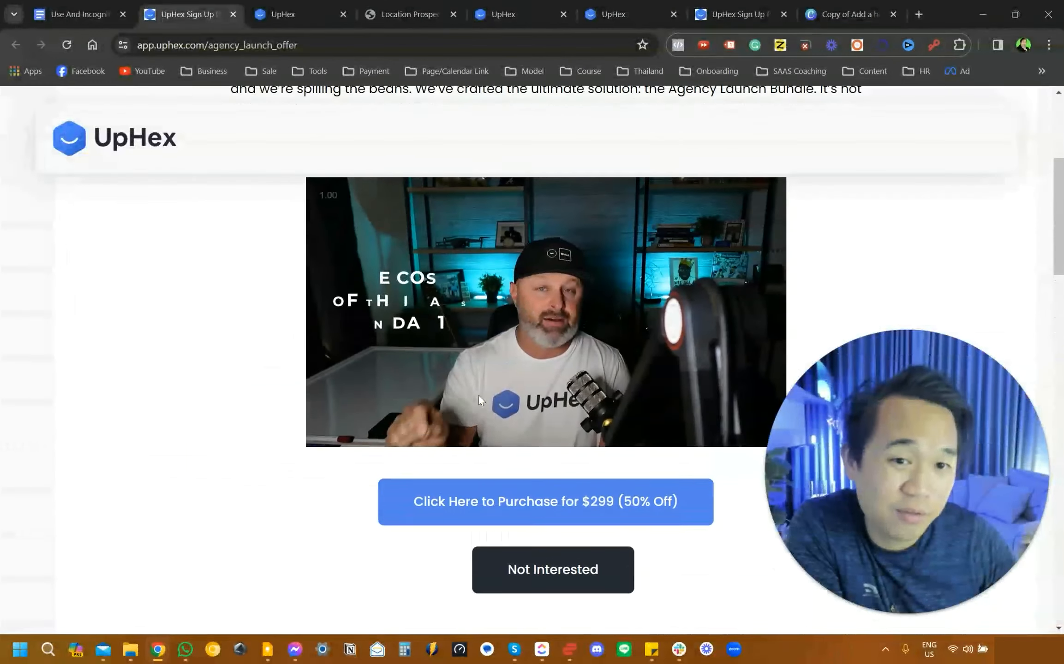
scroll(479, 396, up, 3)
scroll(479, 395, up, 2)
scroll(479, 395, down, 5)
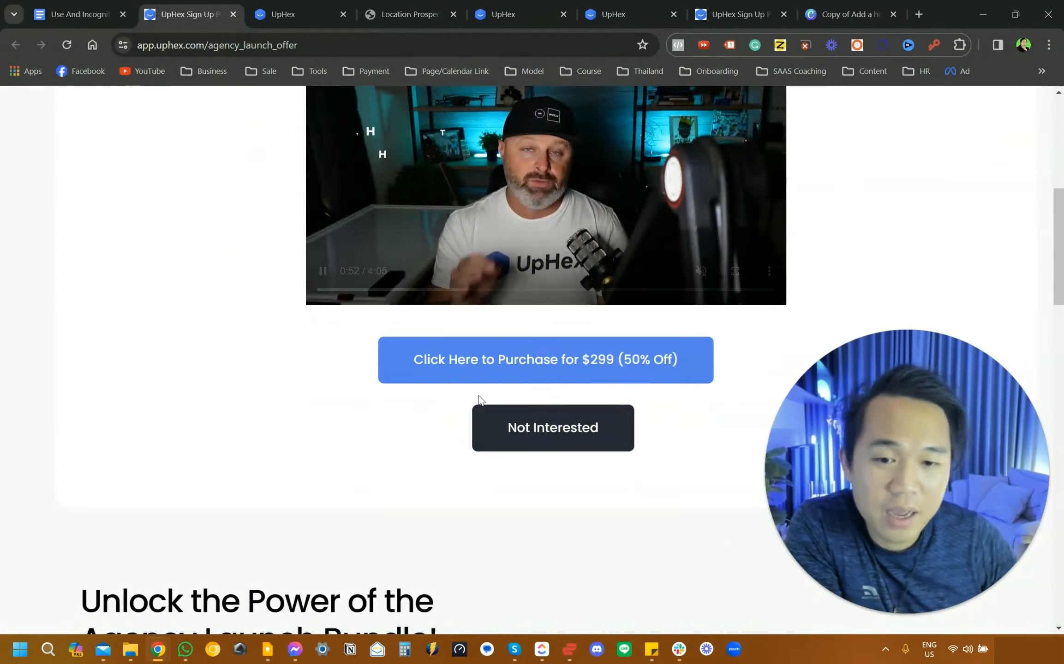
scroll(479, 395, down, 1)
scroll(499, 383, up, 1)
Choose Not Interested on the Agency Launch Bundle offer
click(526, 374)
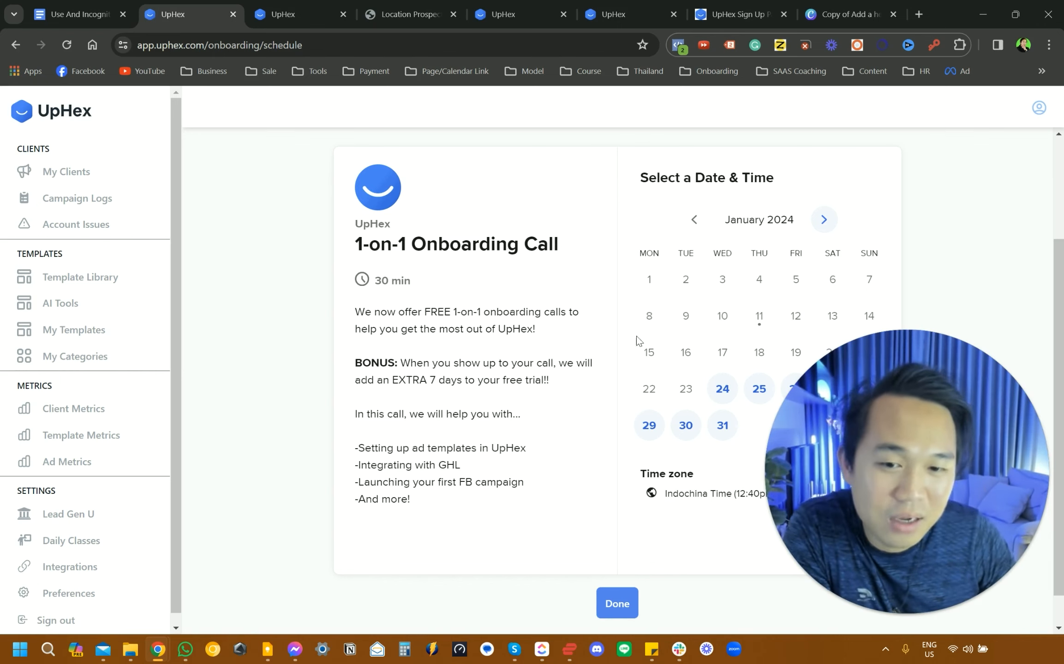
scroll(641, 384, down, 1)
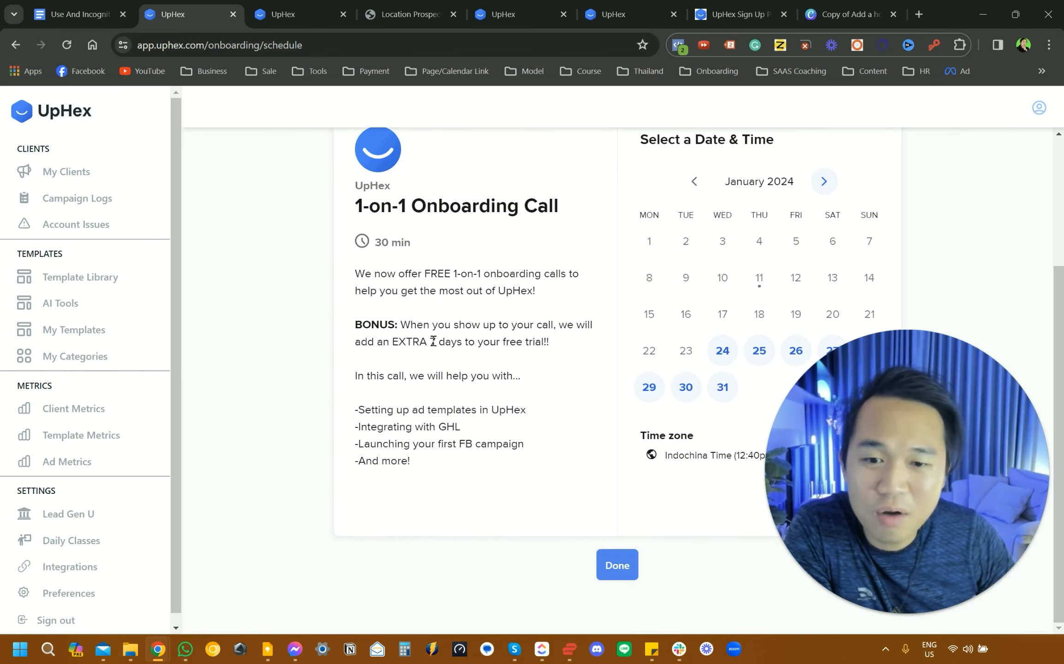
Highlight the extra 7 days free-trial bonus and the 30 min call duration
drag(389, 344, 556, 352)
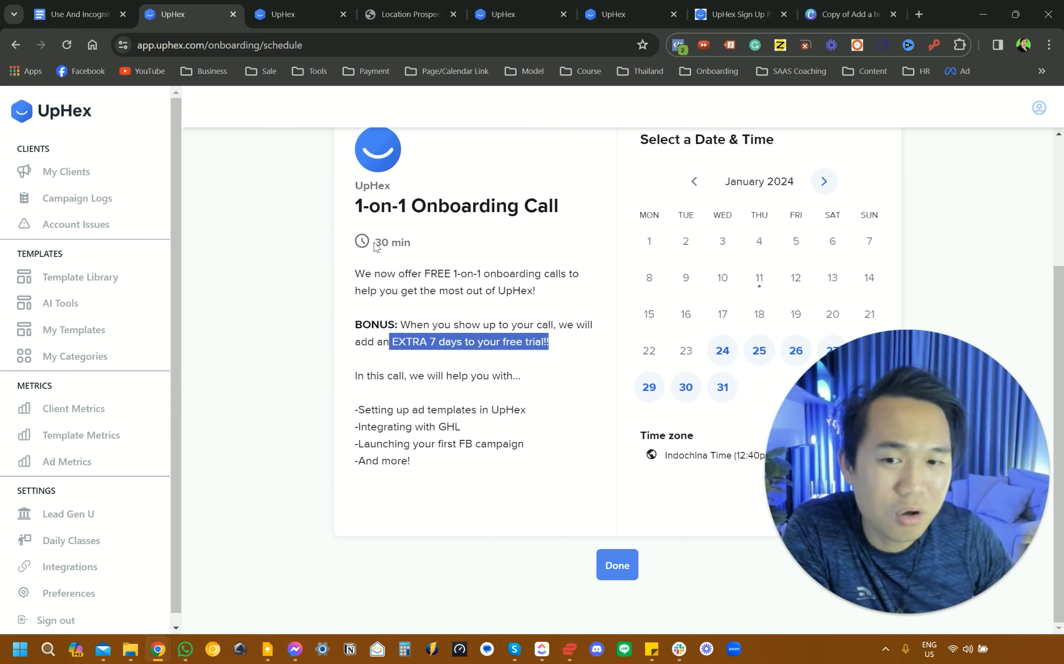
drag(374, 242, 413, 242)
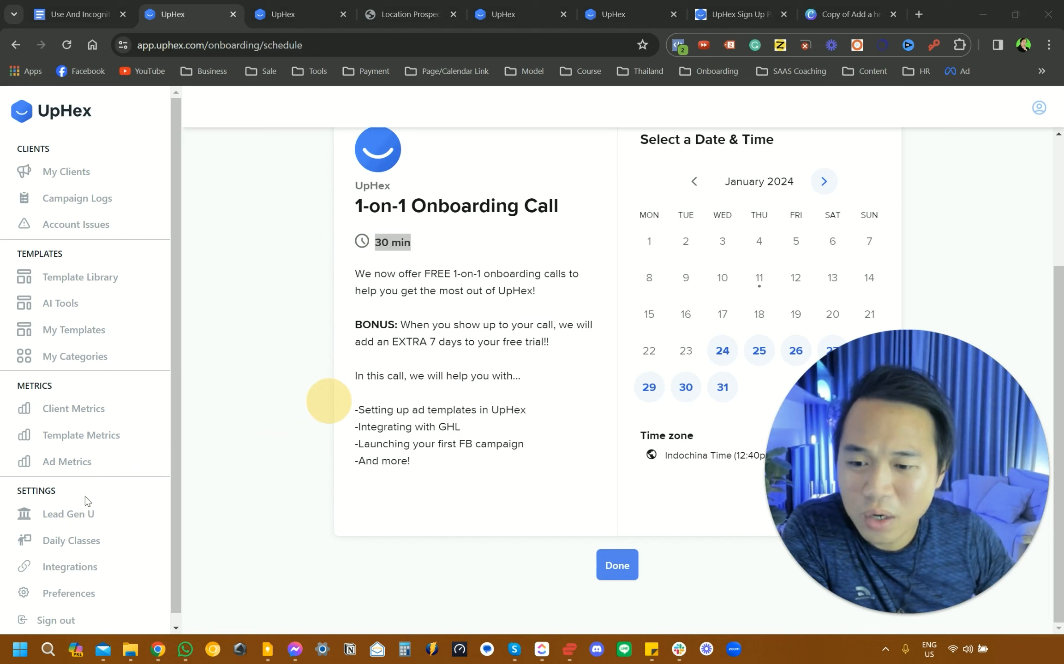
Open Preferences, try the dark theme and revert, then highlight the Follow up Snapshot field
click(70, 587)
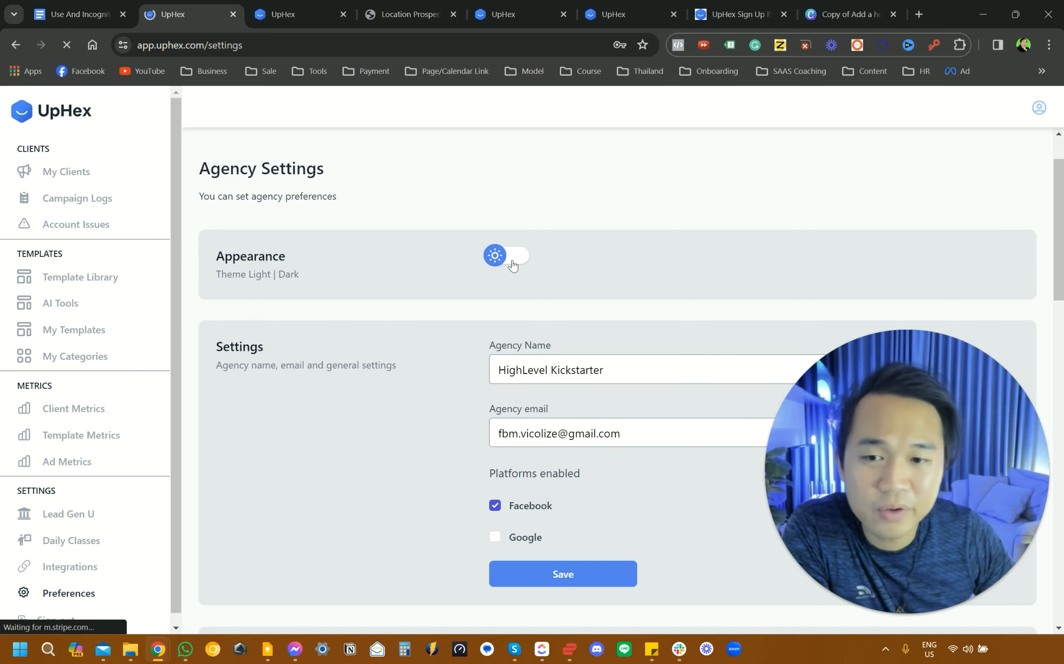
click(499, 256)
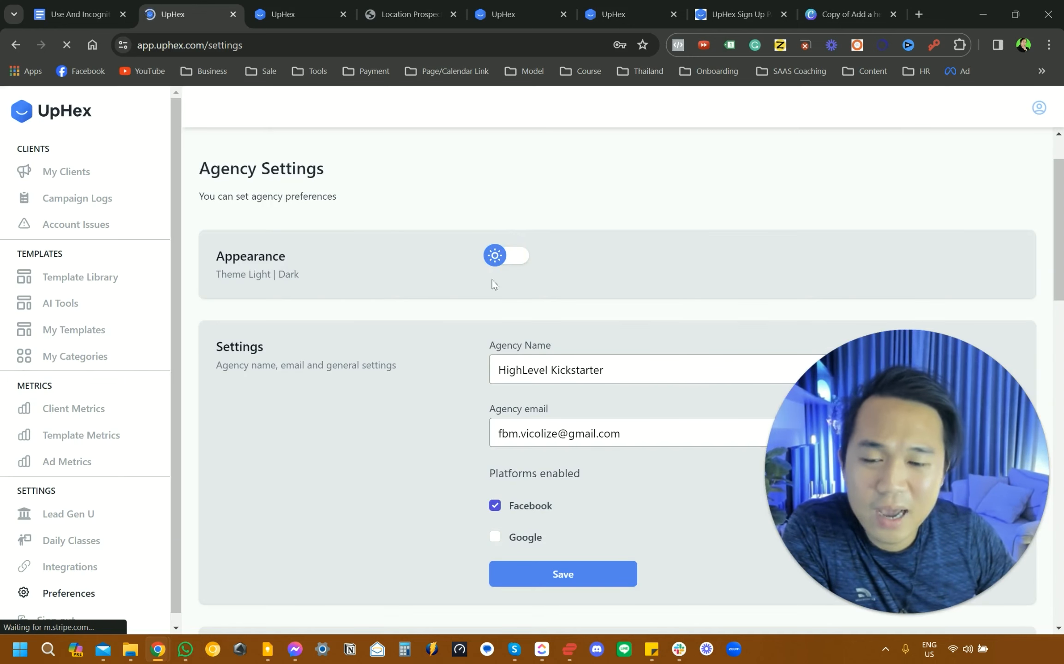
scroll(479, 459, down, 2)
scroll(479, 461, down, 2)
scroll(479, 461, down, 1)
scroll(479, 461, down, 2)
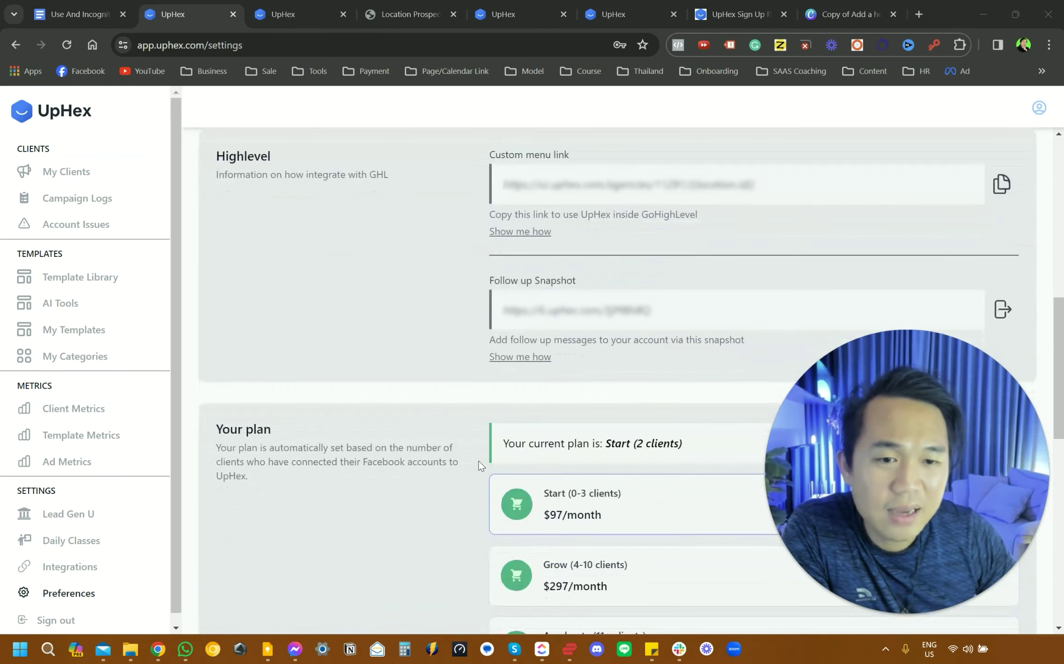
scroll(479, 461, up, 1)
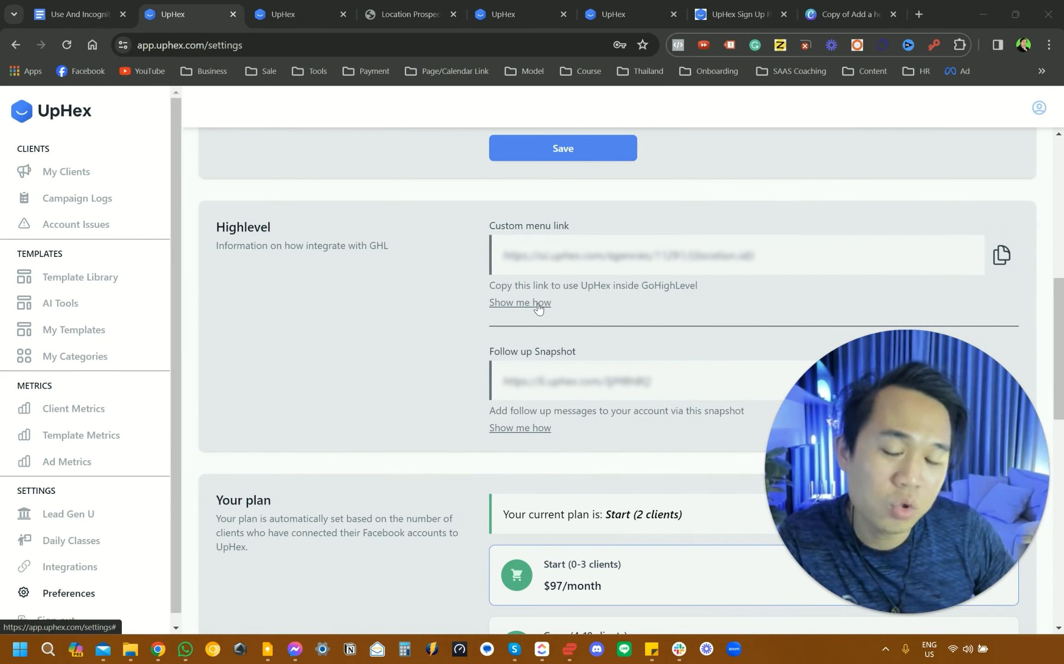
scroll(538, 308, down, 1)
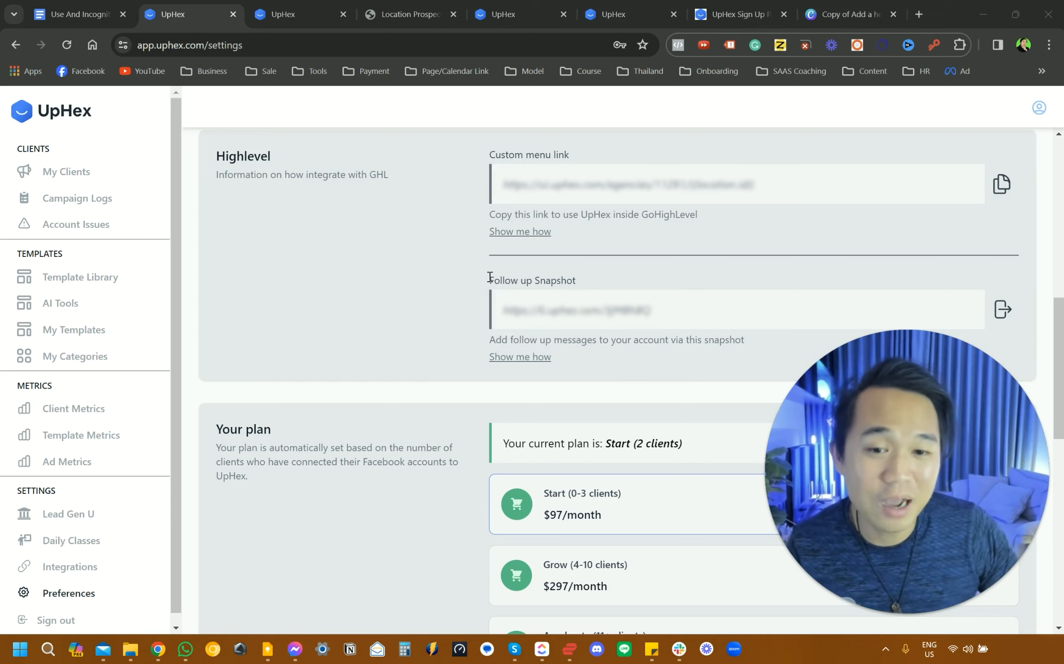
drag(492, 280, 575, 281)
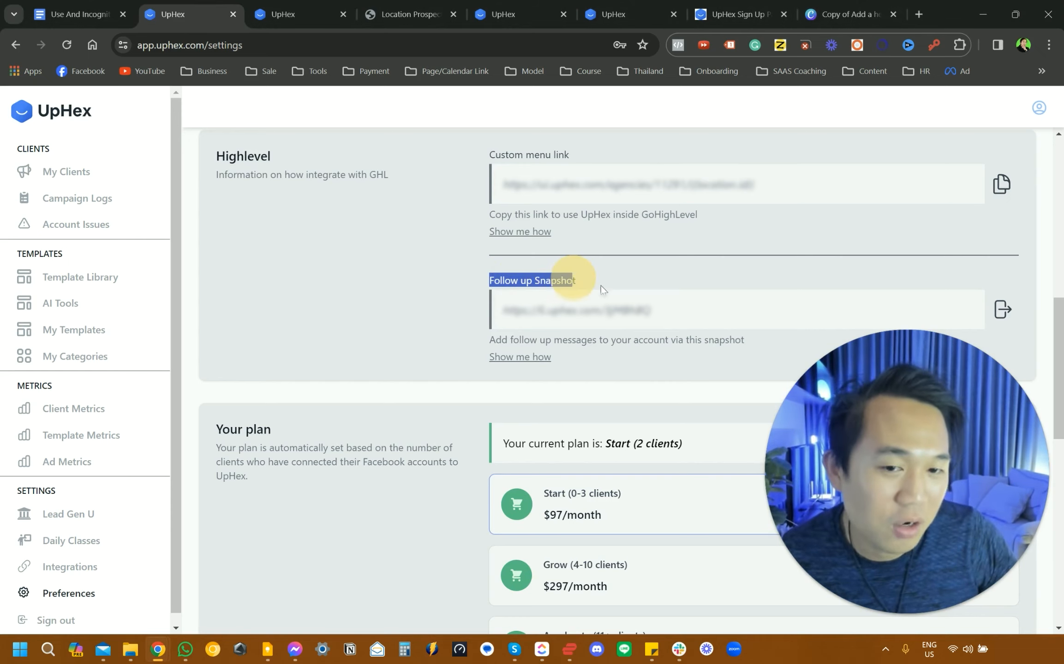
Open the Follow up Snapshot link in a new GoHighLevel tab, then return to UpHex settings
click(1002, 310)
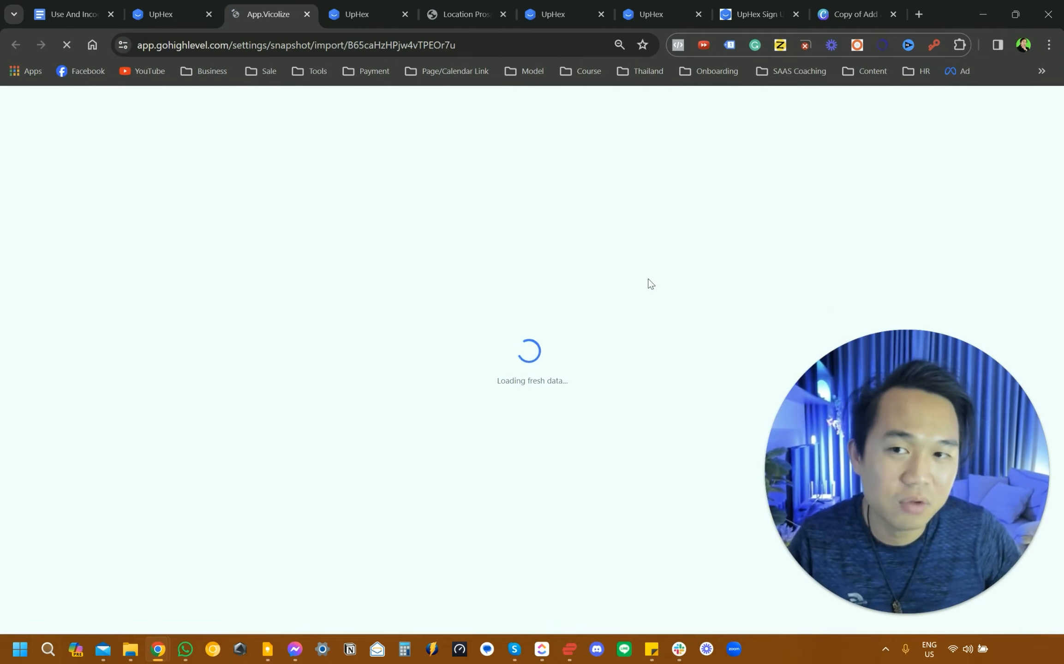
click(182, 10)
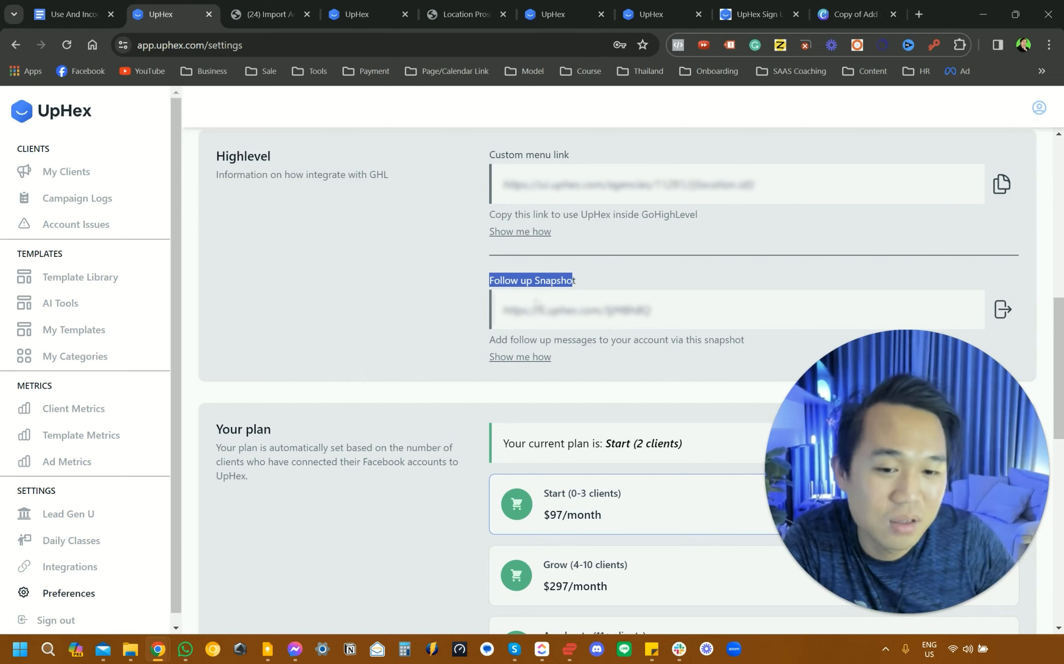
scroll(537, 308, down, 3)
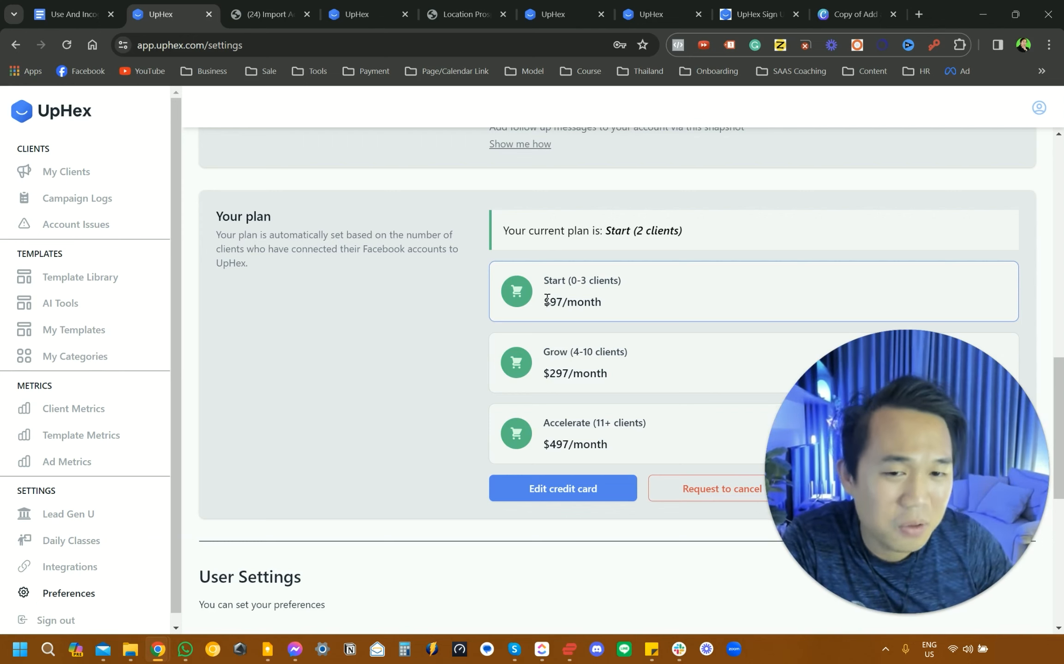
mouse_move(572, 281)
mouse_down()
mouse_move(595, 282)
mouse_move(563, 306)
mouse_up()
mouse_move(572, 351)
mouse_down()
mouse_move(593, 352)
mouse_move(574, 373)
mouse_up()
drag(593, 425, 614, 425)
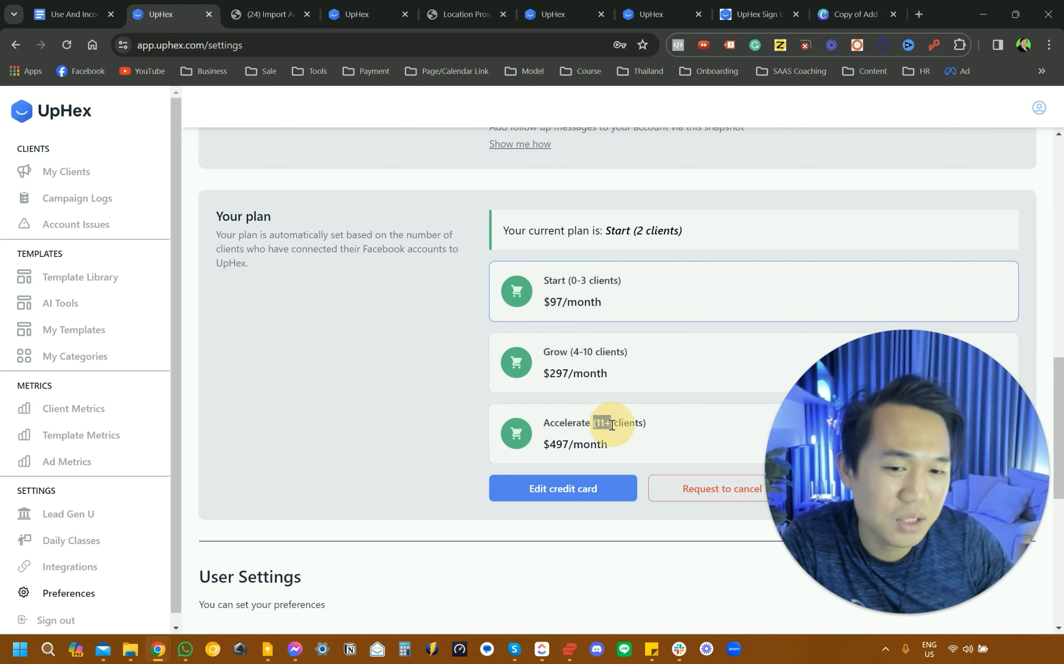
drag(538, 445, 590, 446)
scroll(567, 435, up, 1)
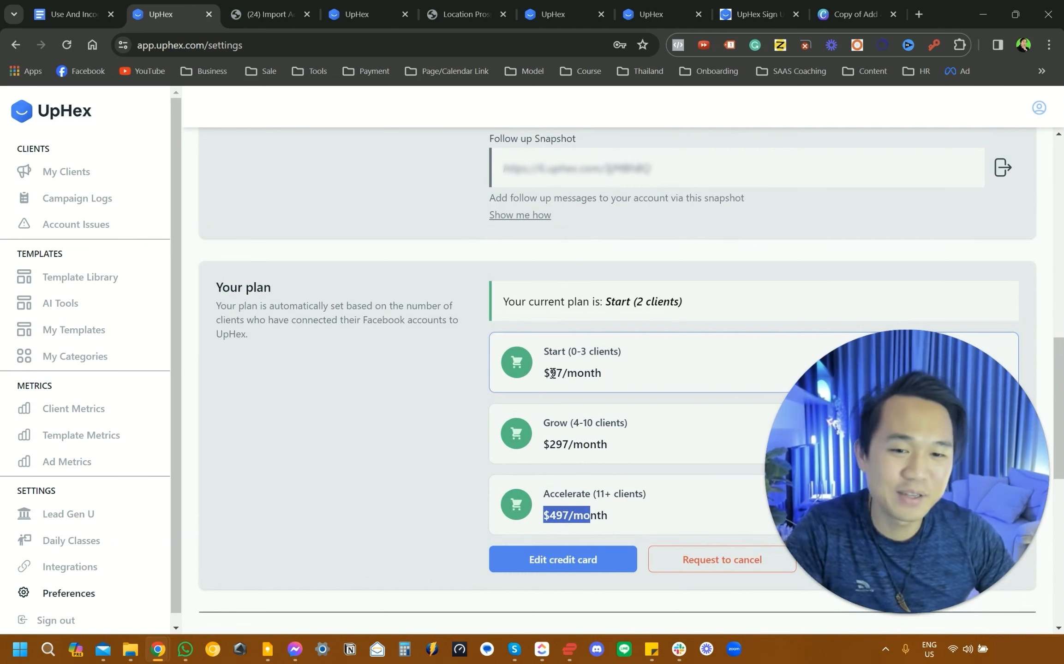
drag(550, 374, 577, 374)
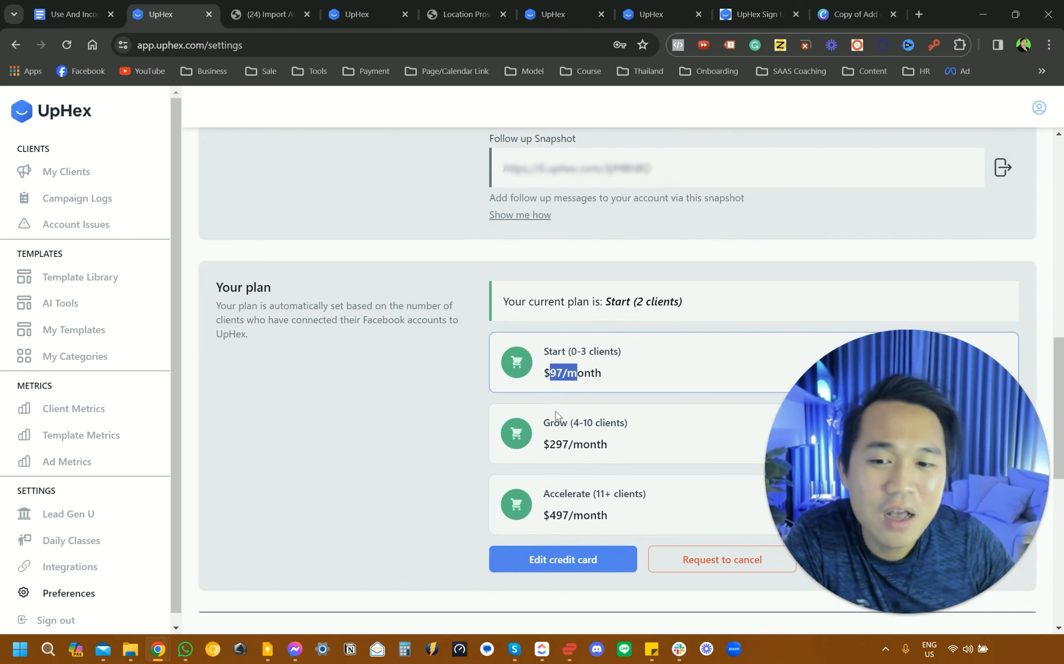
scroll(556, 415, down, 2)
scroll(553, 420, up, 1)
scroll(553, 419, up, 1)
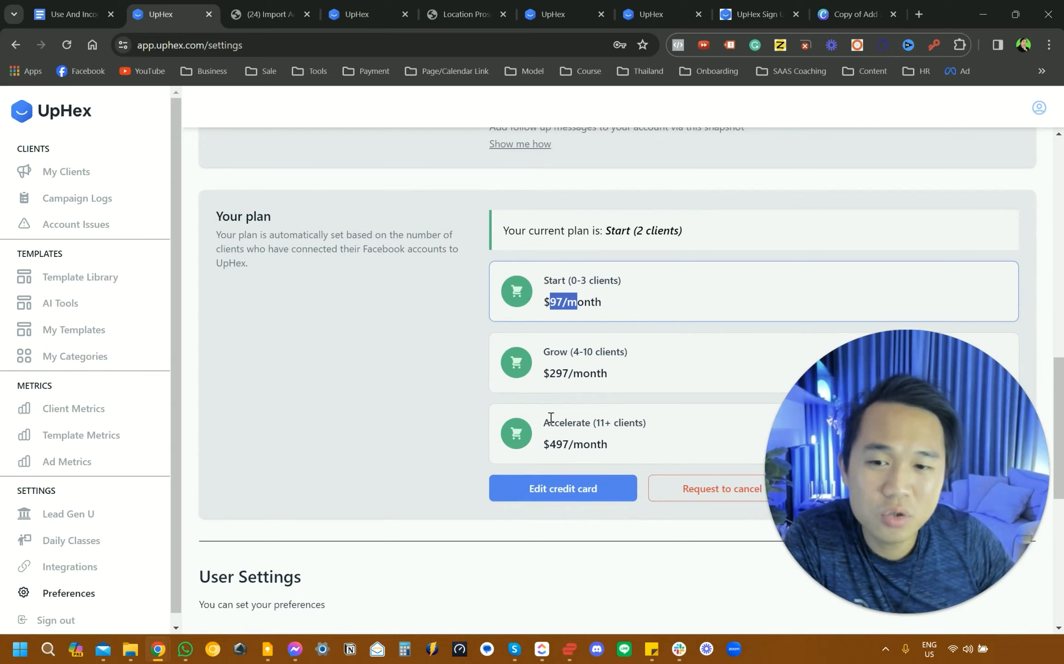
scroll(551, 417, up, 1)
Close the Import Account Template tab and switch to the Location Prospecting tab
click(271, 14)
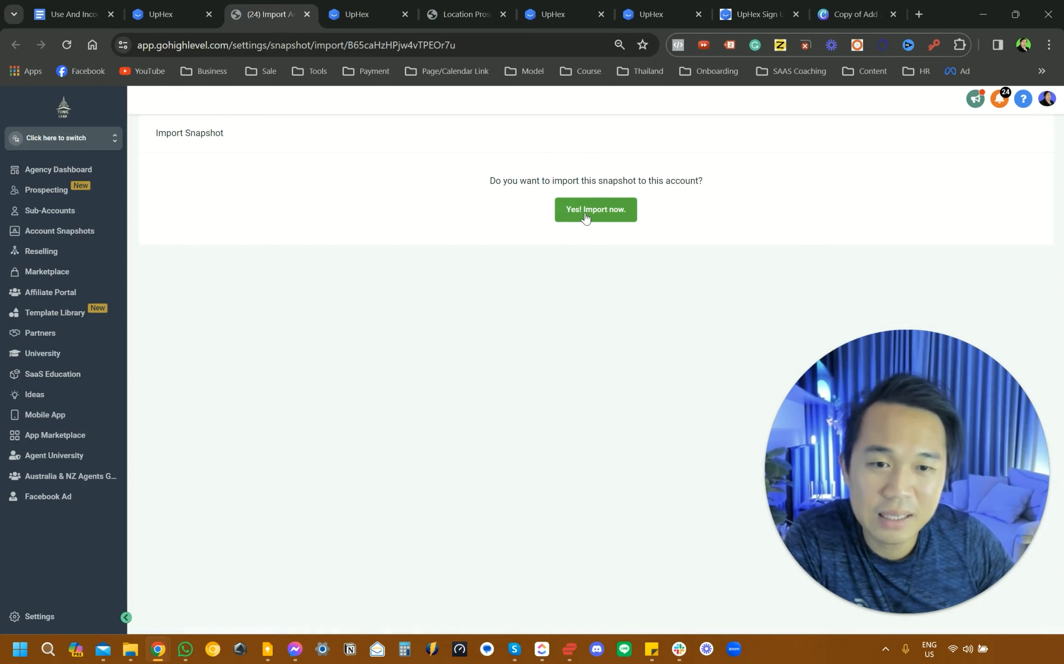
click(306, 14)
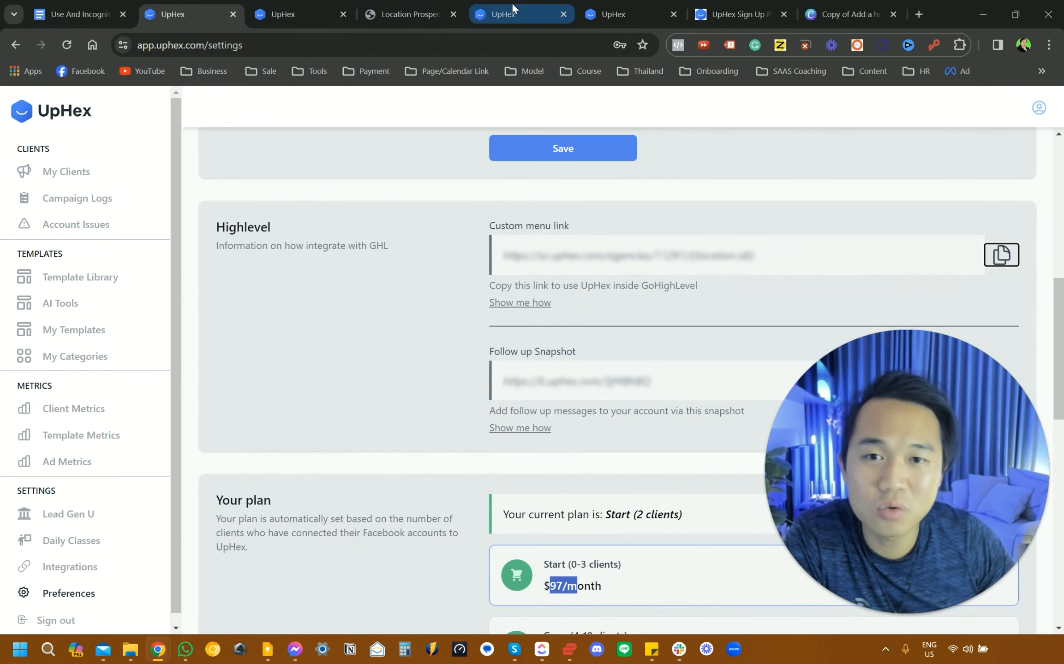
key(ctrl+4)
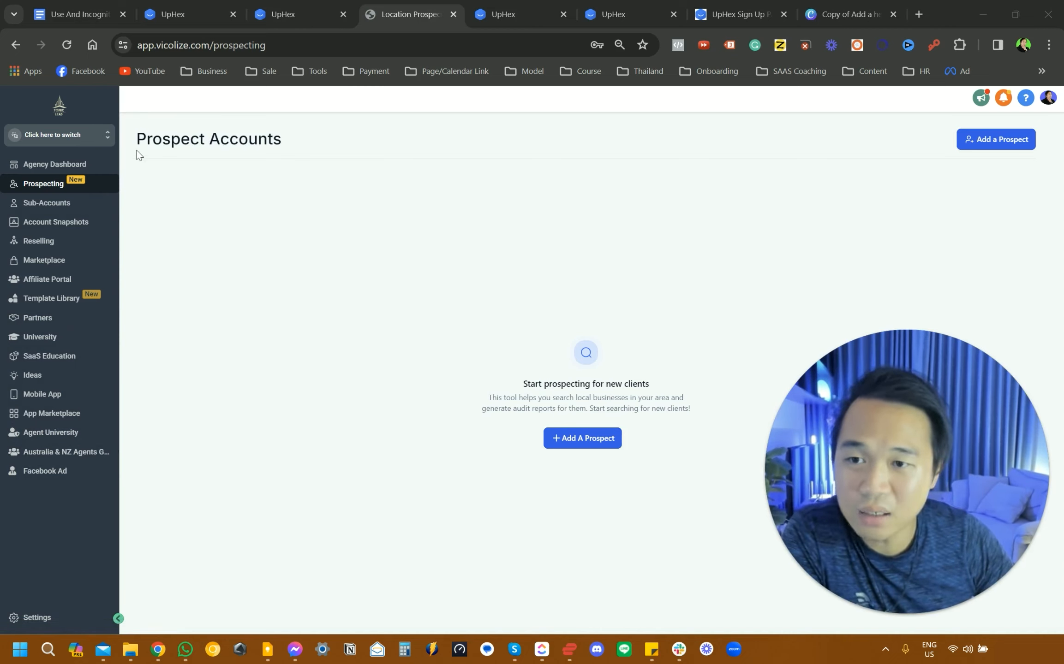
Start a new custom menu link in Settings and paste the UpHex URL
click(37, 618)
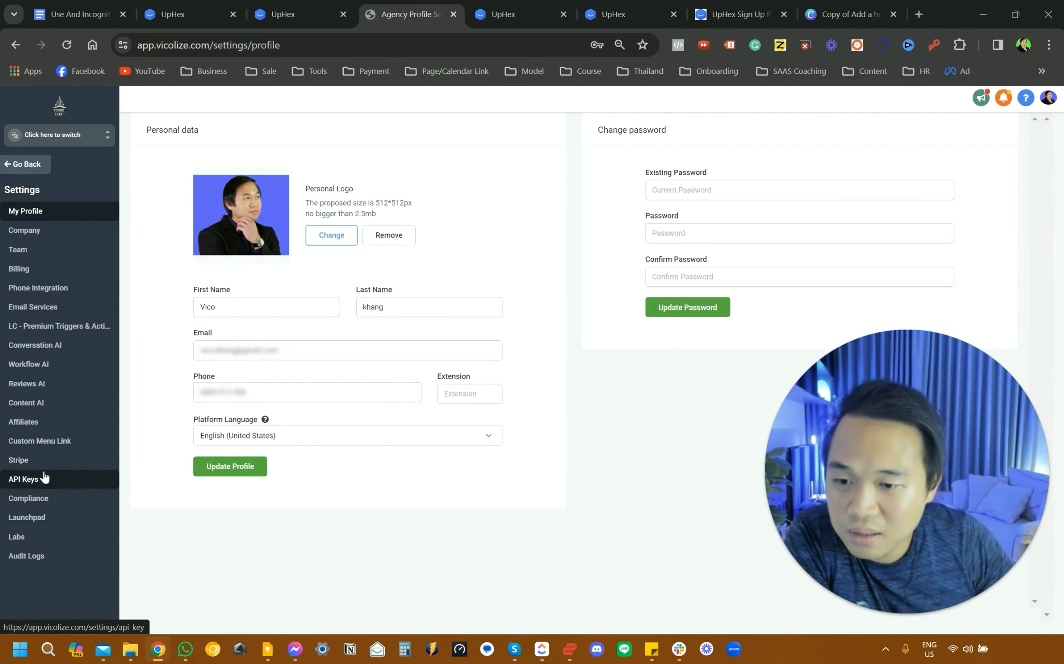
click(47, 442)
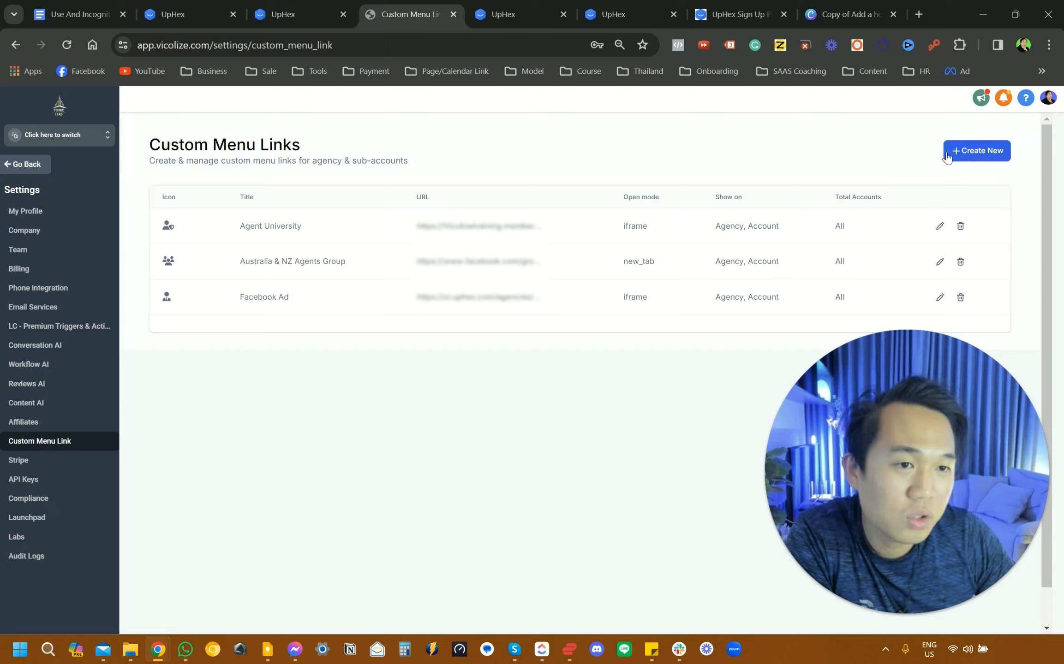
click(977, 150)
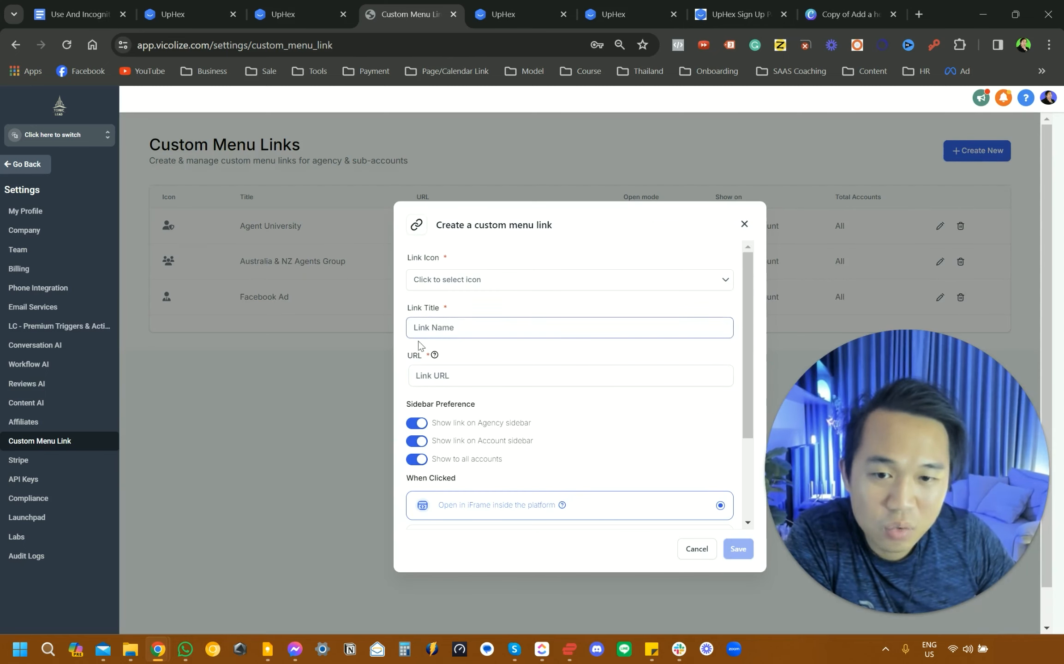
click(425, 377)
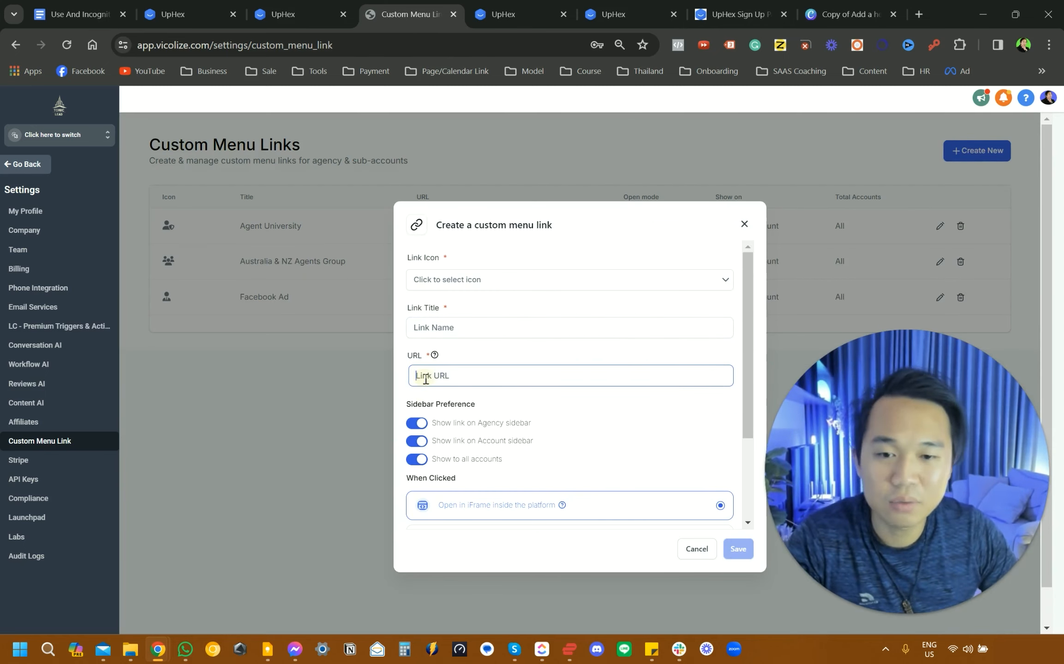
right_click(425, 379)
click(469, 182)
Title the link 'Facebook Ad Tutorial YT' and give it the user-secret icon
click(423, 329)
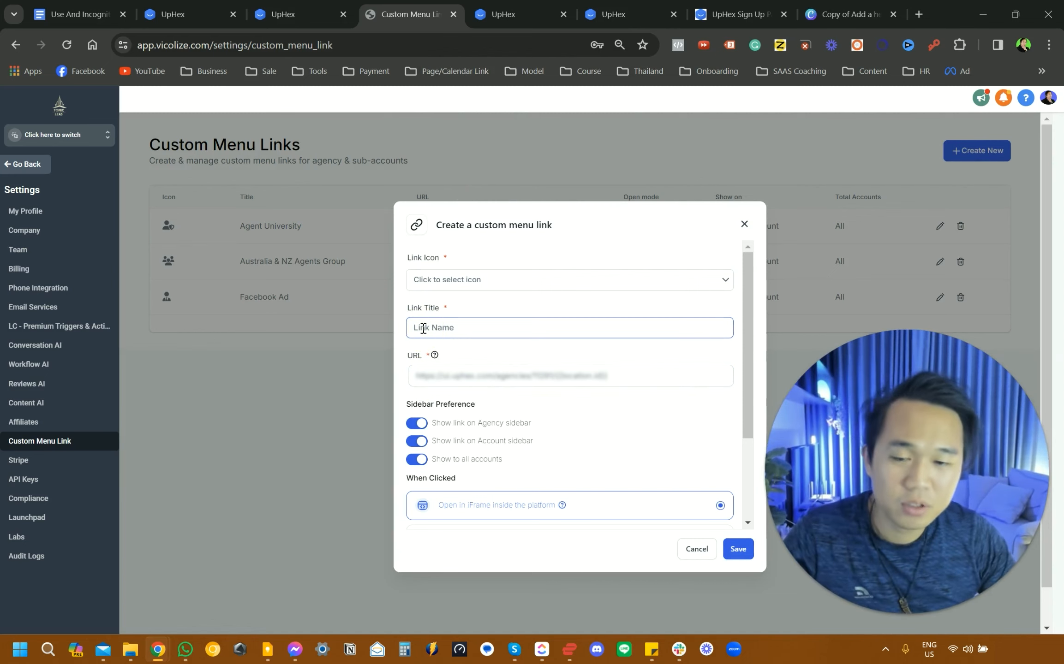
text(Facebook)
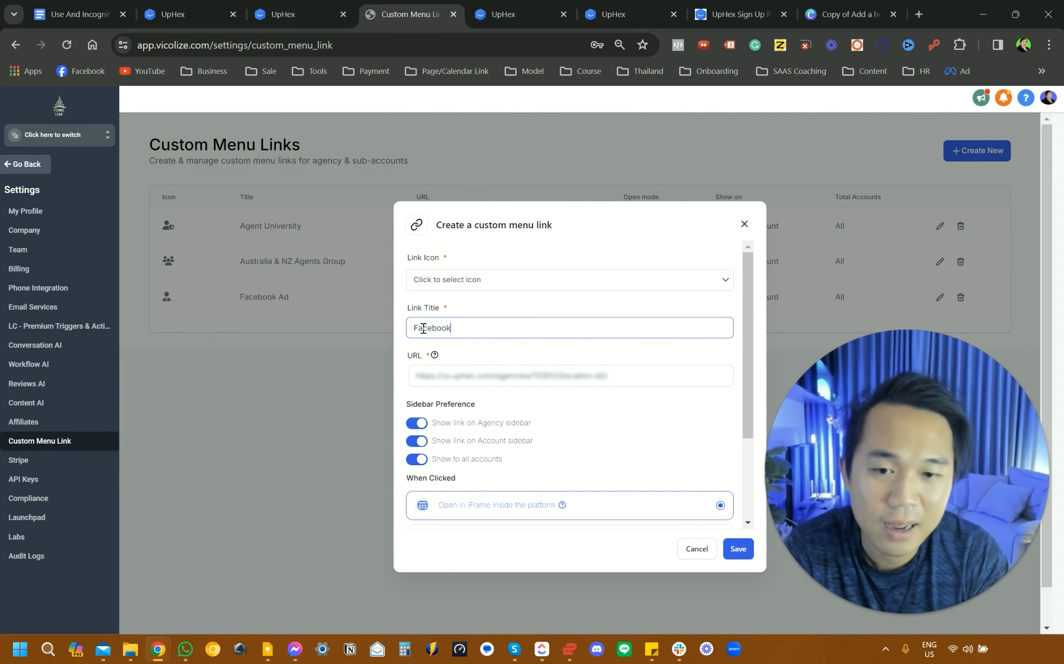
text( Ad T)
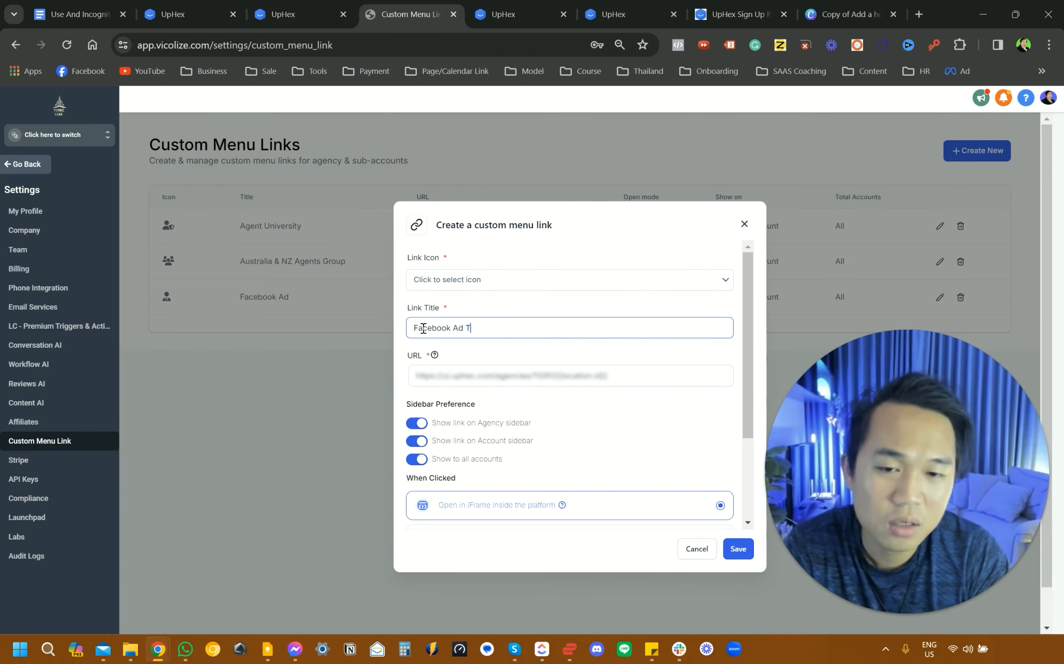
text(oturial YT)
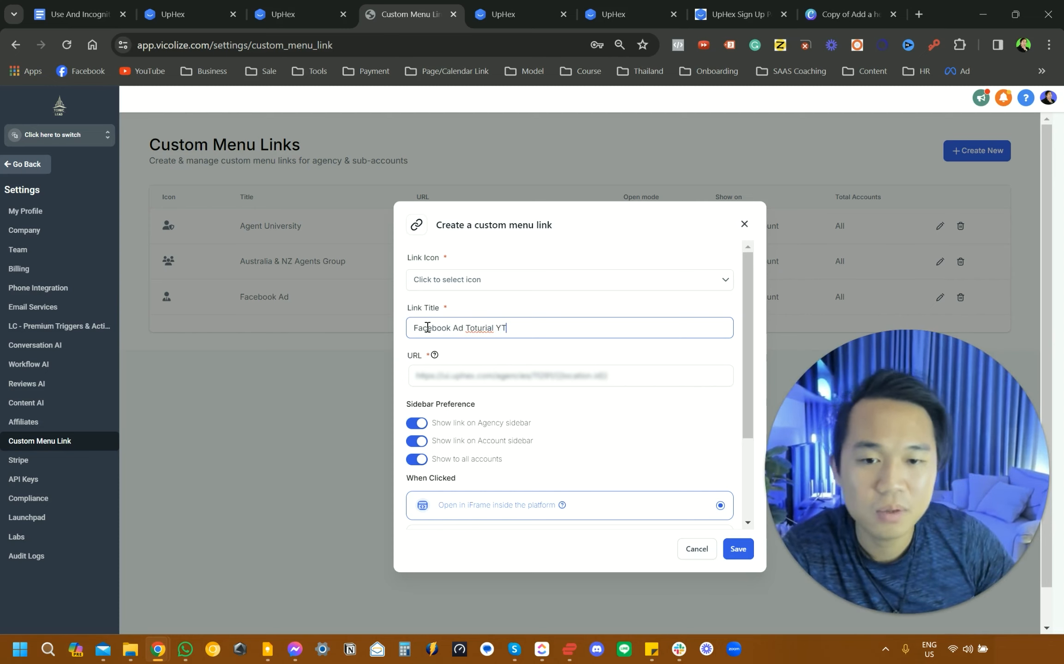
right_click(481, 328)
click(505, 52)
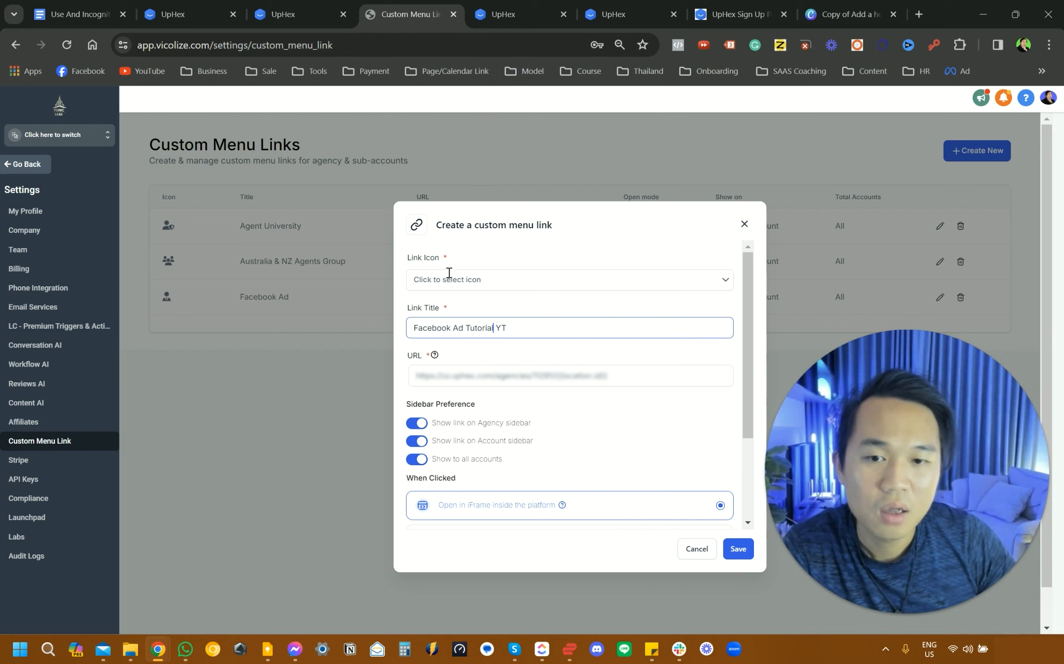
click(443, 281)
scroll(491, 365, down, 2)
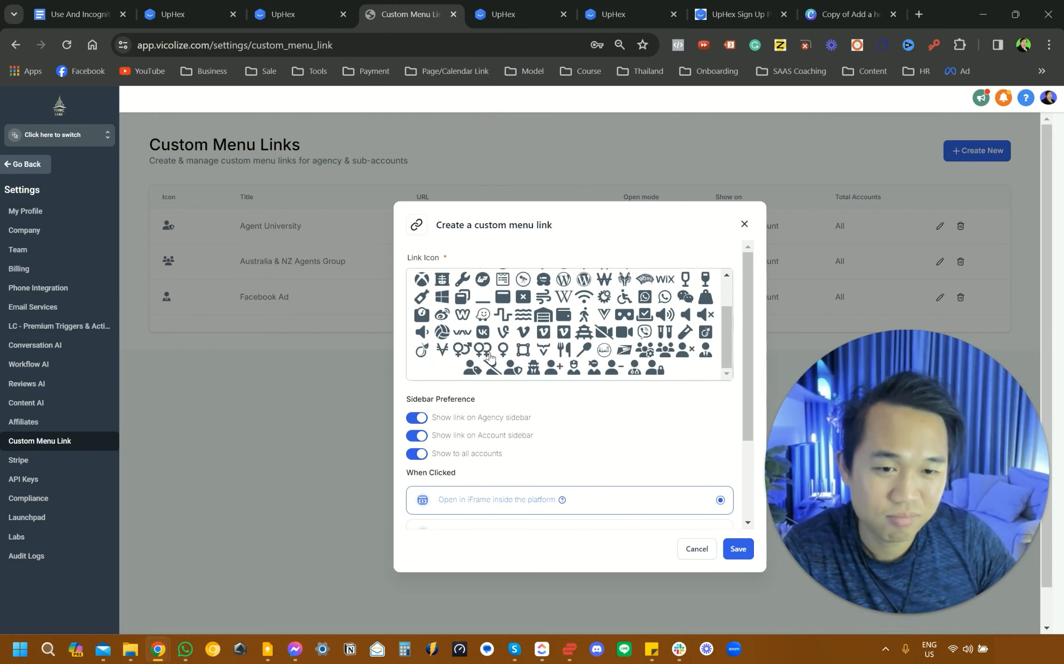
click(533, 369)
scroll(505, 425, down, 1)
scroll(505, 426, down, 2)
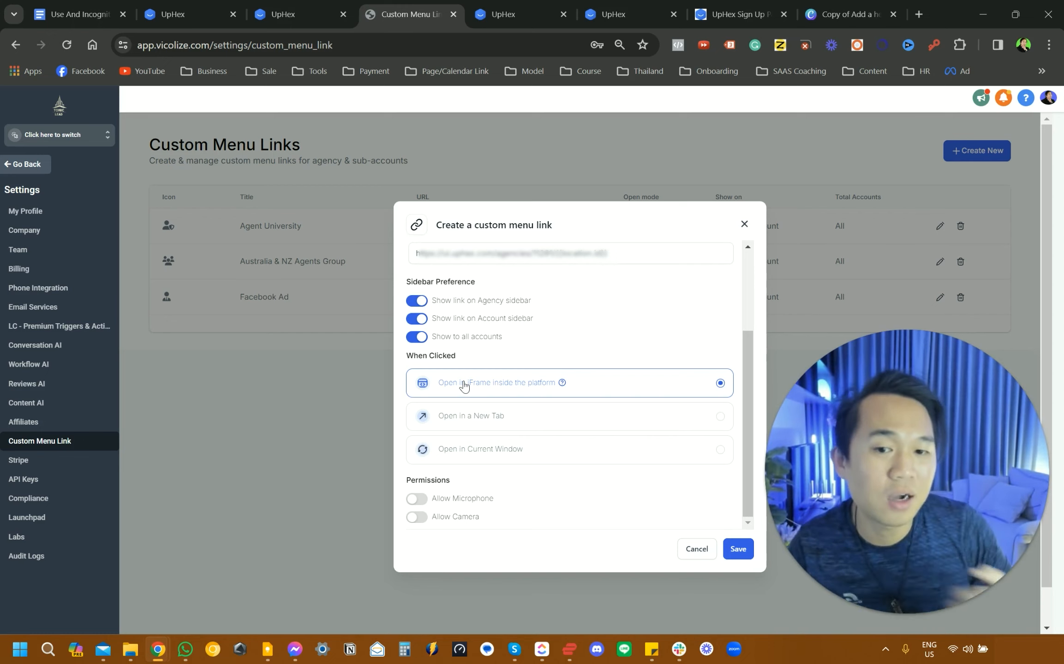
Allow microphone access, keep Show to all accounts on, and save the link
click(420, 502)
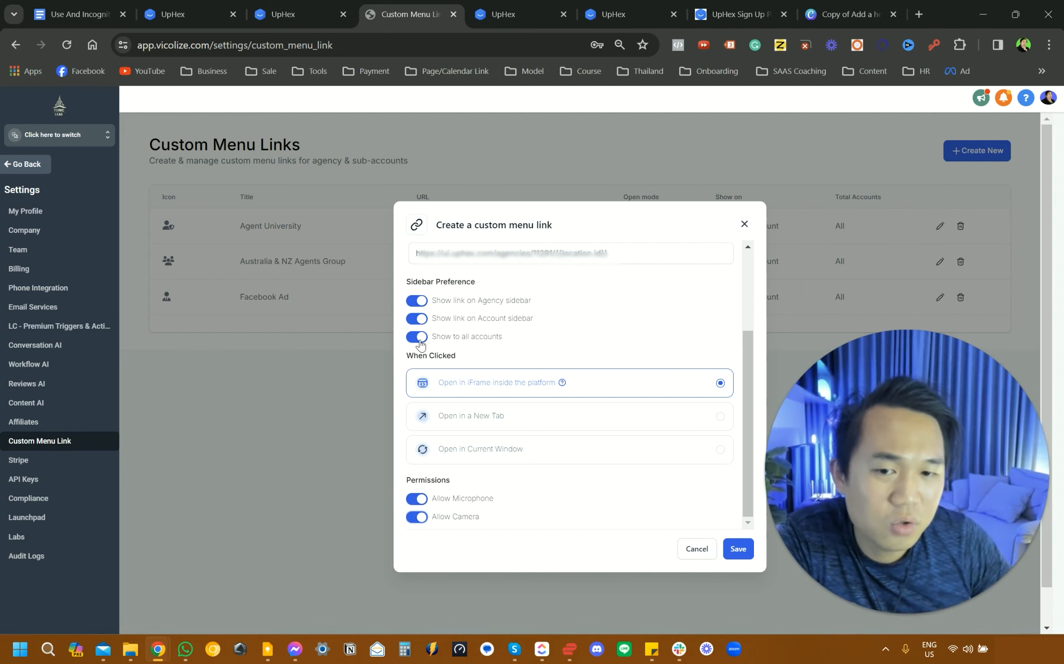
click(420, 340)
click(451, 360)
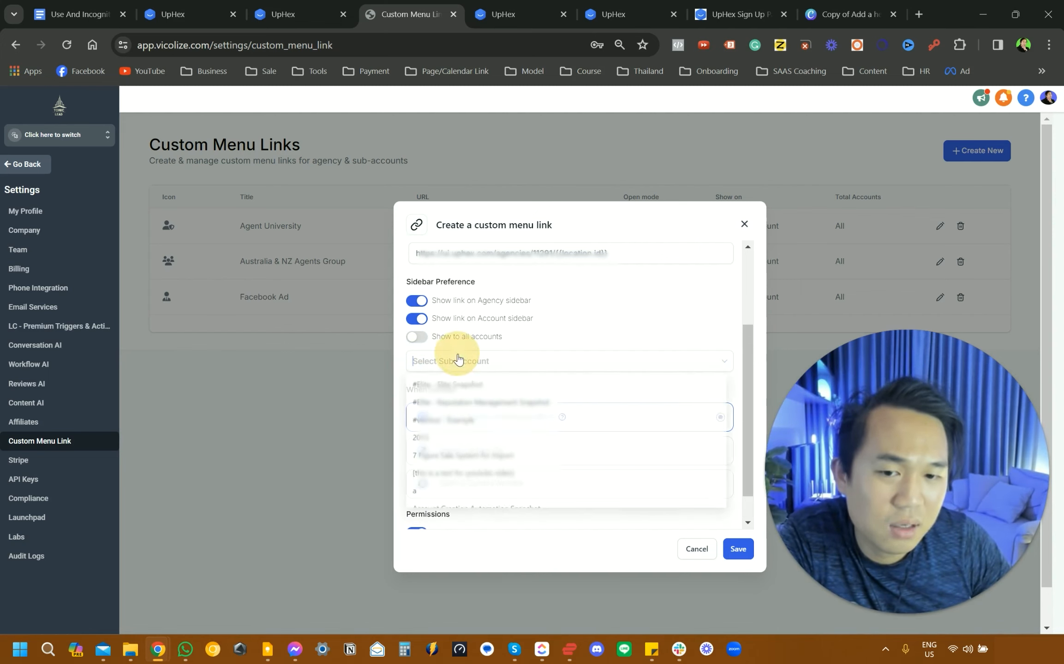
click(516, 359)
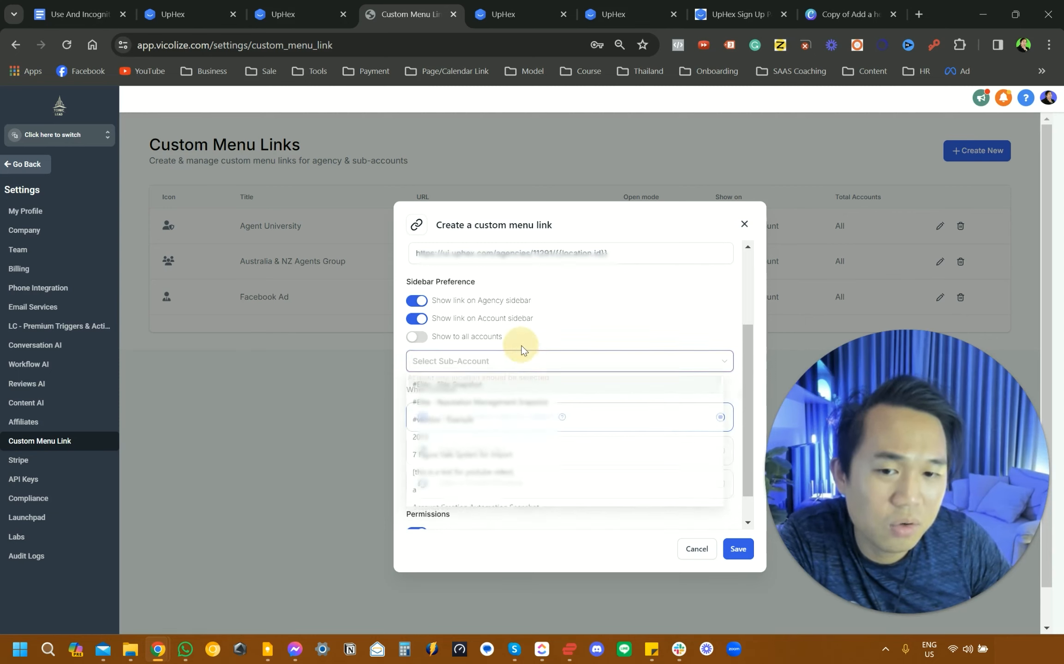
click(494, 363)
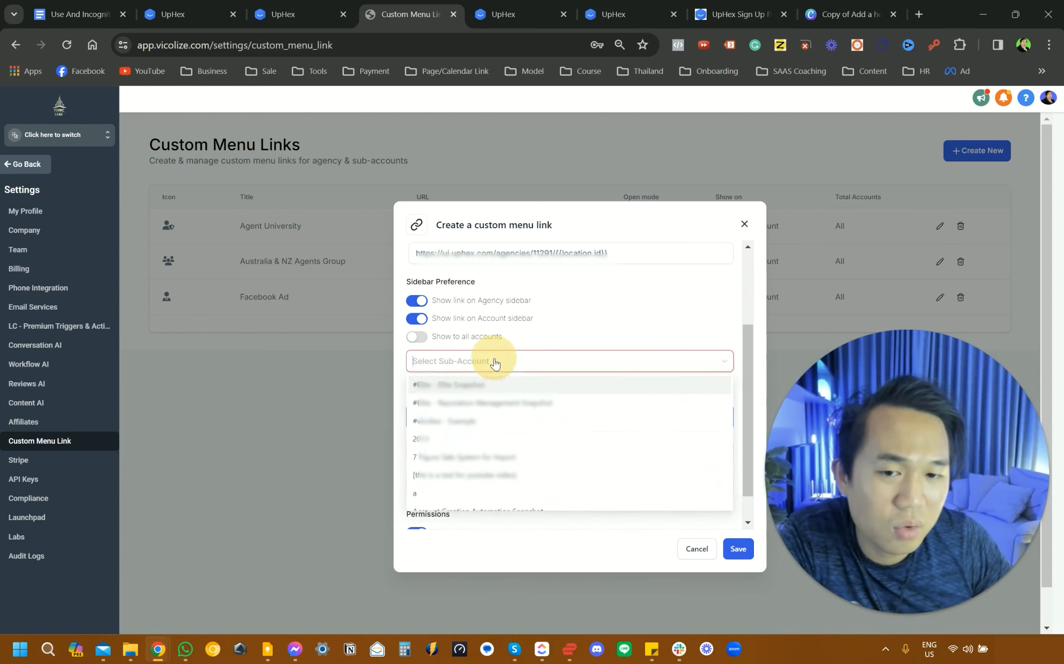
click(420, 338)
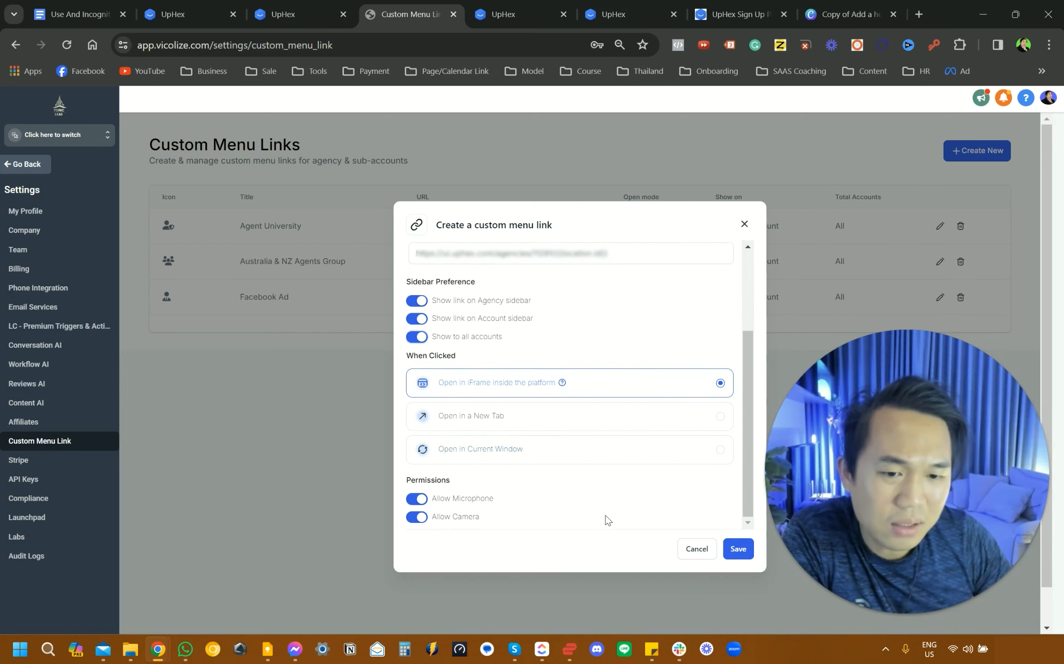
scroll(605, 515, up, 3)
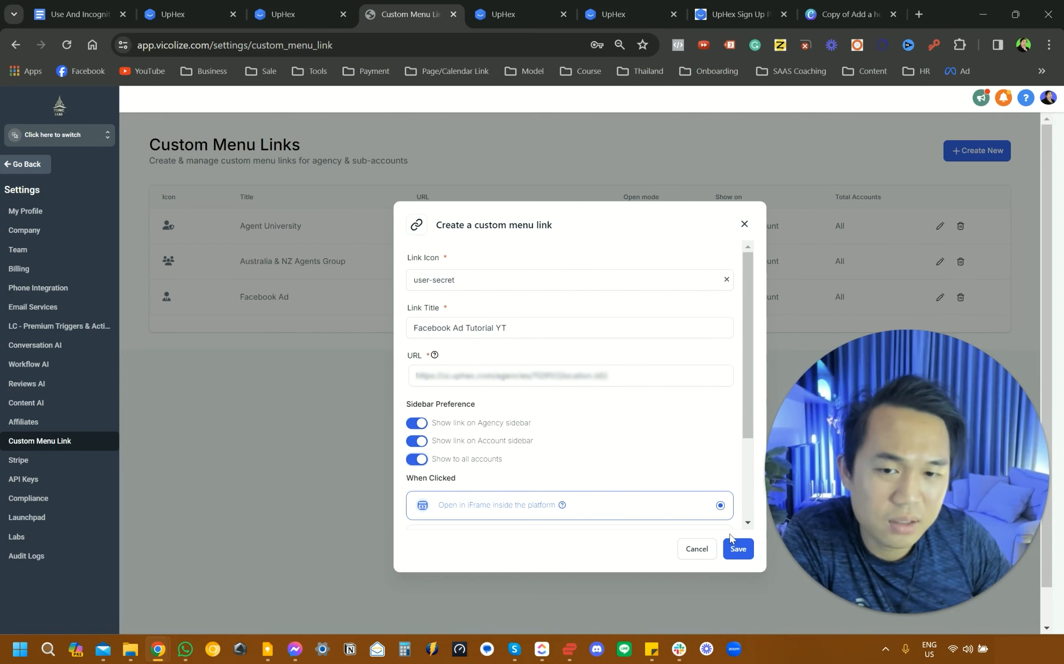
click(737, 549)
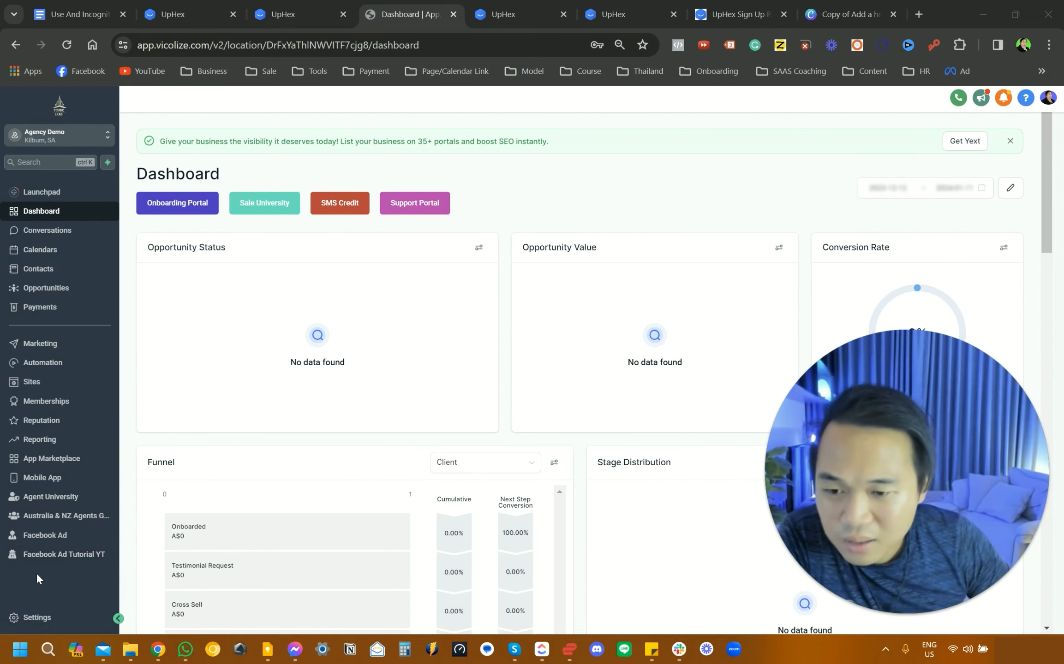
Open the Facebook Ad Tutorial YT page and dismiss the business-name suggestion
click(98, 558)
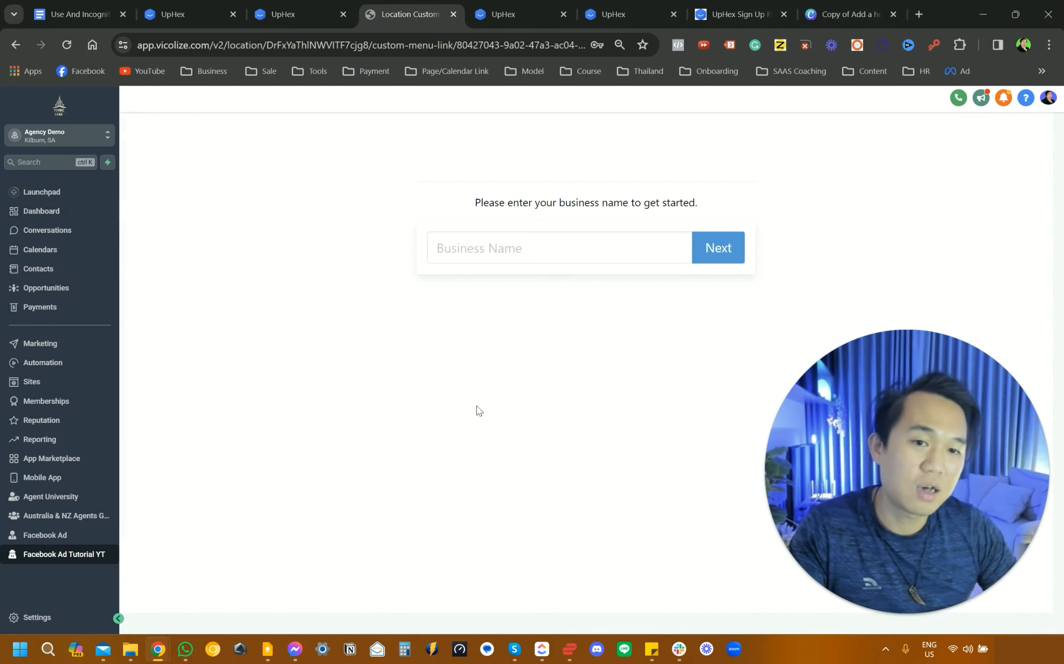
click(508, 258)
click(407, 378)
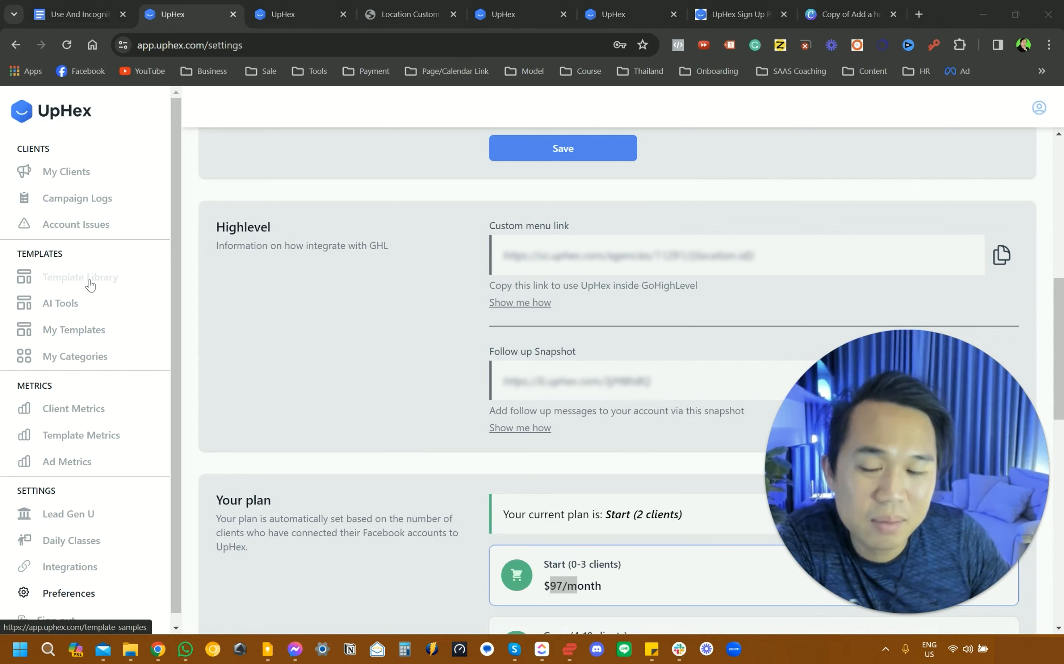
Browse the Template Library categories, then return to My Templates
click(91, 338)
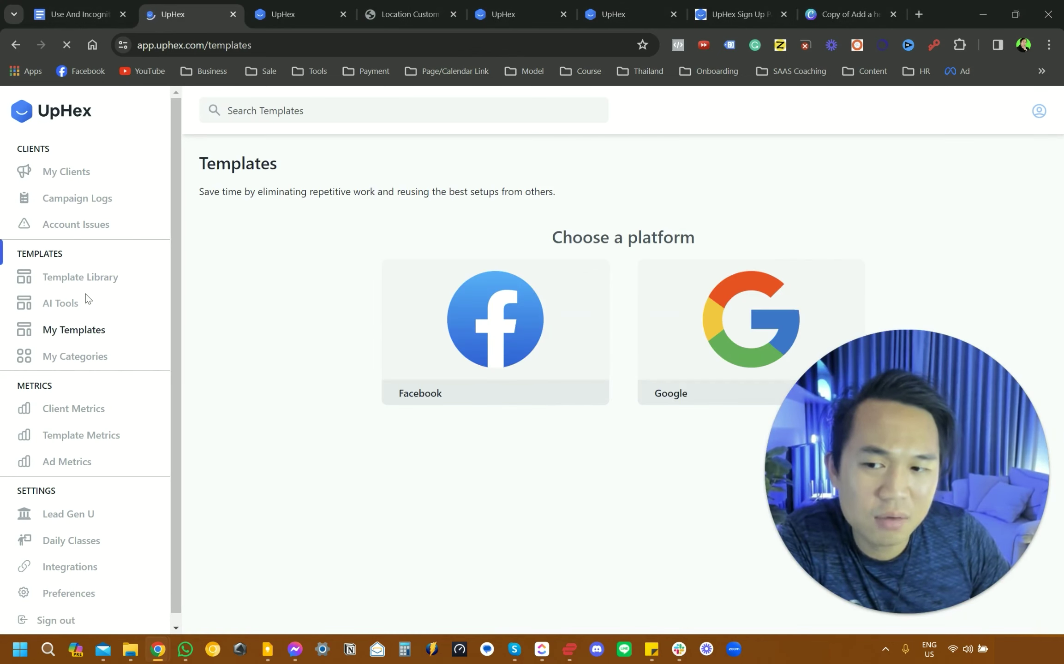
click(83, 279)
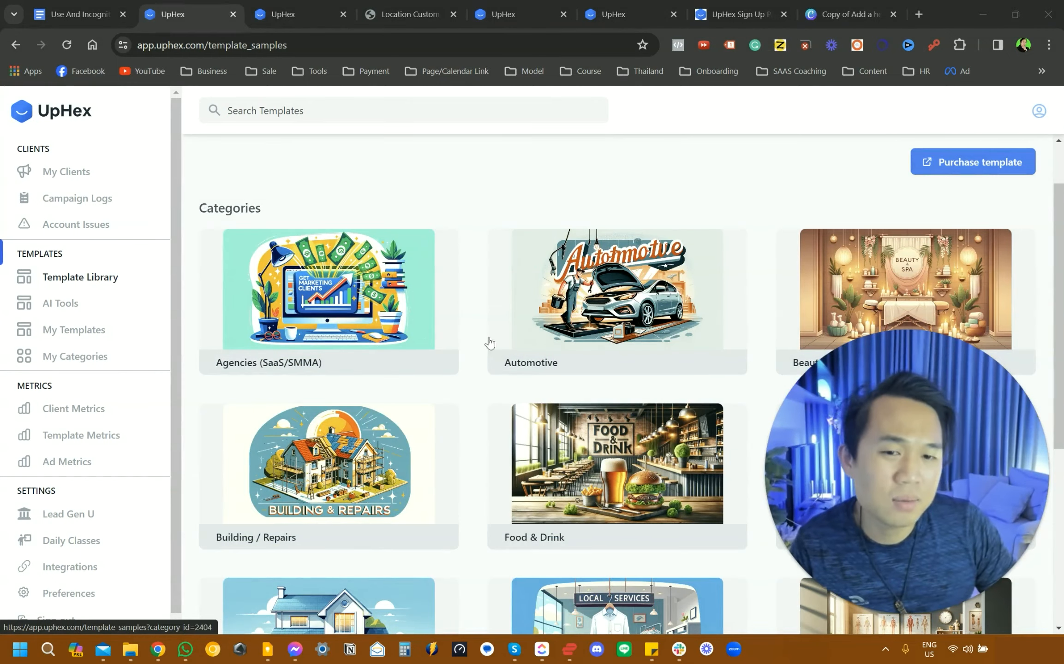
scroll(532, 380, down, 2)
scroll(540, 382, down, 2)
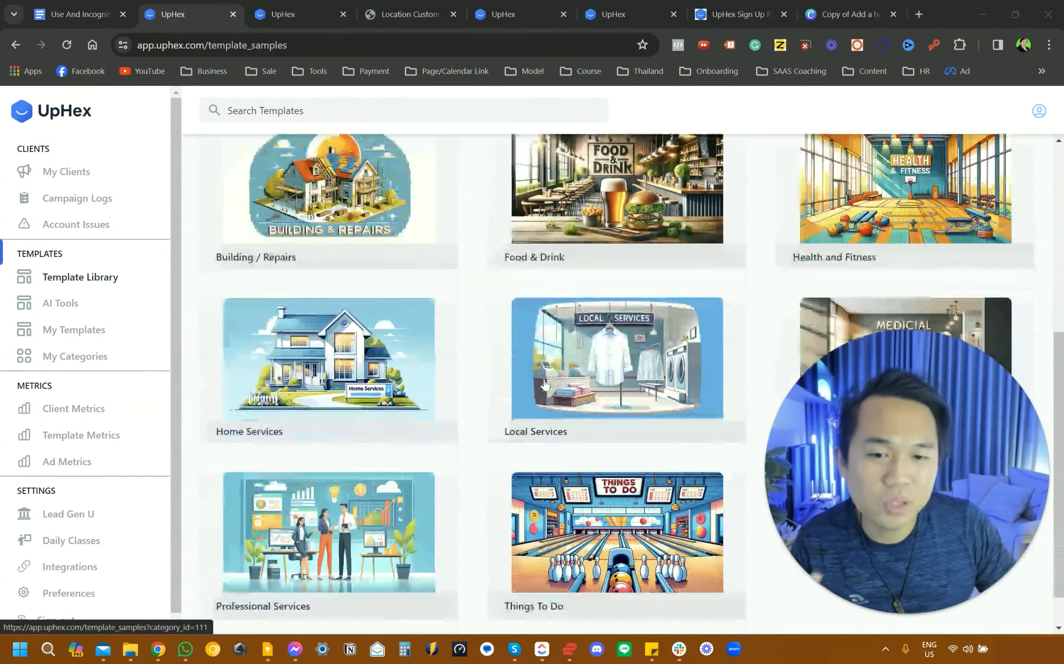
scroll(538, 398, up, 2)
scroll(538, 399, up, 2)
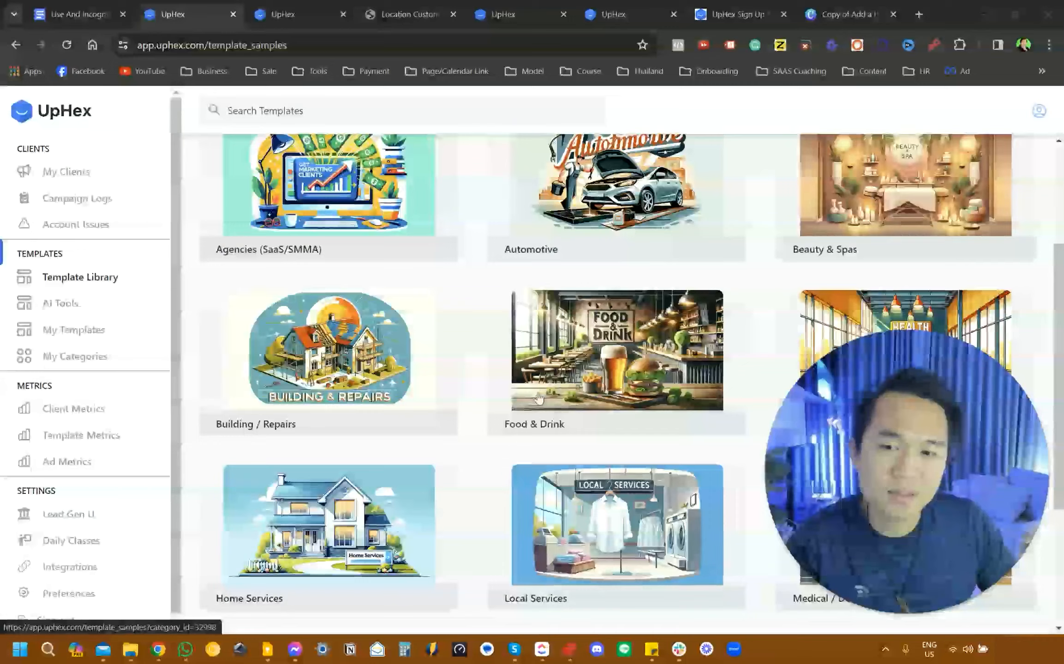
scroll(536, 397, up, 1)
scroll(536, 397, up, 1)
click(76, 332)
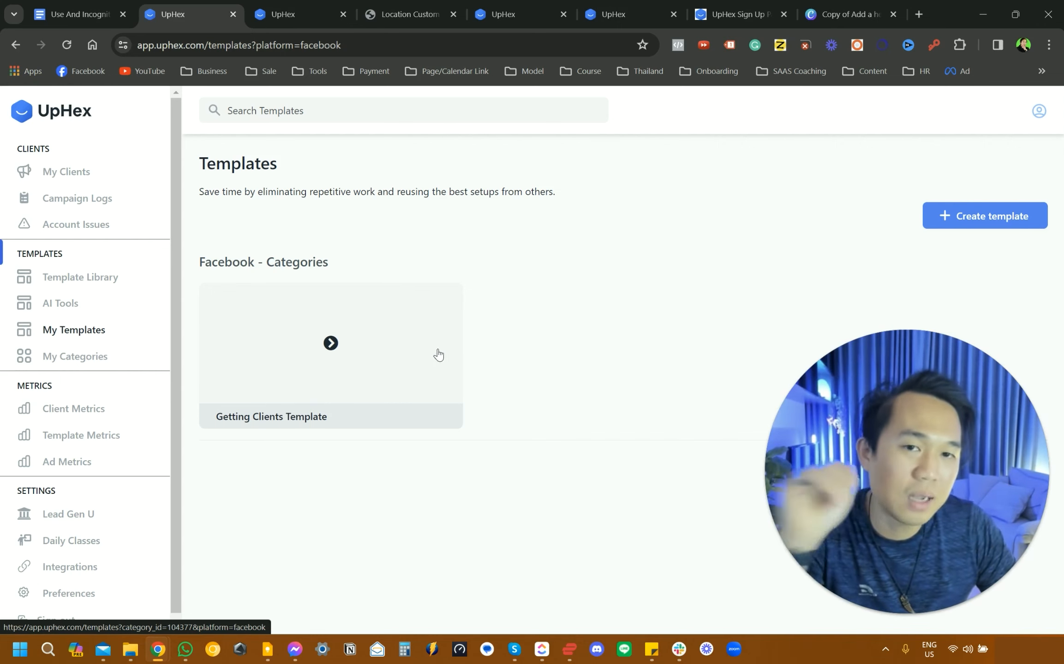
Start a new Facebook template and fill Name with the suggested template name, noting the campaign end date option
click(969, 226)
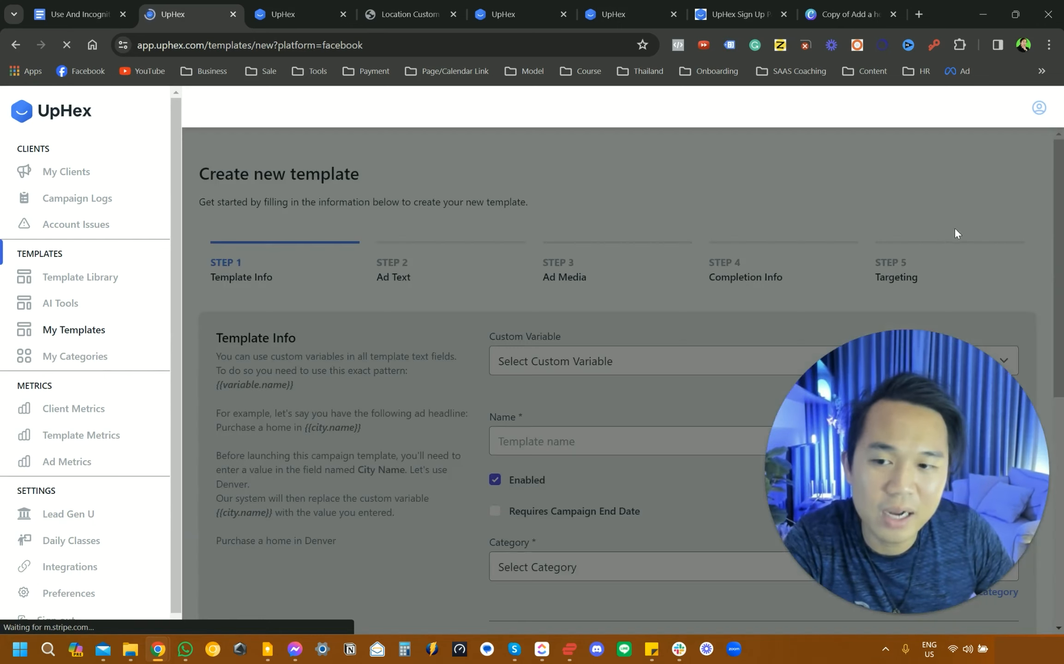
scroll(463, 361, down, 2)
scroll(463, 361, up, 1)
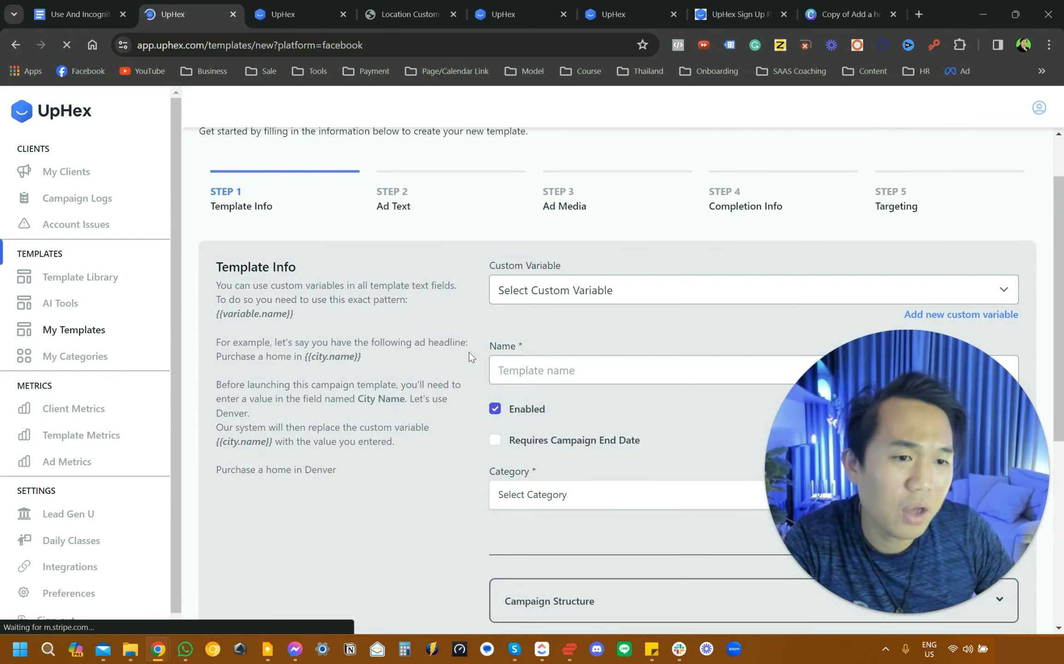
scroll(469, 352, down, 1)
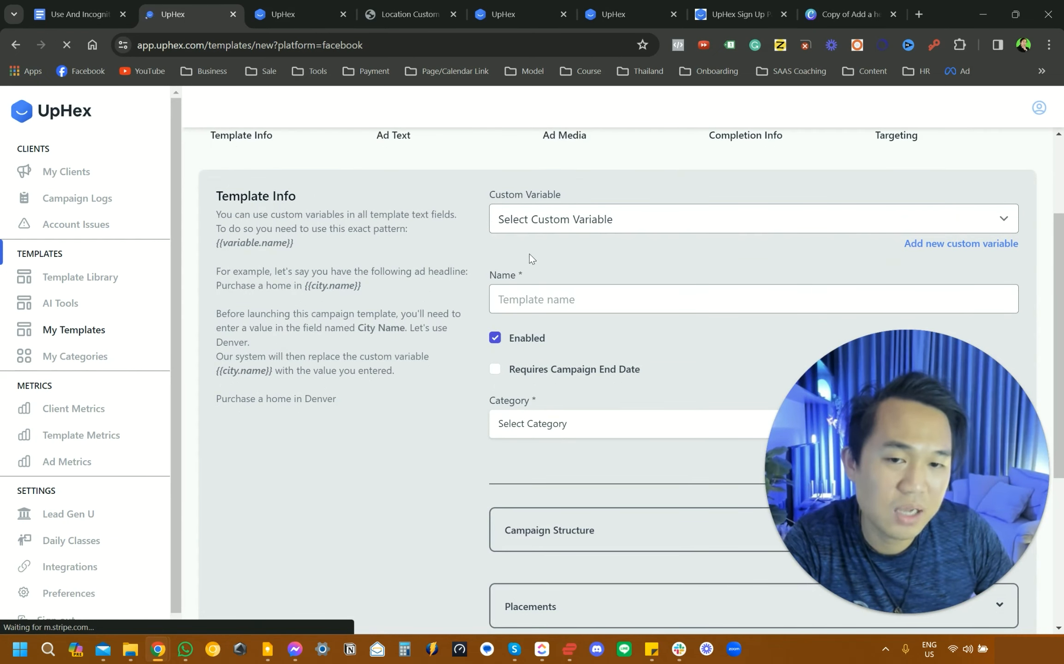
click(526, 220)
click(566, 299)
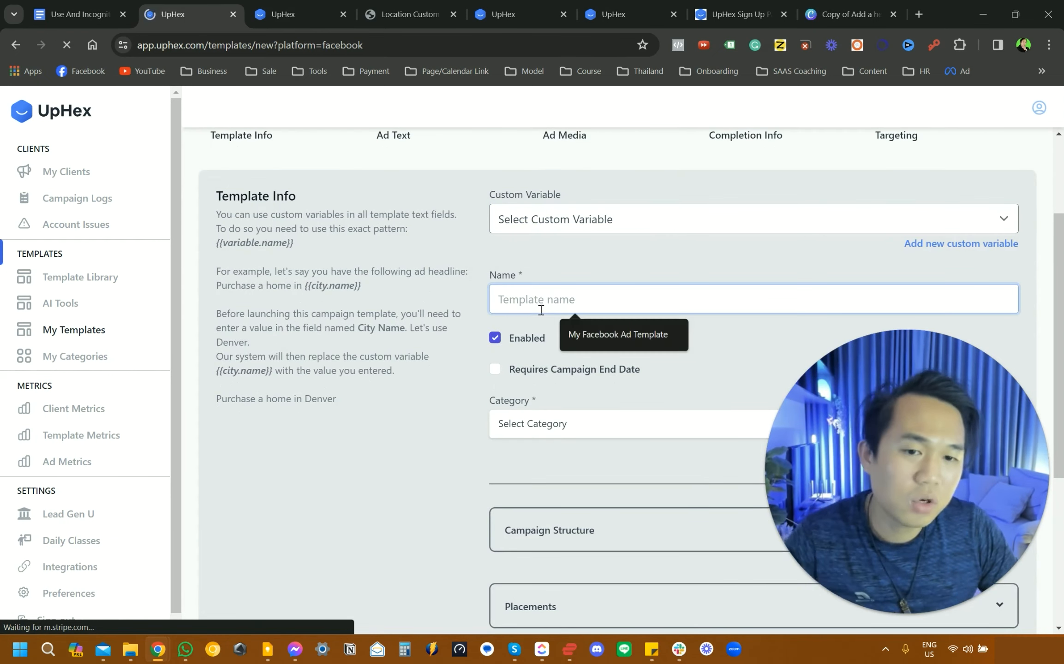
click(579, 334)
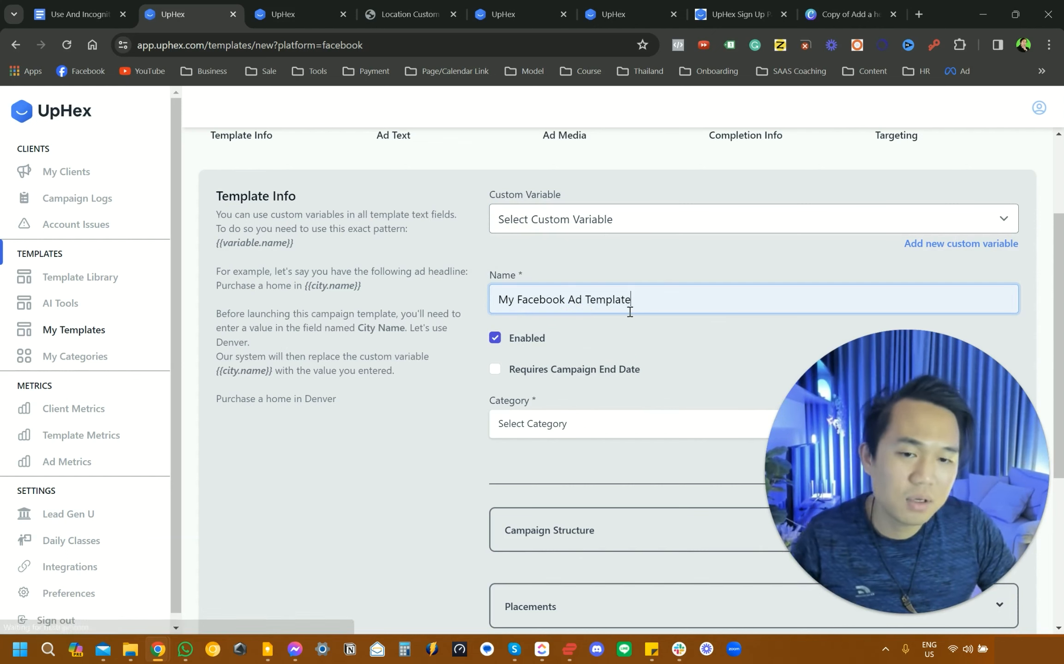
text([ClientA)
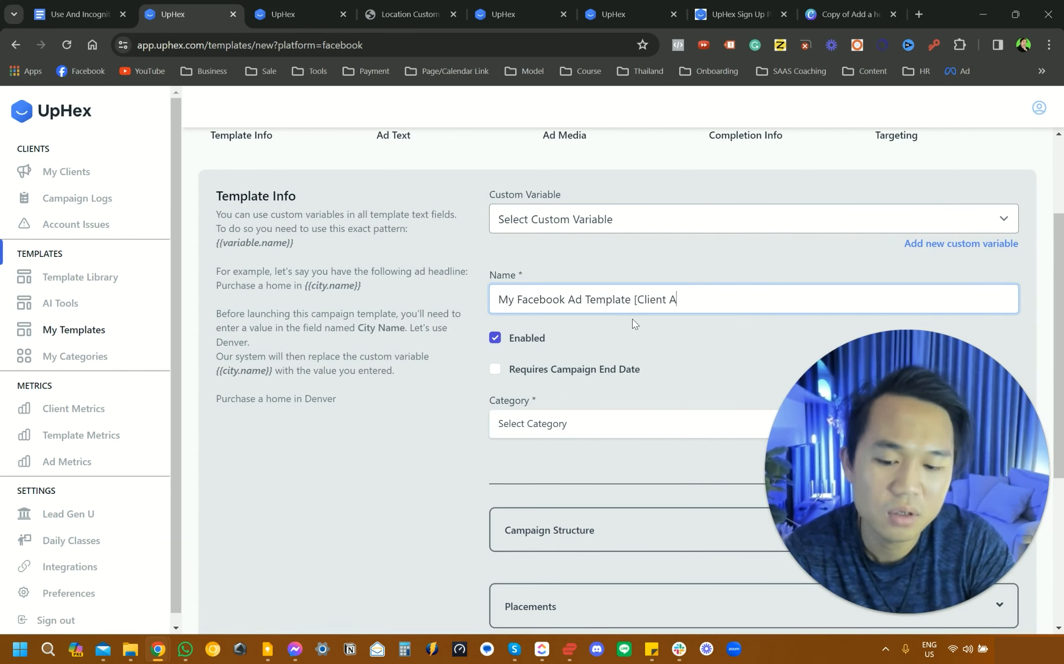
text(c)
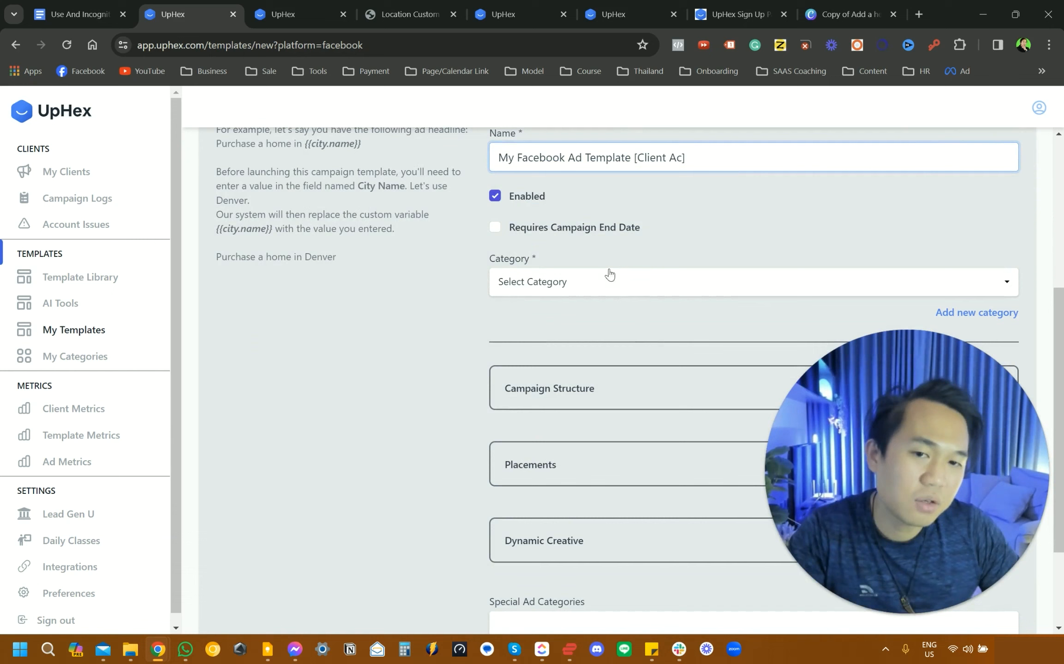
click(497, 234)
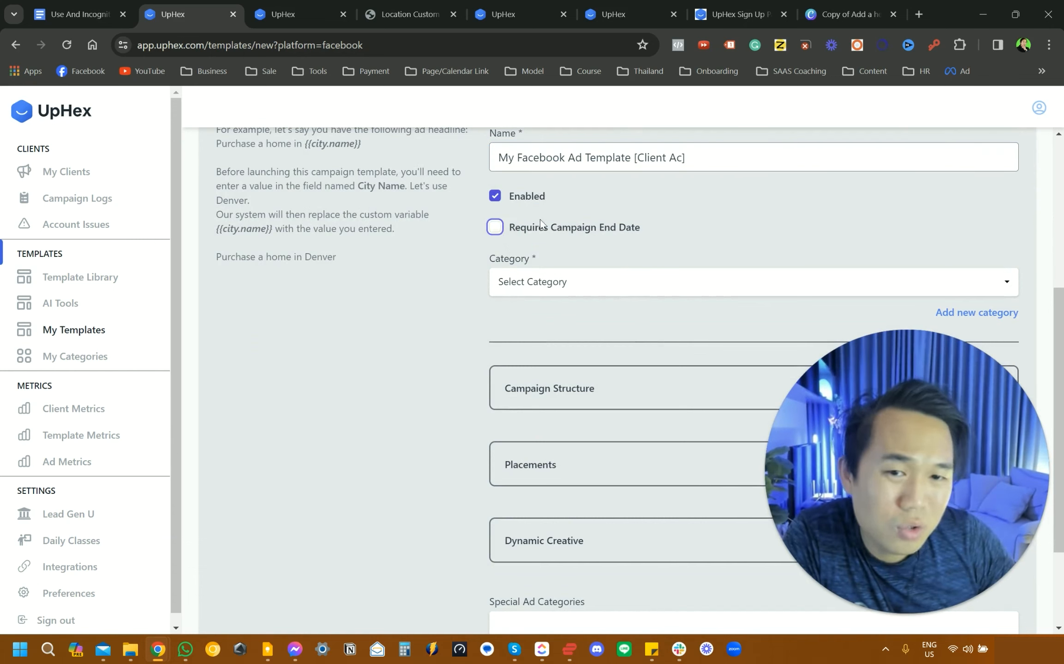
drag(521, 227, 627, 231)
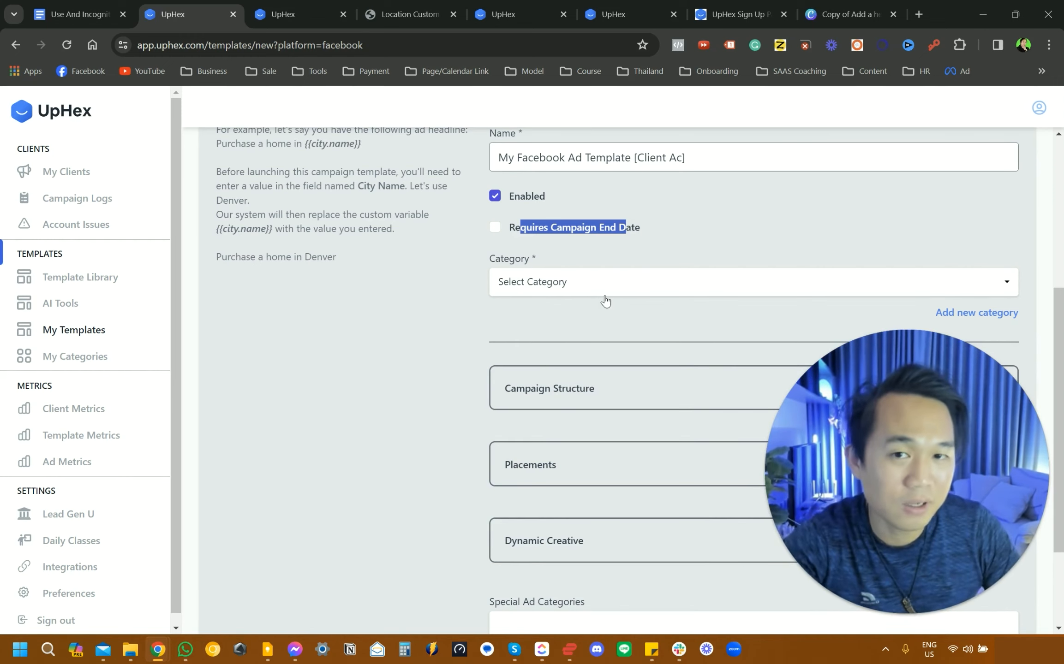
scroll(605, 301, down, 2)
scroll(604, 297, up, 1)
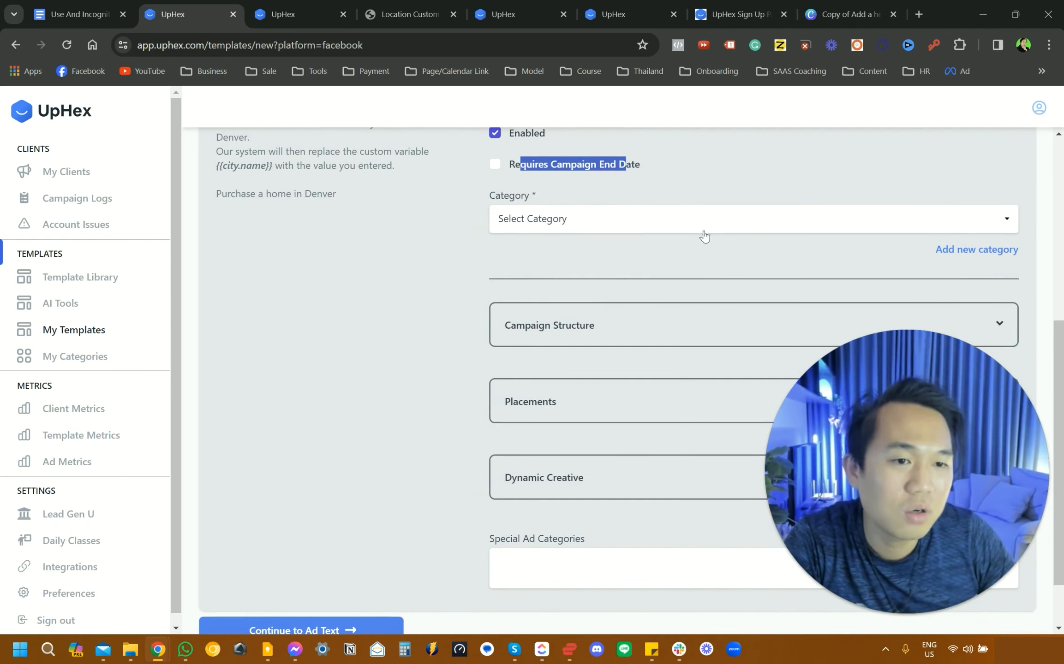
Add a new category named 'Getting Clients Template For My Agency' instead of picking an existing one
click(682, 228)
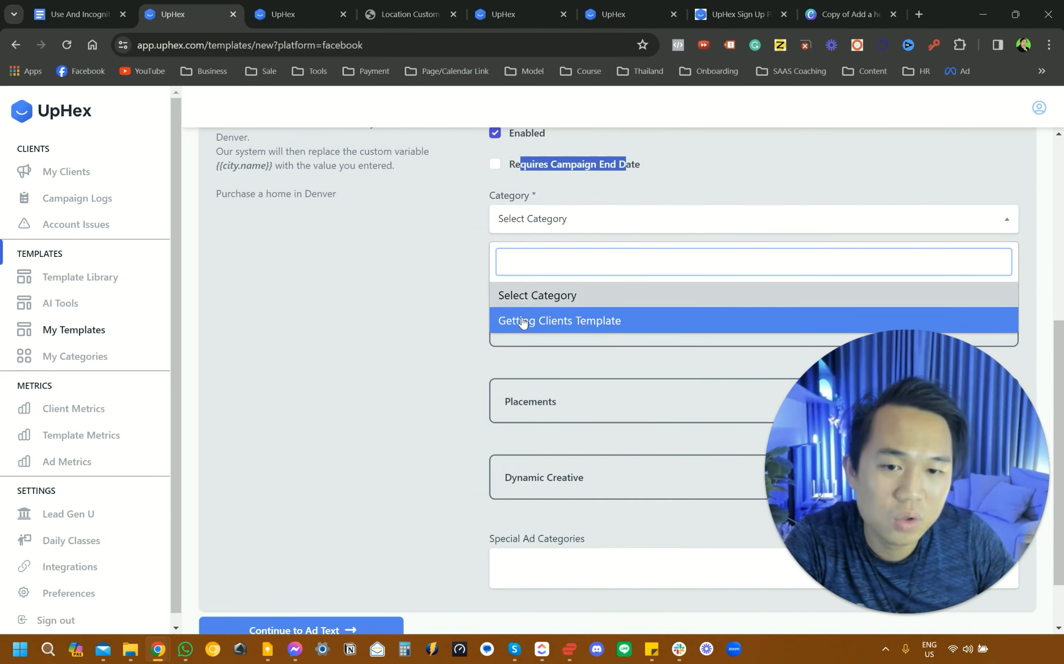
click(522, 299)
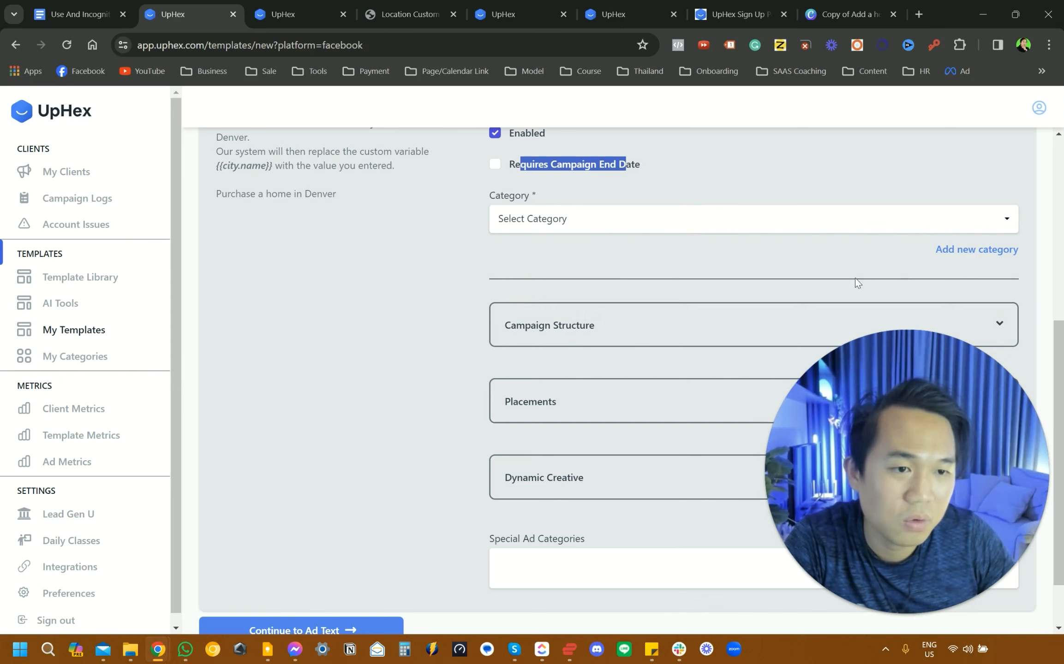
click(965, 259)
click(599, 307)
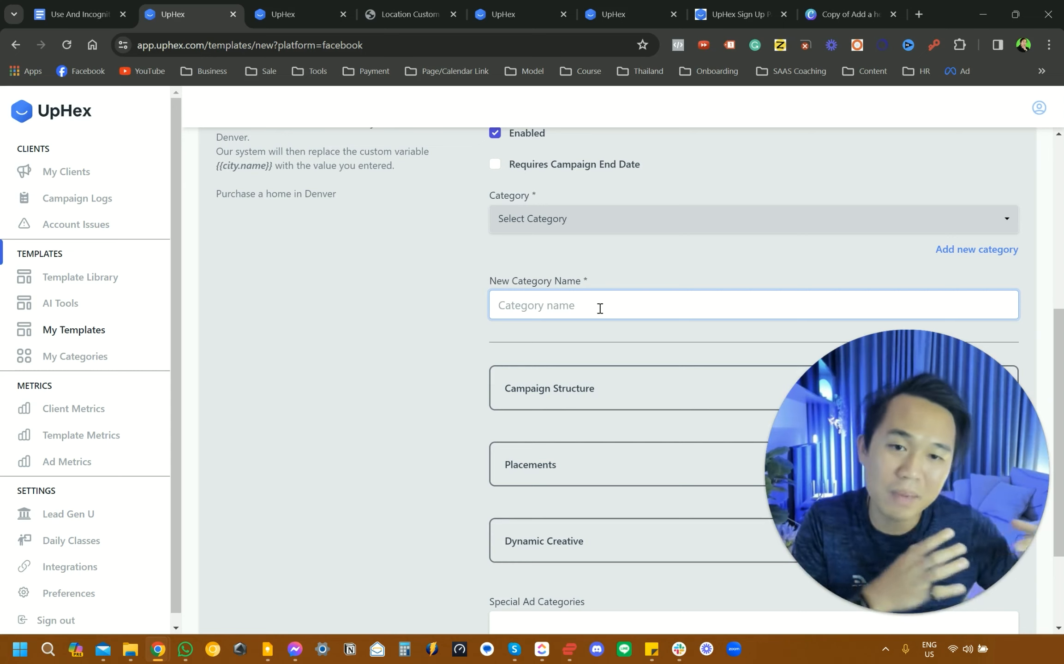
text(E)
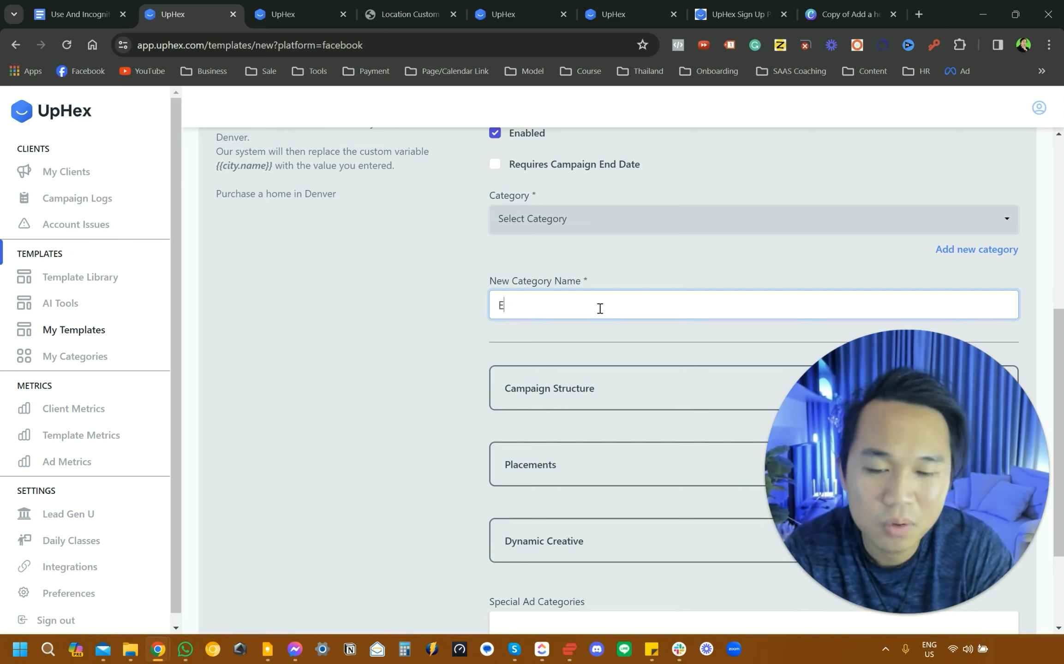
text(book)
key(BackSpace)
key(BackSpace)
key(BackSpace)
text(Getting Client)
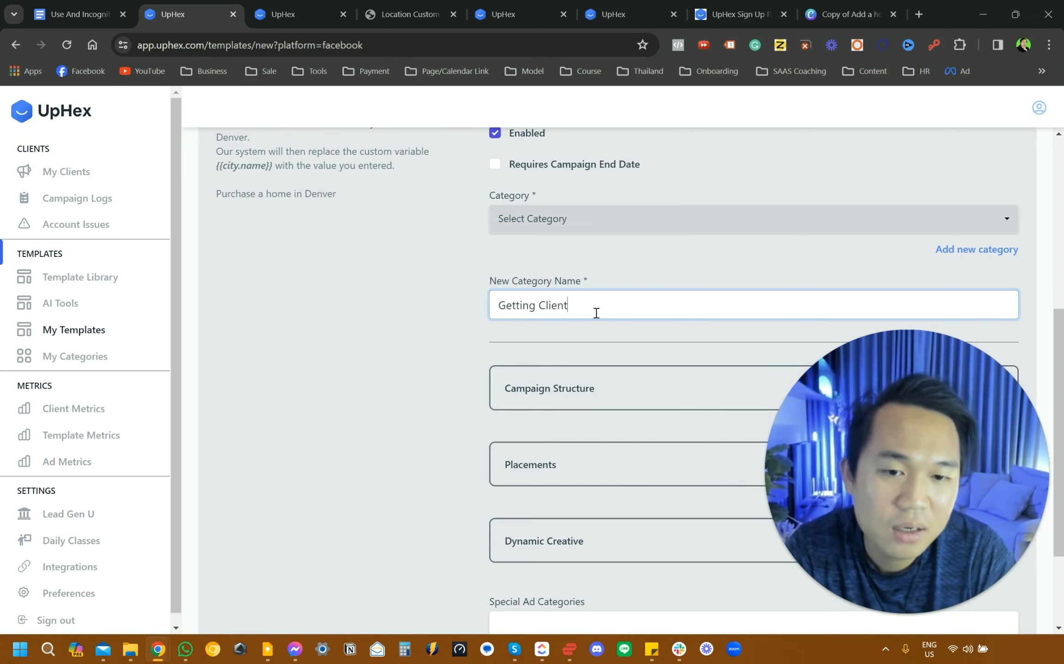
text(s Template For My)
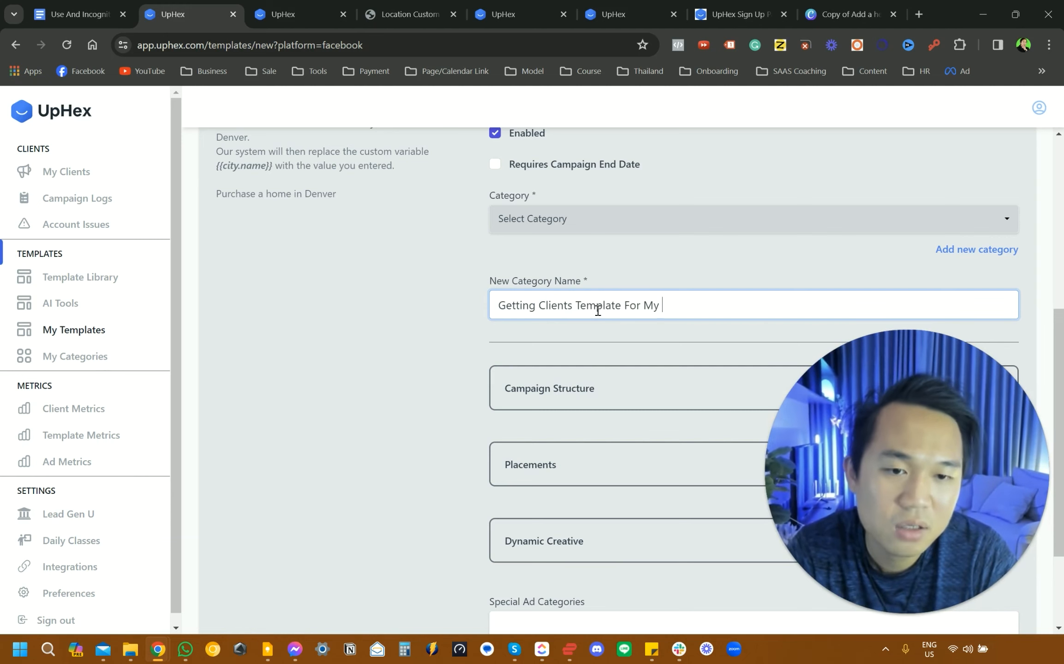
text( Agency)
scroll(599, 299, down, 2)
click(589, 260)
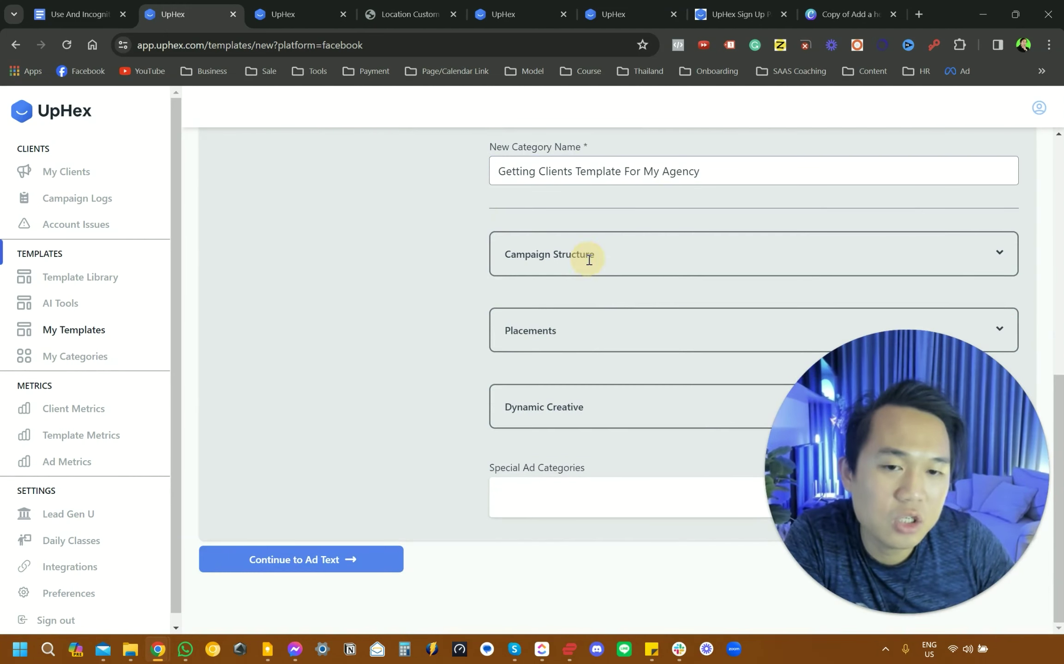
Review Campaign Structure, Placements and Dynamic Creative, leaving one adset with multiple ads, automatic placements, dynamic creative off
click(1002, 254)
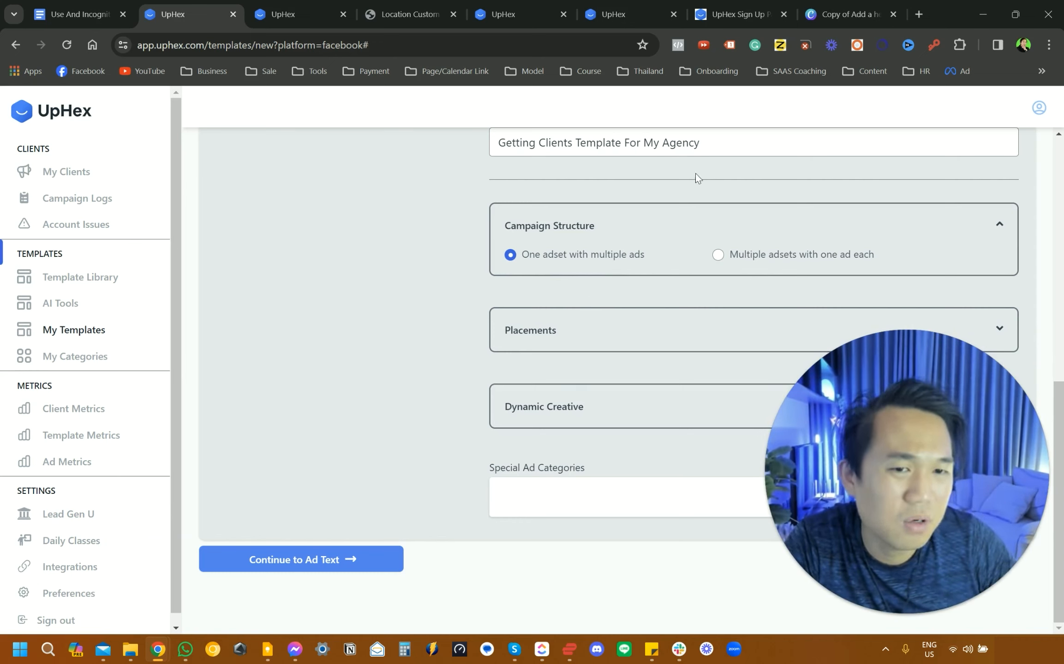
click(997, 328)
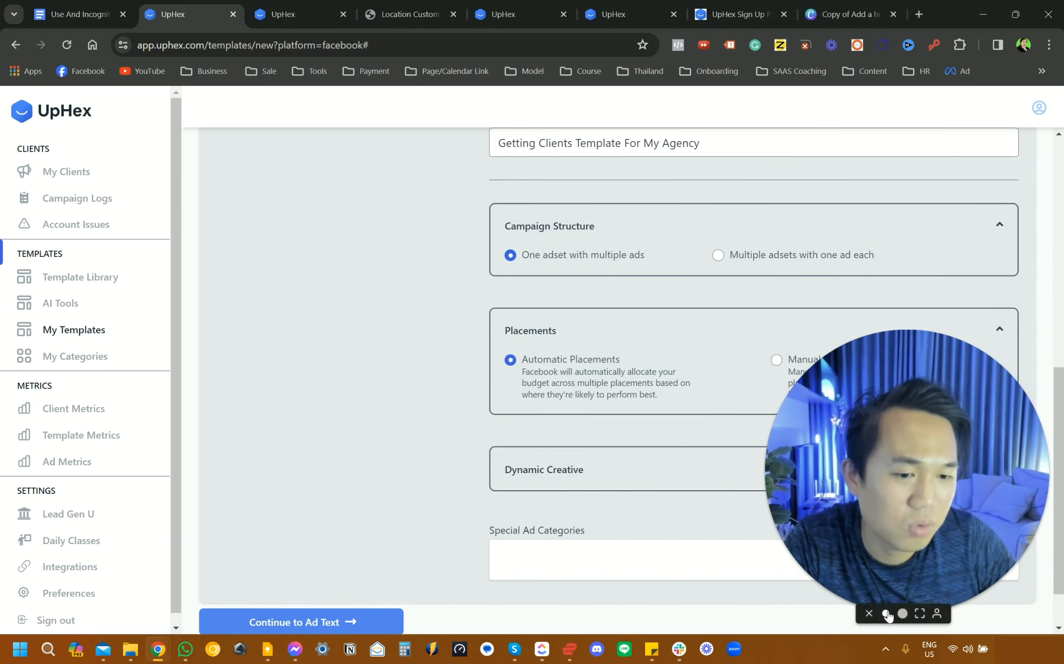
click(886, 613)
scroll(694, 385, down, 1)
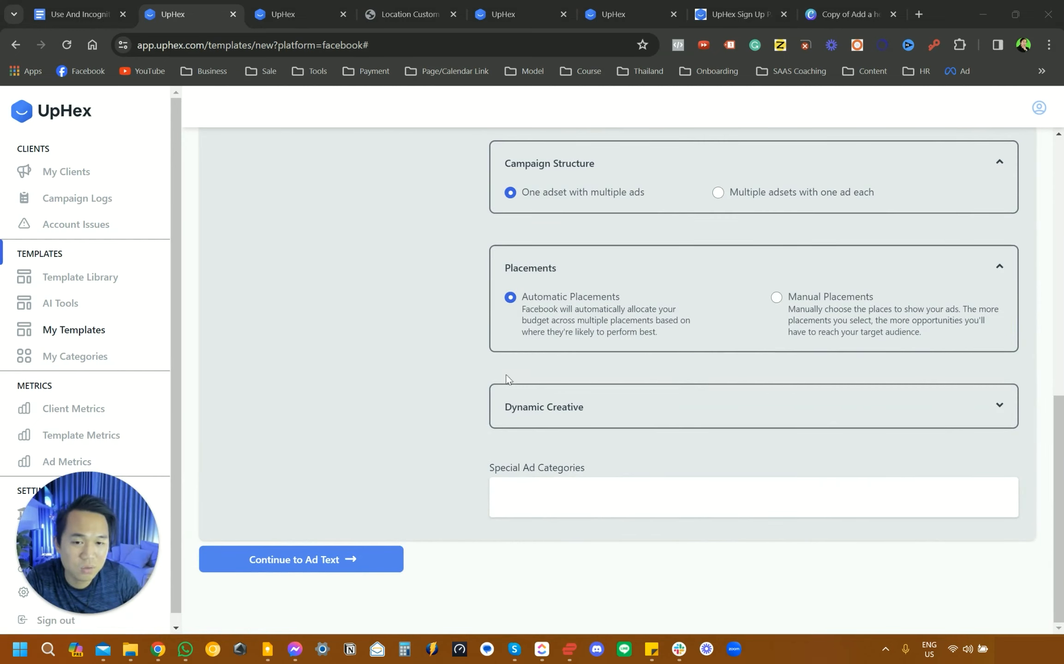
click(595, 403)
click(767, 423)
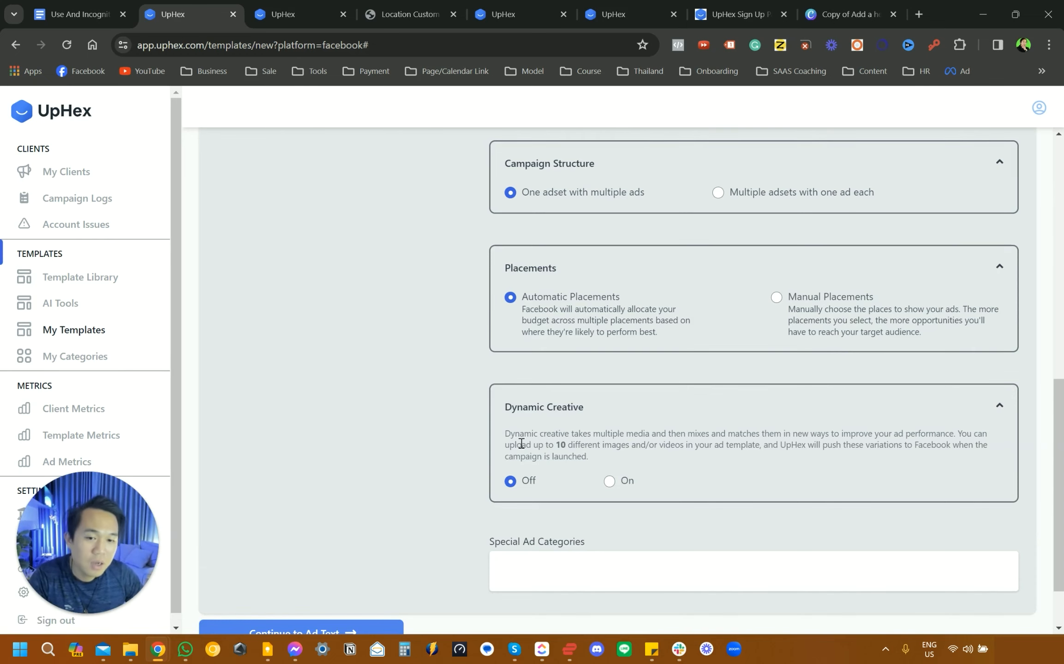
scroll(522, 445, down, 1)
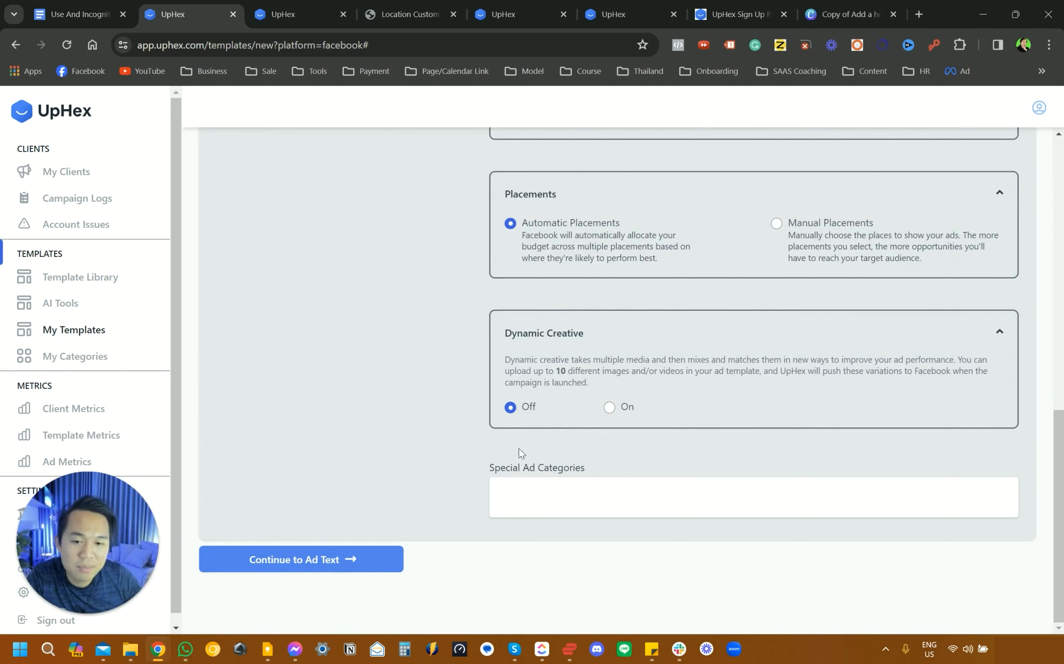
Leave Special Ad Categories empty and continue to the Ad Text step
click(553, 494)
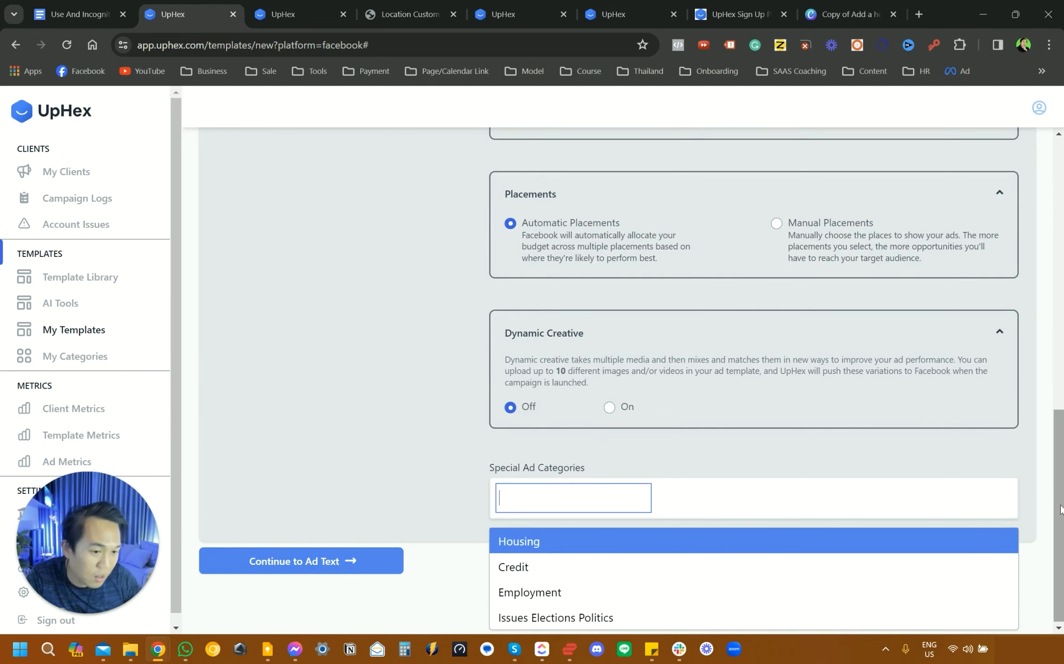
click(1054, 583)
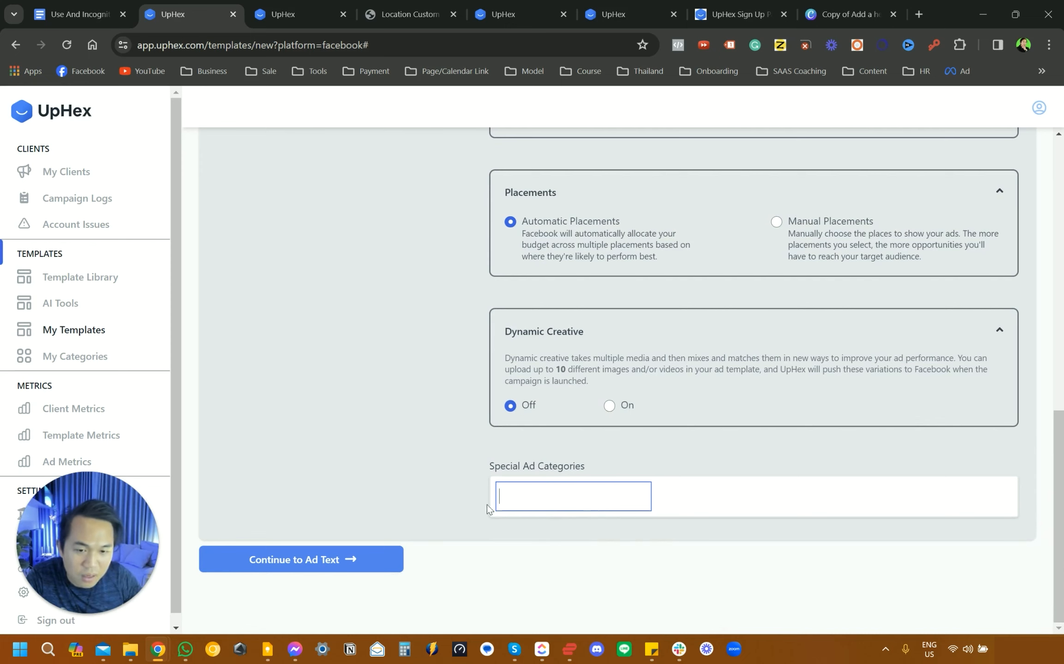
click(378, 506)
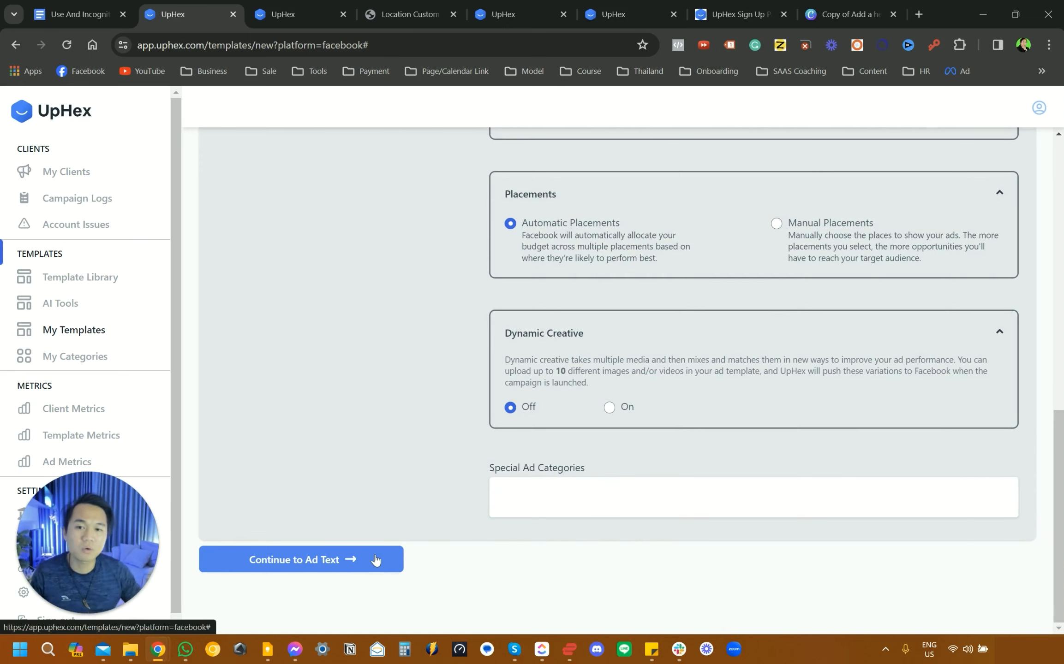
click(375, 560)
Glance at the Custom Variable list on the Ad Text form, then switch to the ClickUp ad library
click(610, 322)
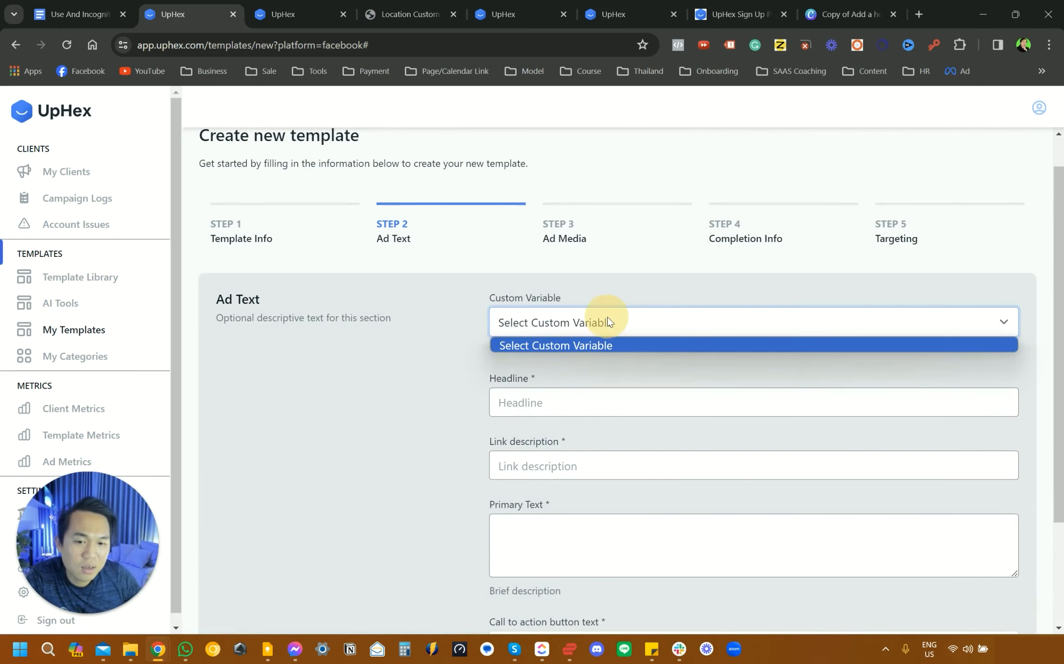
click(421, 366)
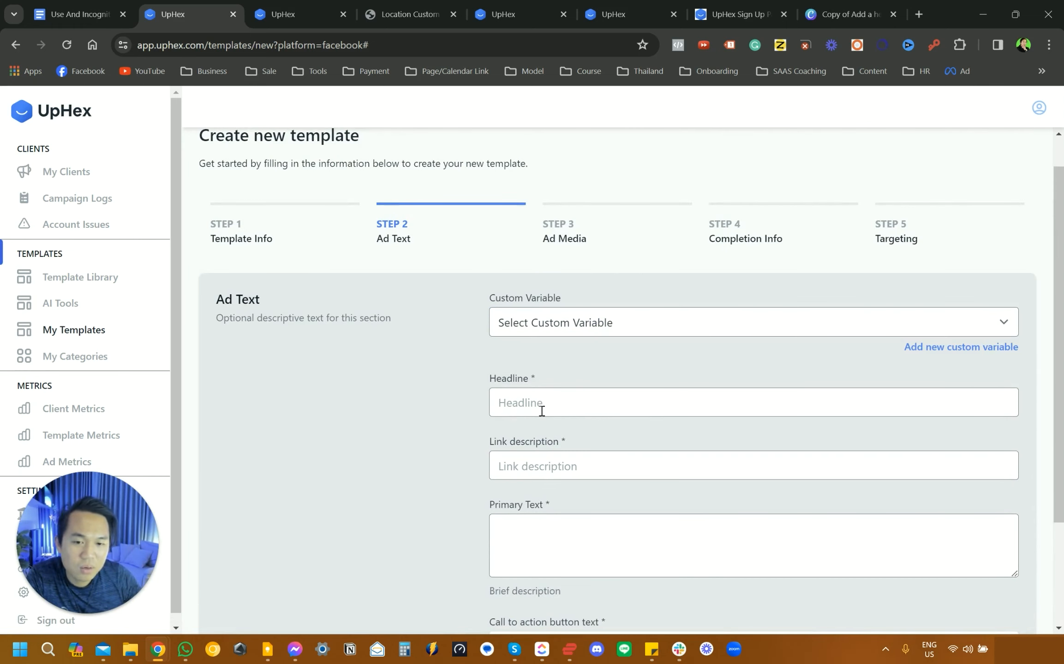
scroll(538, 374, down, 2)
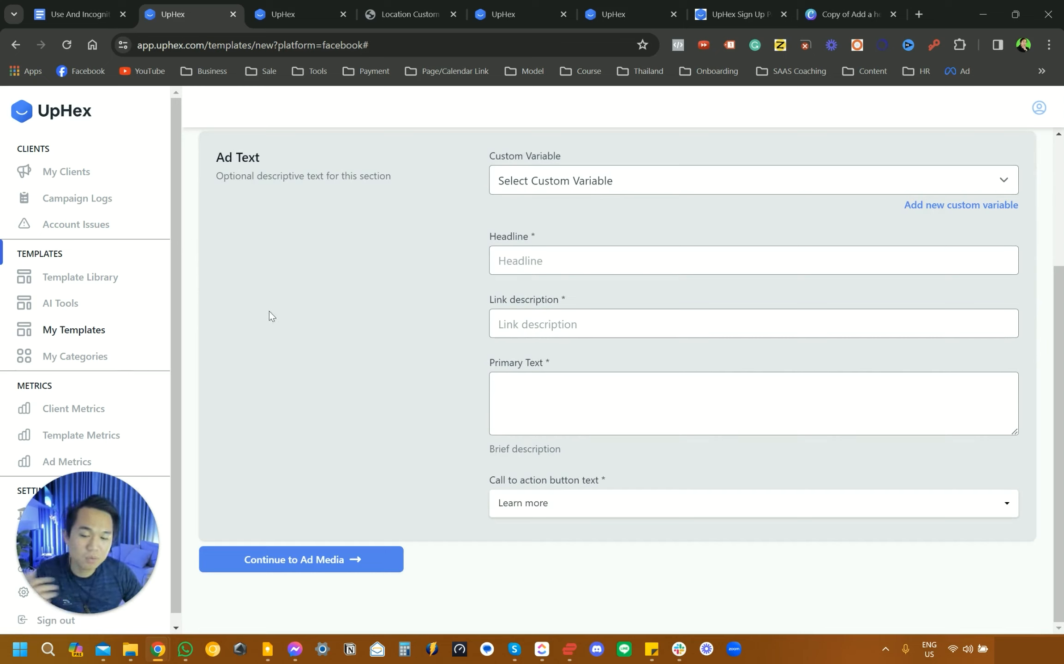
key(alt+Tab)
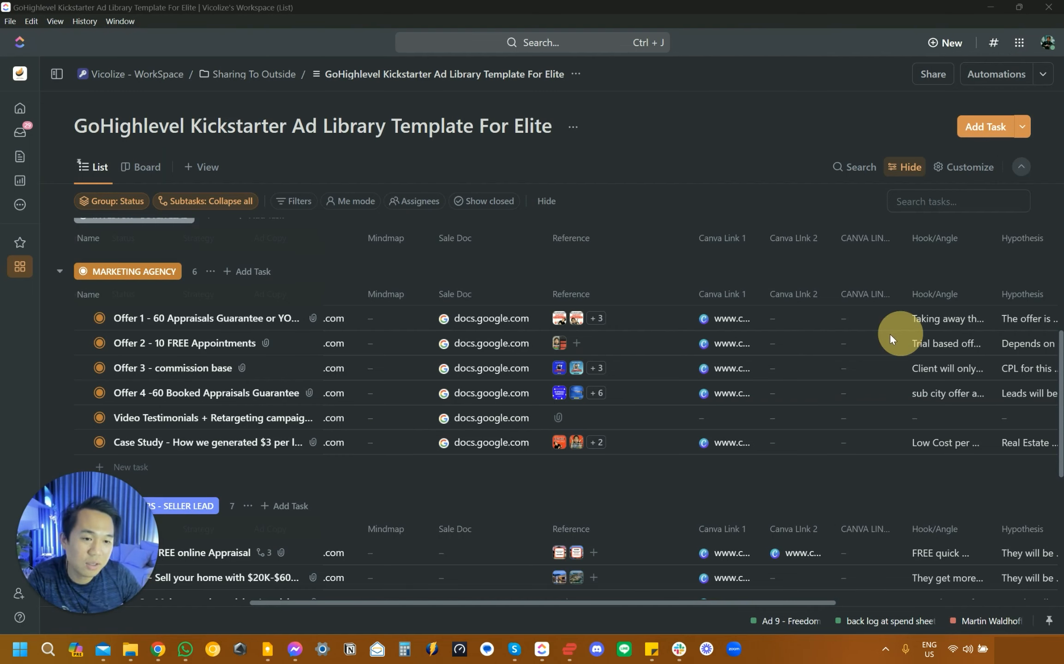
mouse_move(333, 319)
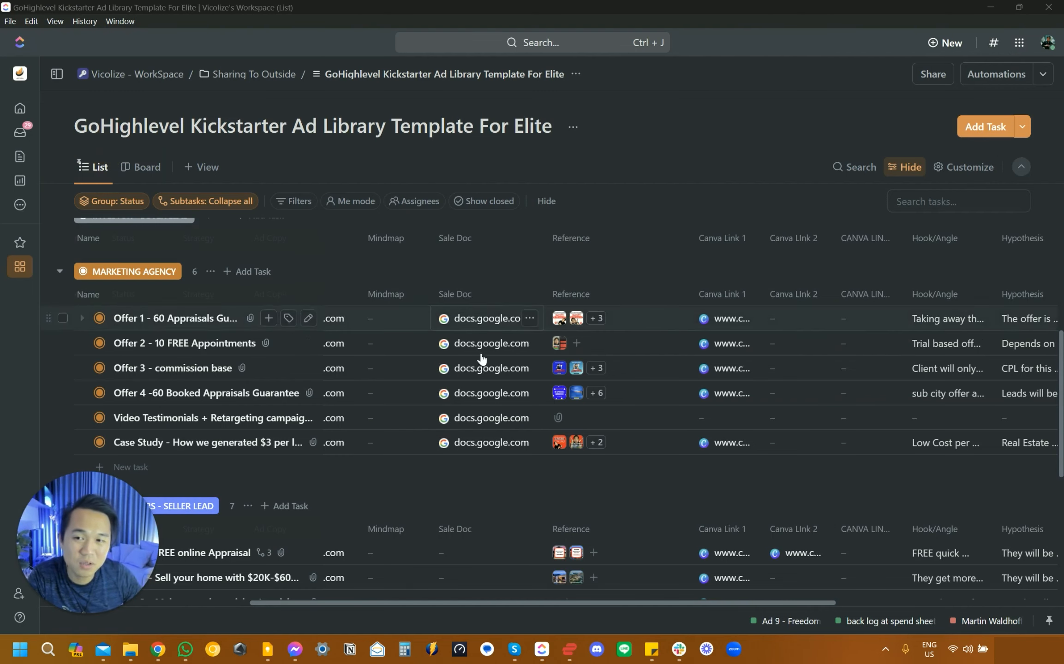
scroll(516, 423, up, 2)
scroll(521, 428, up, 2)
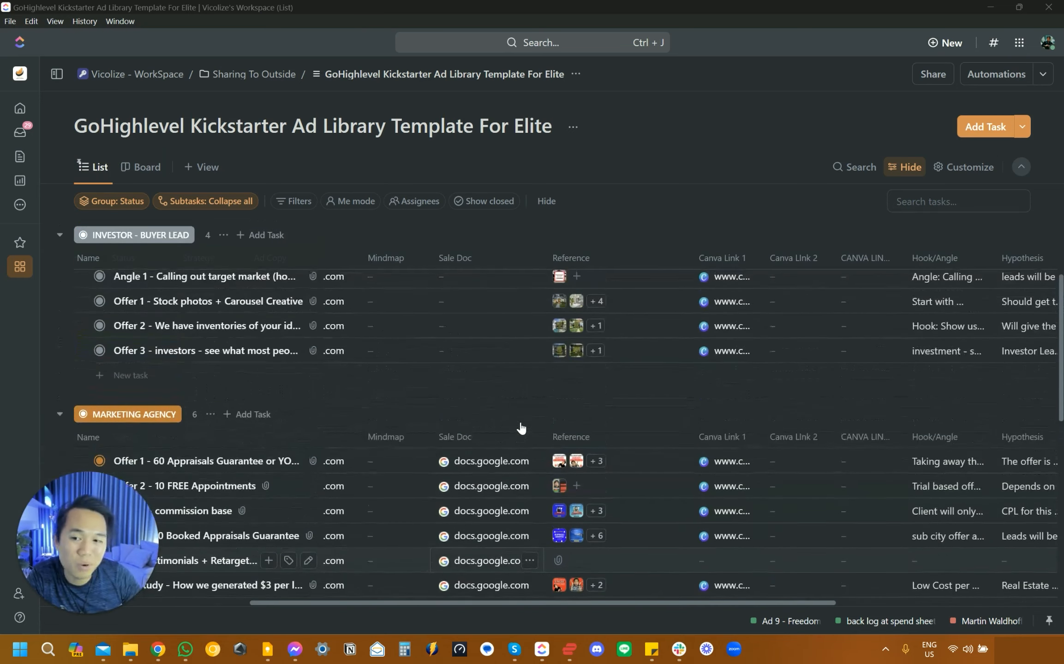
scroll(522, 428, up, 2)
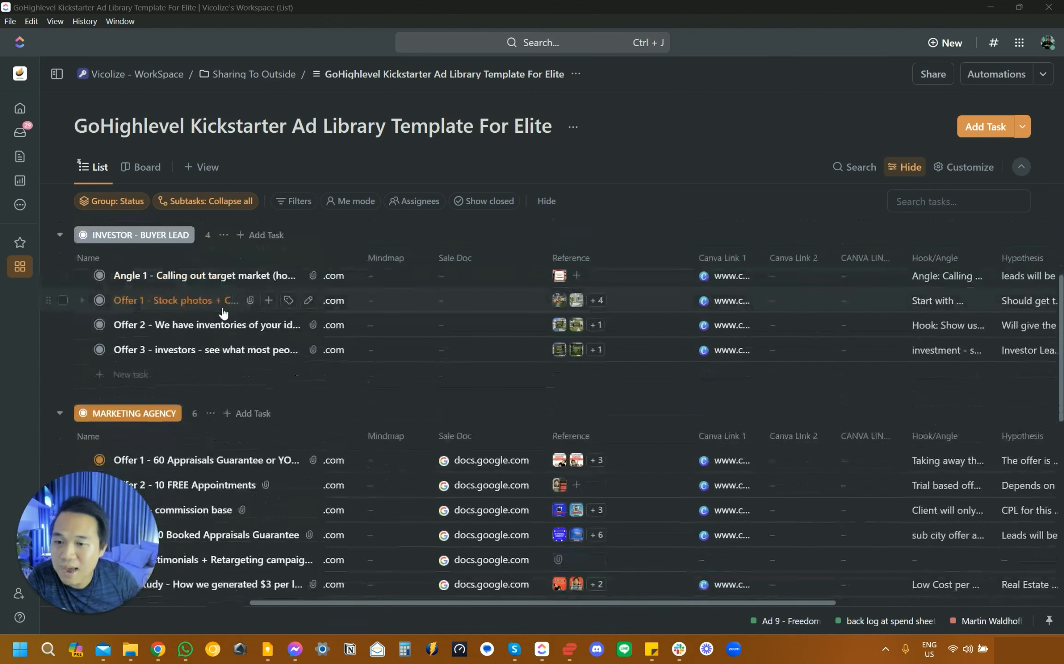
scroll(132, 360, down, 3)
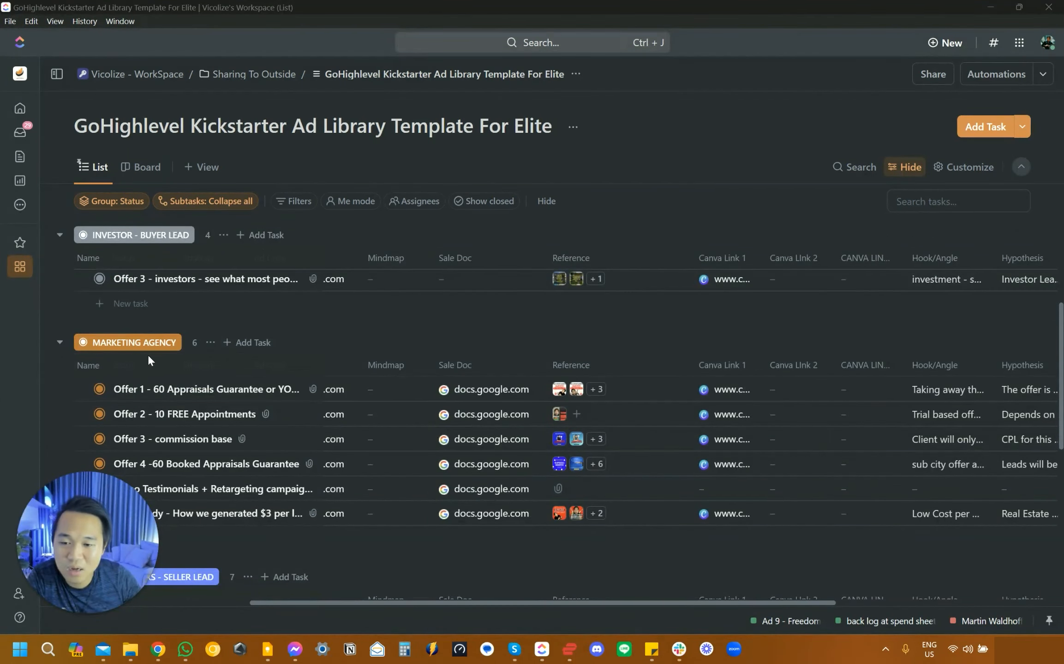
scroll(149, 358, down, 3)
scroll(190, 384, down, 2)
scroll(166, 358, down, 1)
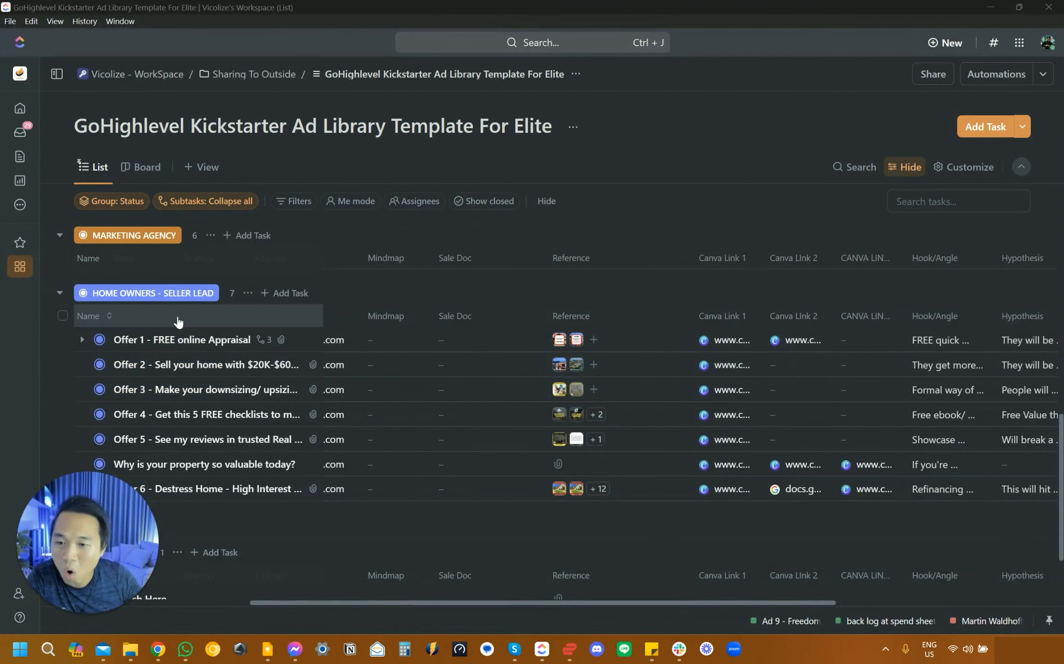
drag(549, 602, 625, 604)
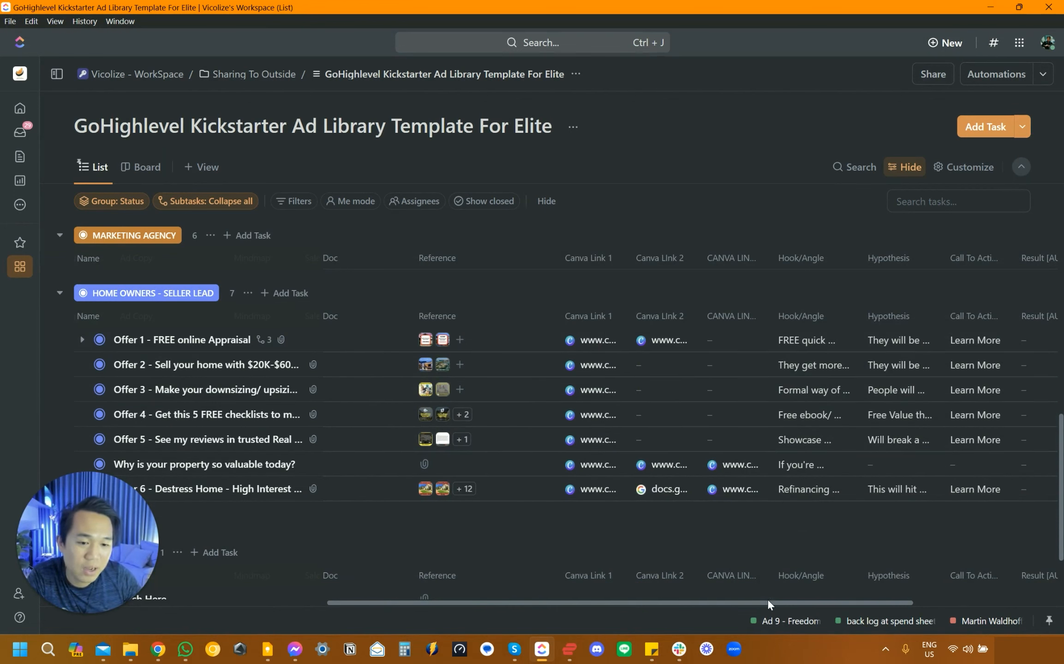
drag(767, 603, 946, 596)
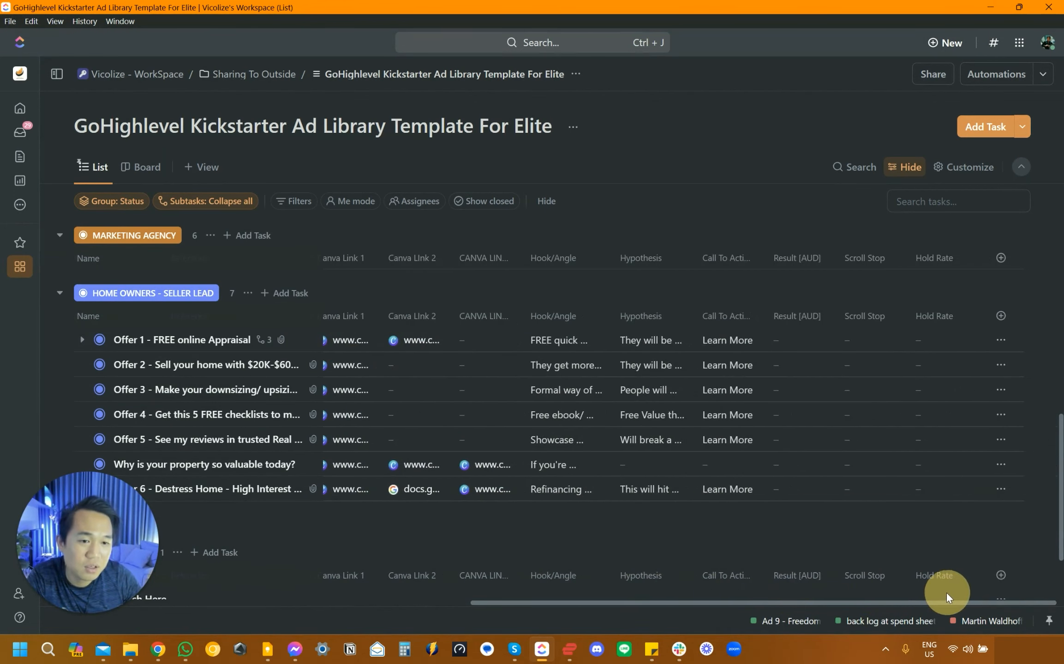
scroll(567, 539, left, 5)
scroll(571, 545, up, 1)
Preview the Offer 2 reference image, then open its Canva Link 1 design
click(439, 603)
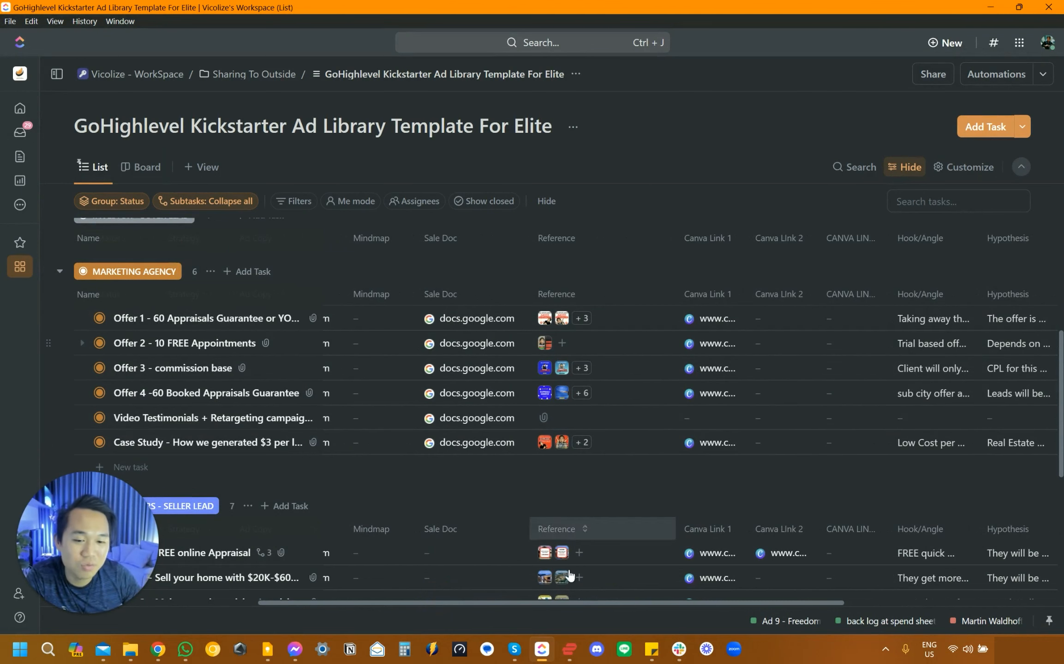
drag(560, 604, 423, 604)
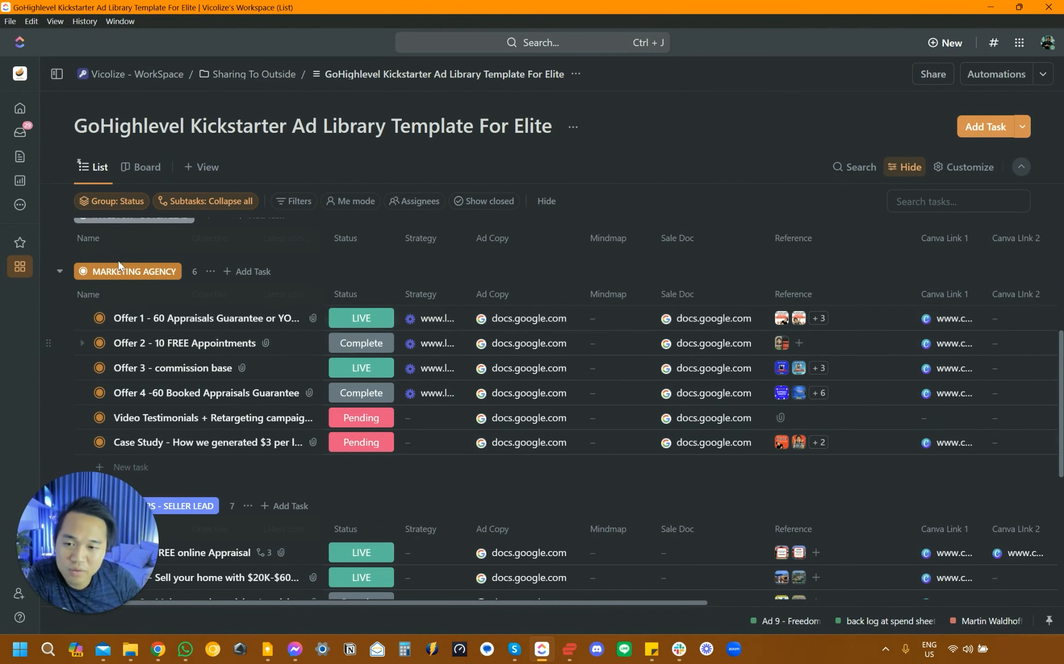
mouse_move(574, 342)
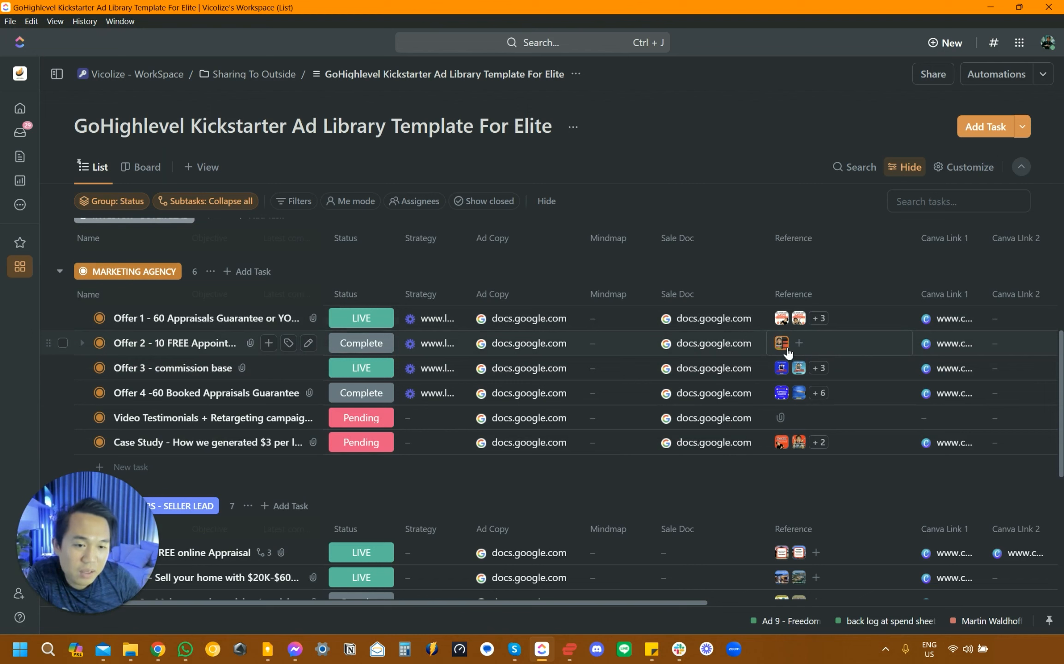
click(781, 343)
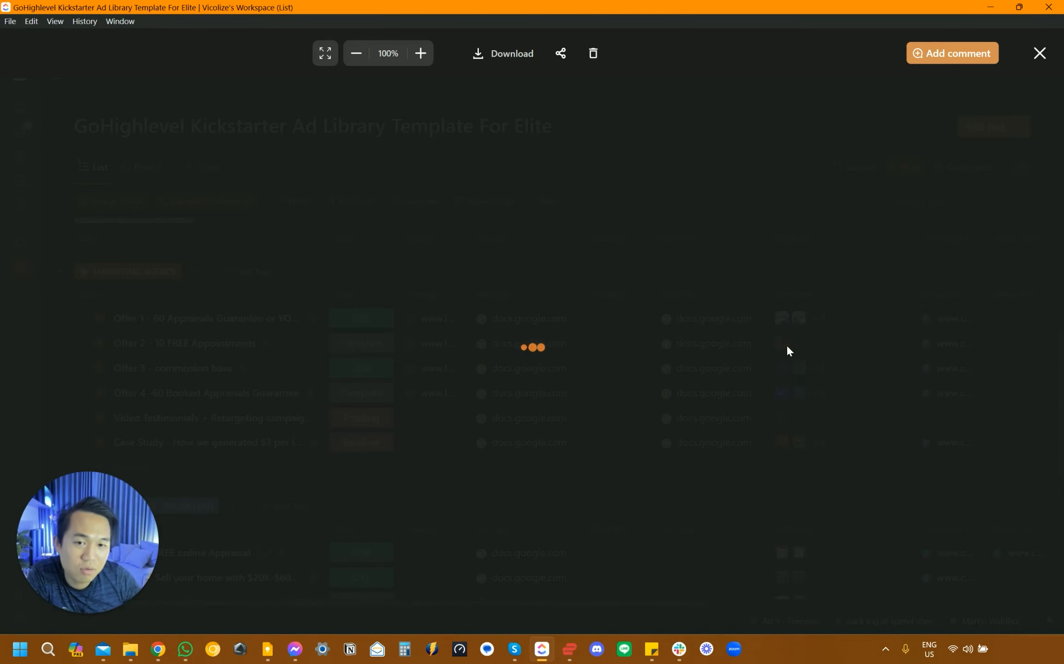
click(1039, 53)
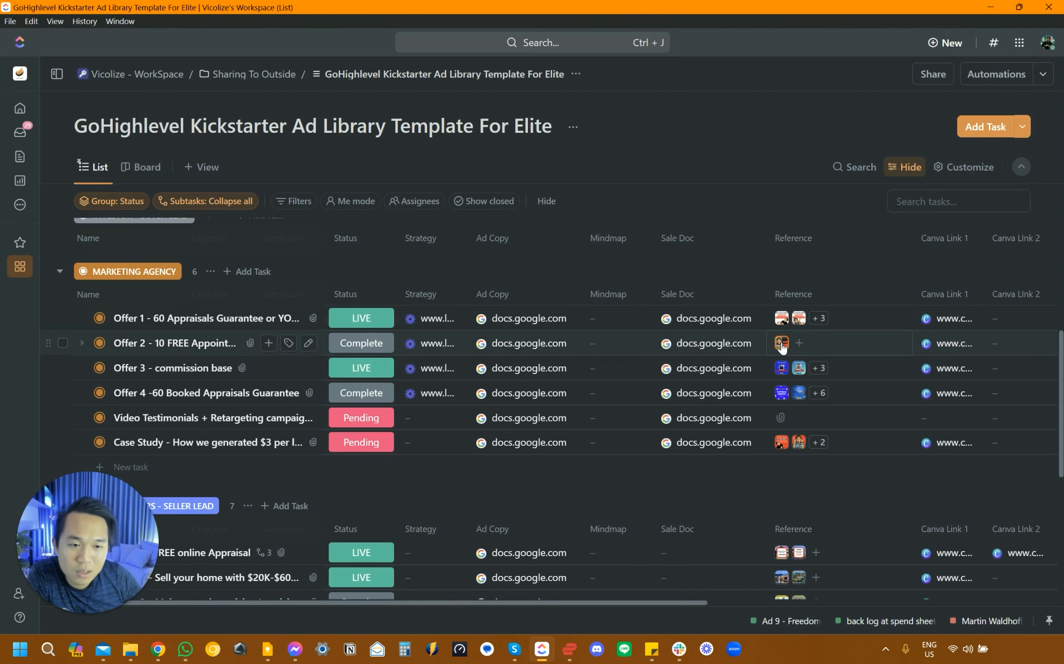
click(938, 344)
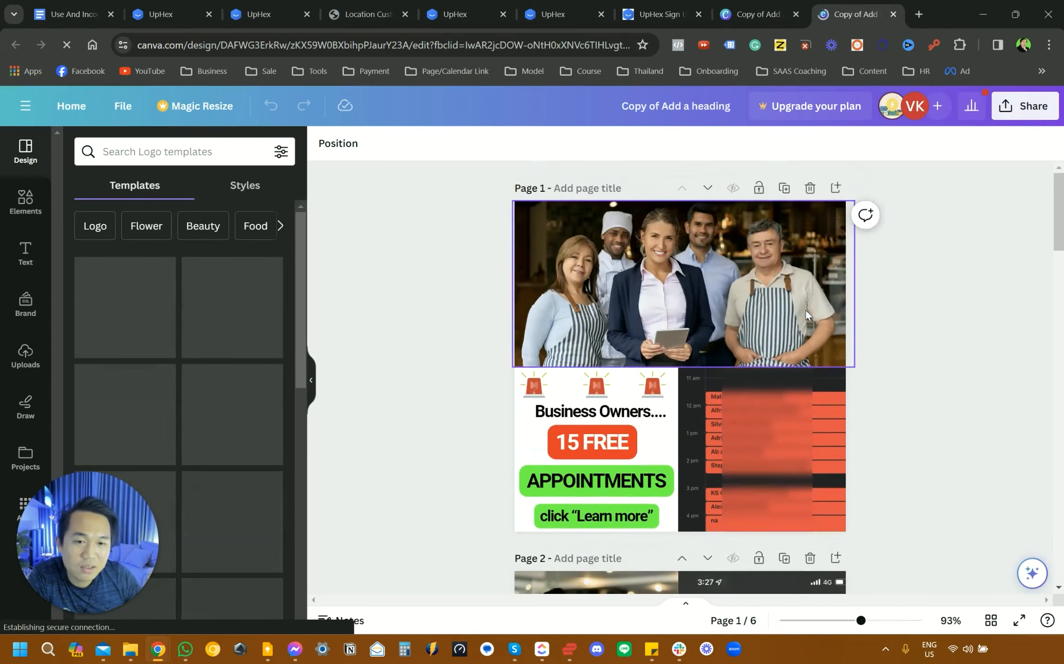
scroll(806, 309, down, 8)
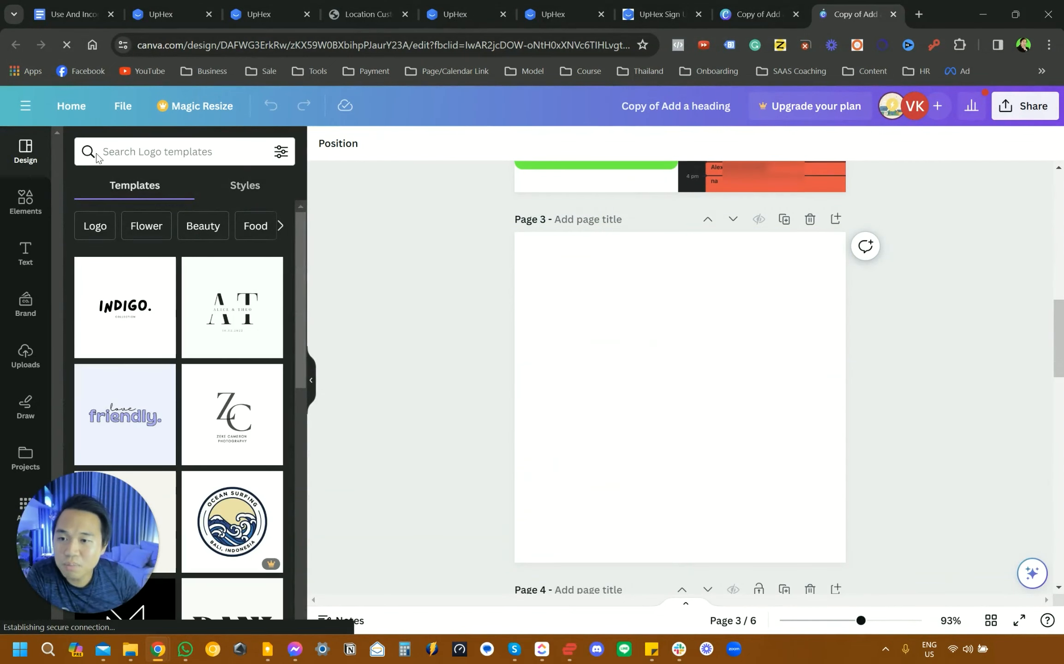
Make a copy of the design via File, close the copy's tab, and select page 3
click(123, 106)
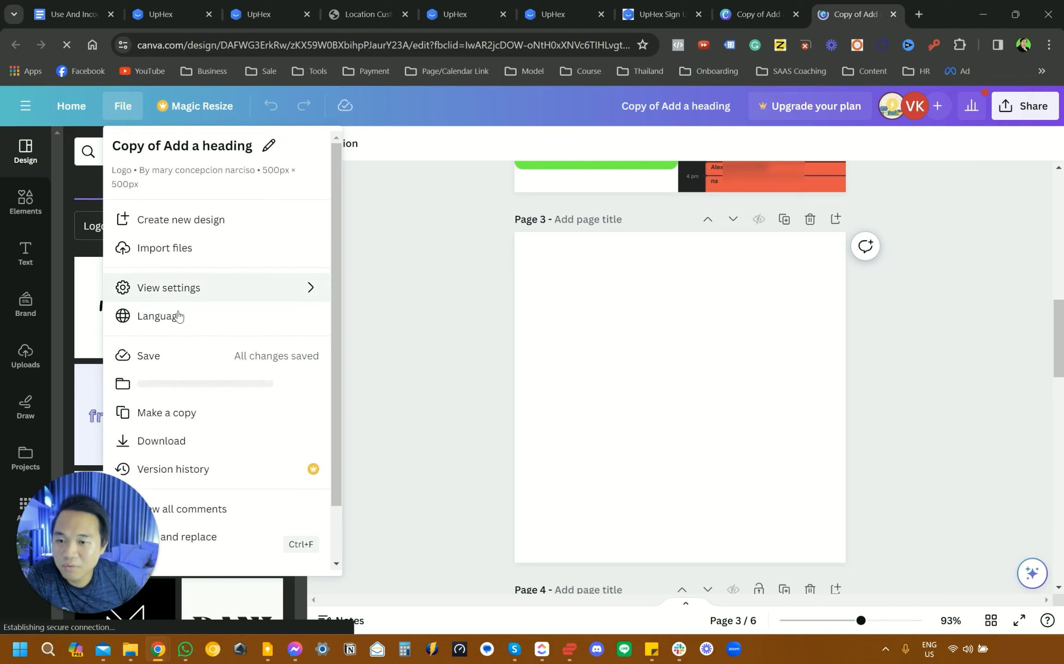
scroll(171, 349, down, 1)
click(163, 388)
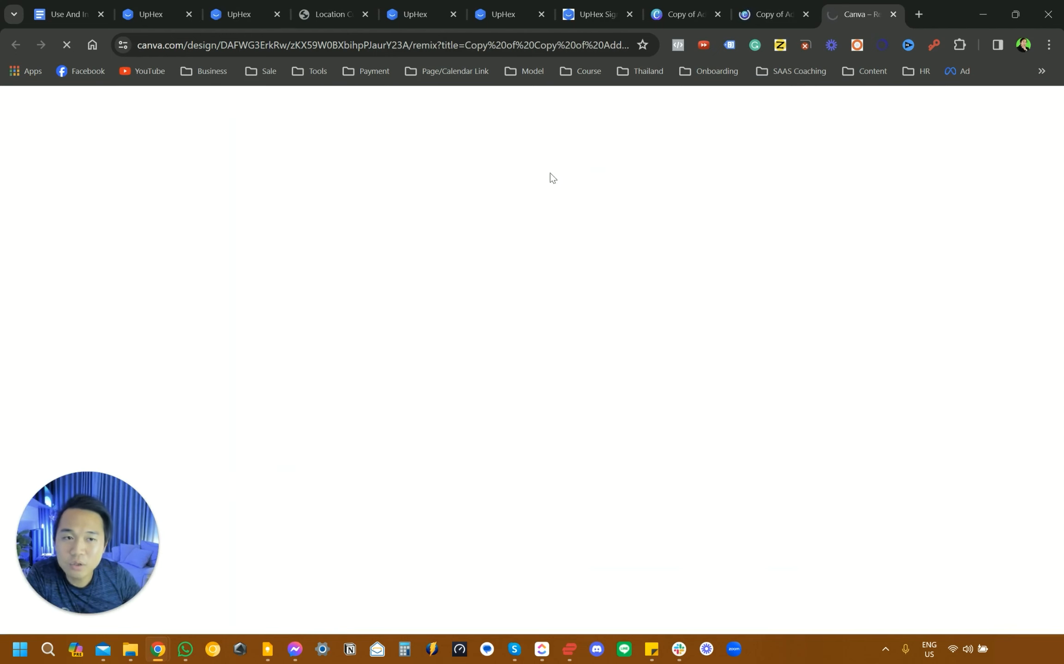
click(893, 15)
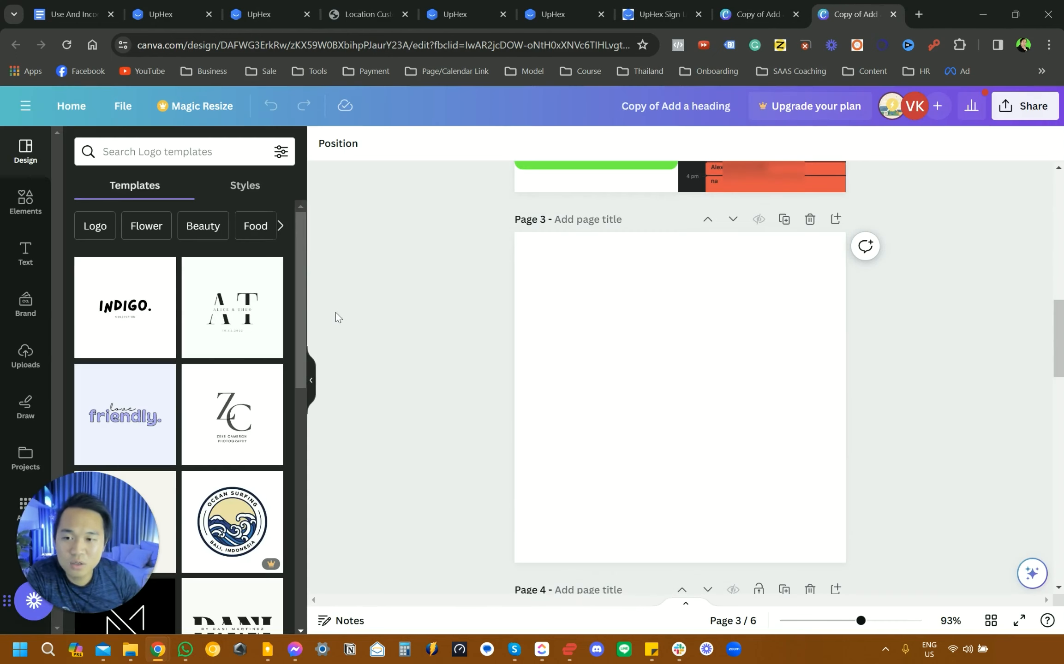
click(597, 372)
scroll(598, 372, up, 2)
scroll(598, 364, up, 3)
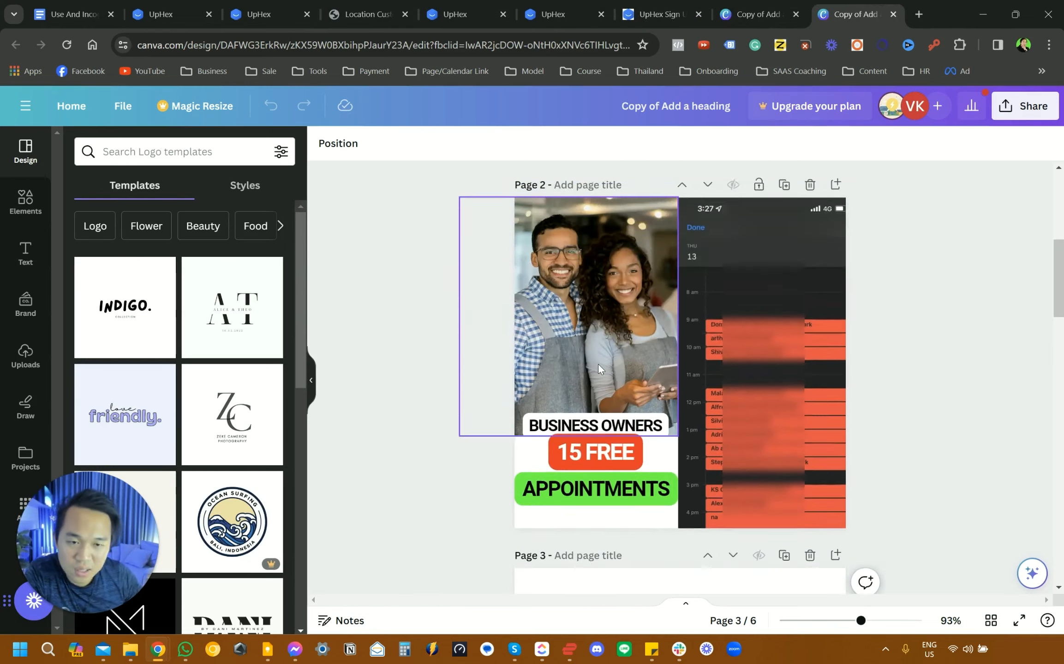
scroll(598, 364, down, 6)
scroll(593, 362, down, 10)
scroll(593, 362, up, 2)
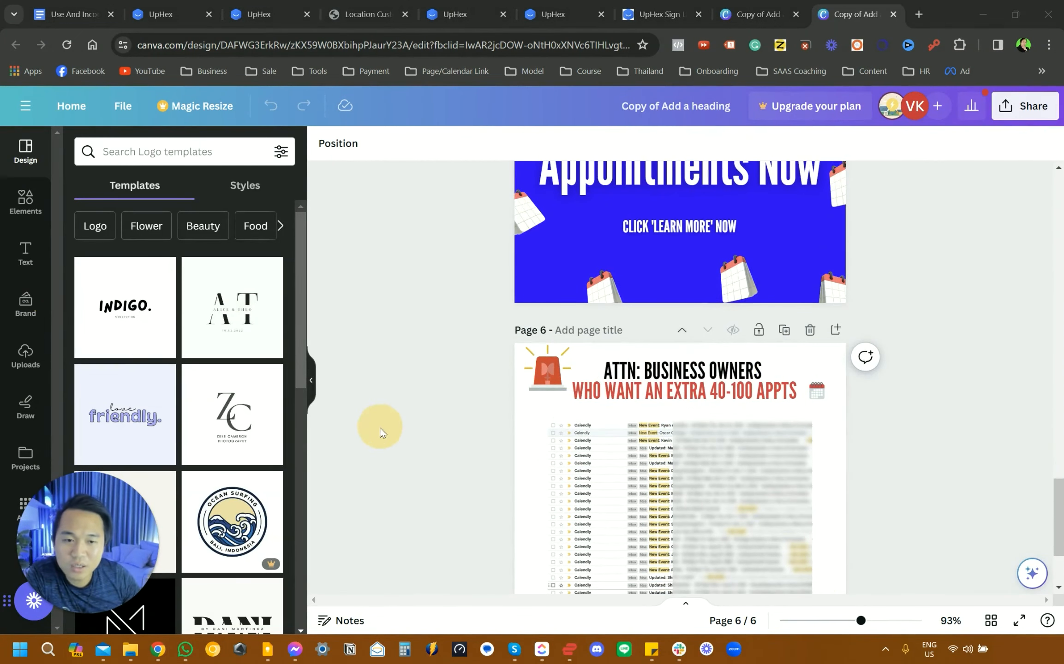
scroll(548, 427, up, 3)
scroll(549, 428, up, 4)
scroll(551, 423, up, 4)
scroll(551, 423, up, 4)
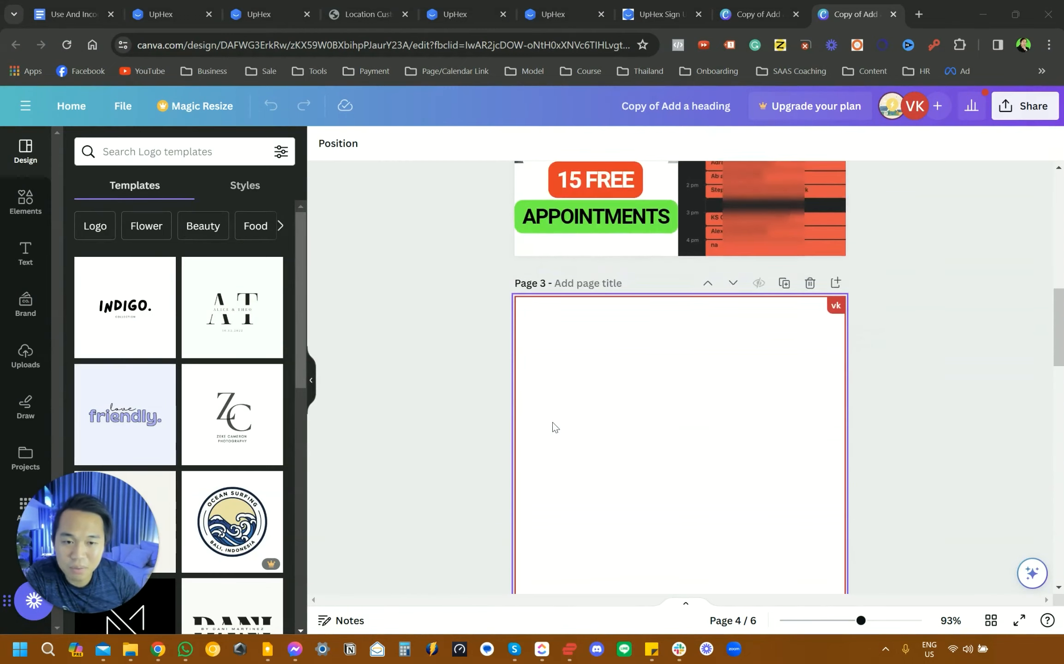
scroll(553, 423, up, 6)
scroll(759, 288, up, 1)
Duplicate page 2 and delete the couple photo from the new page 3
click(784, 240)
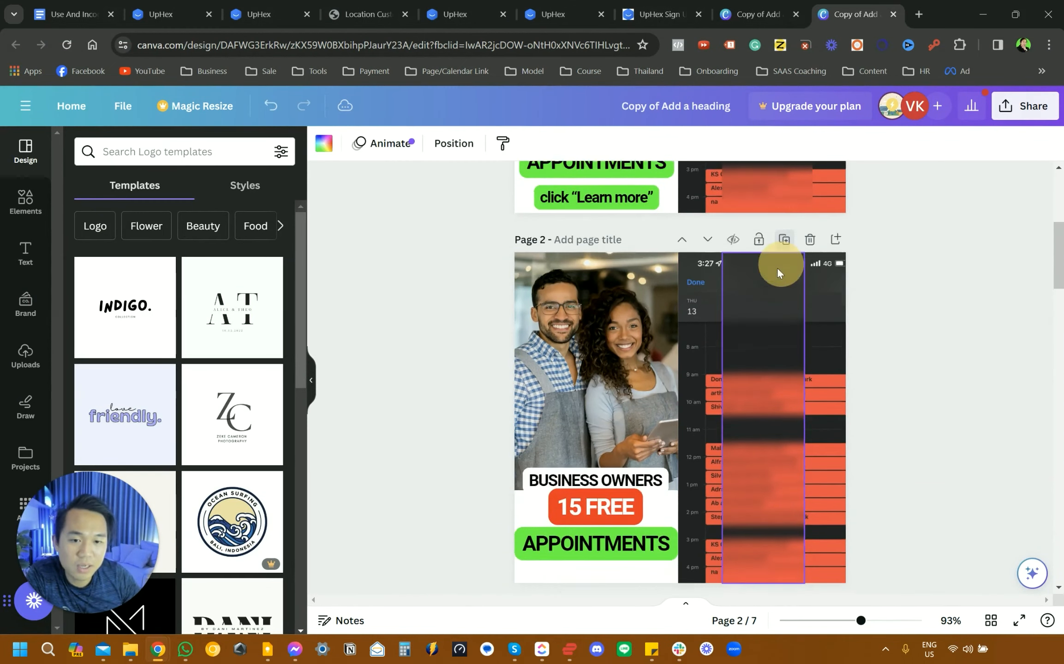
click(611, 375)
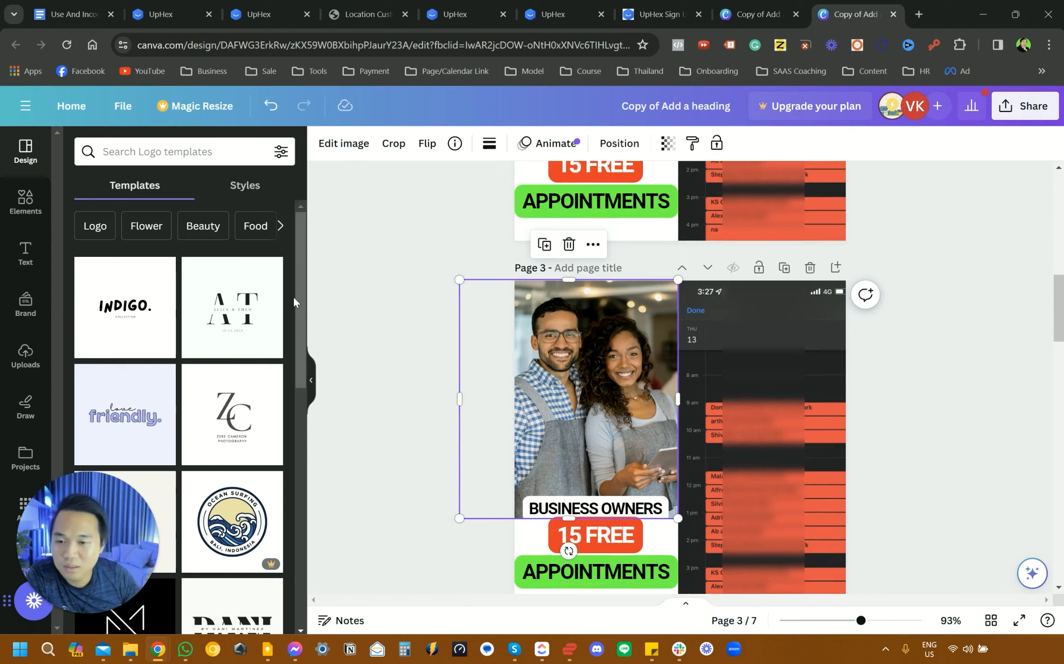
click(568, 244)
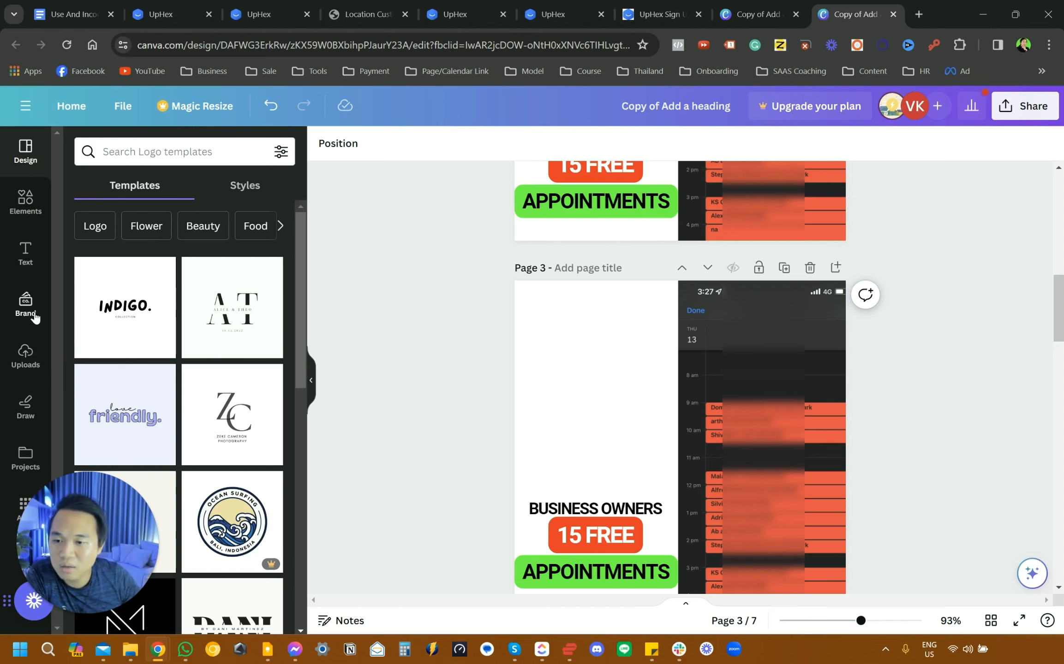
Place the uploaded man-in-suit portrait onto page 3 and nudge it slightly left
click(25, 355)
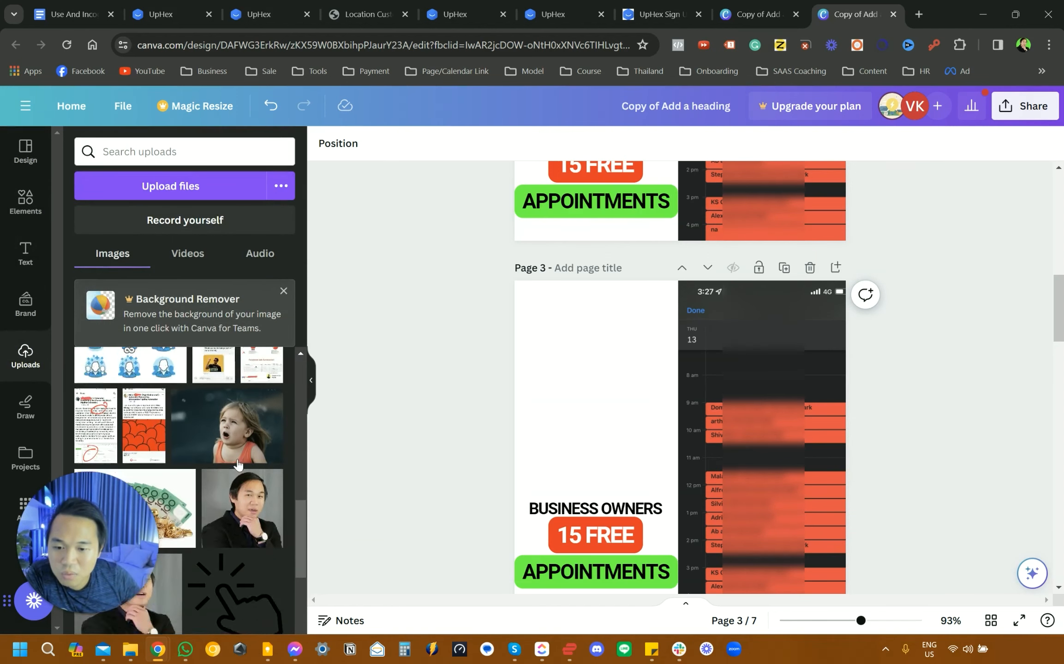
mouse_move(154, 565)
mouse_down()
mouse_move(544, 346)
mouse_move(584, 407)
mouse_move(629, 328)
mouse_up()
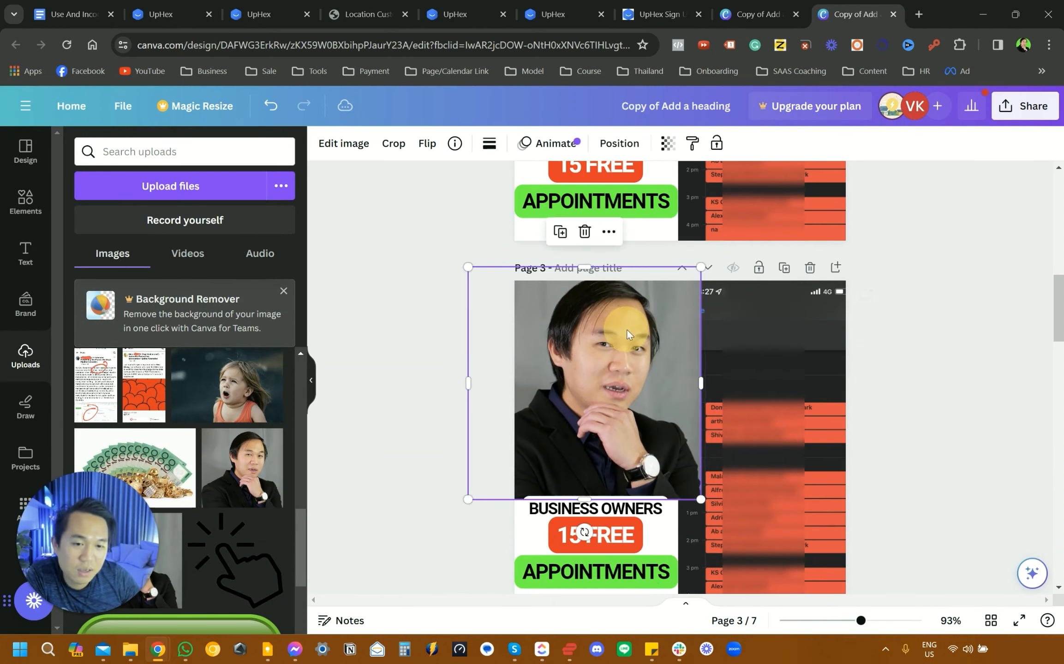
drag(617, 370, 596, 370)
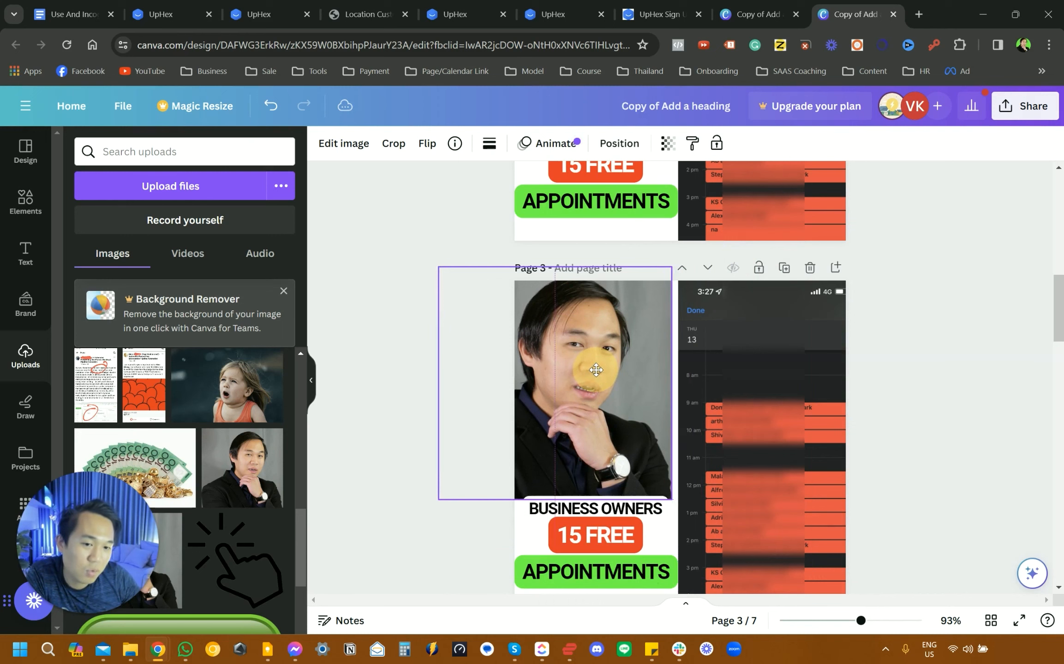
click(940, 372)
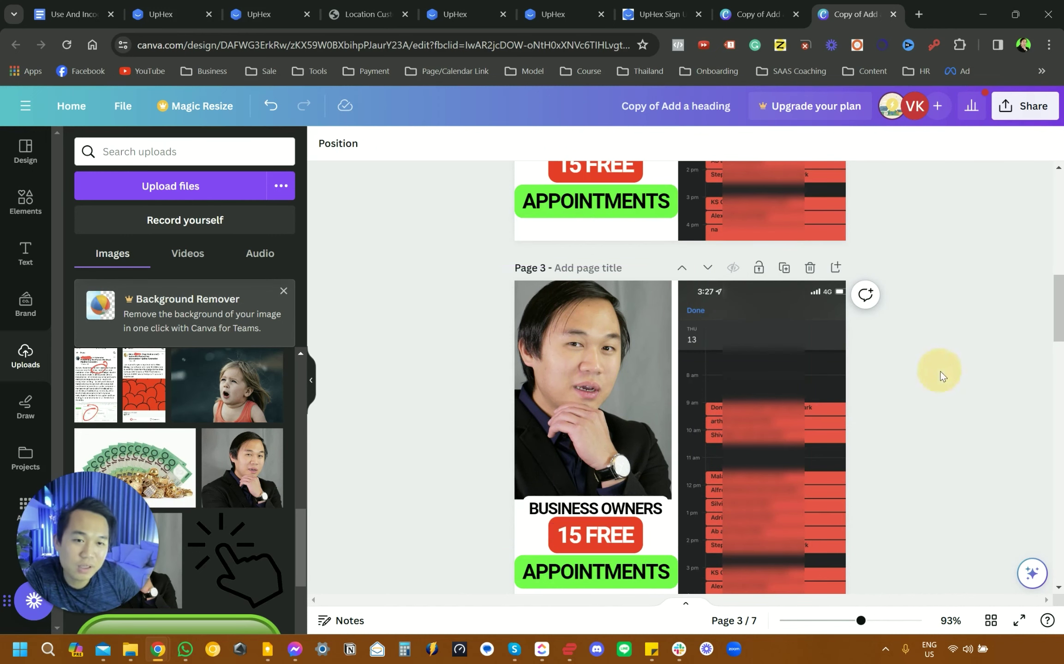
scroll(931, 428, down, 1)
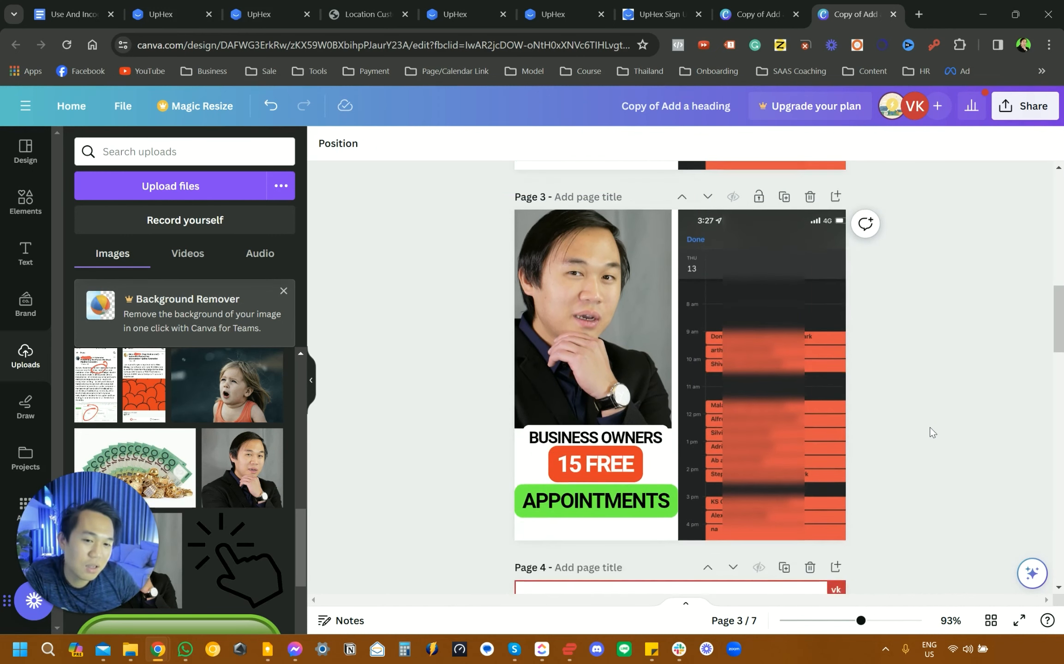
scroll(931, 426, up, 2)
scroll(931, 426, up, 3)
scroll(923, 421, down, 3)
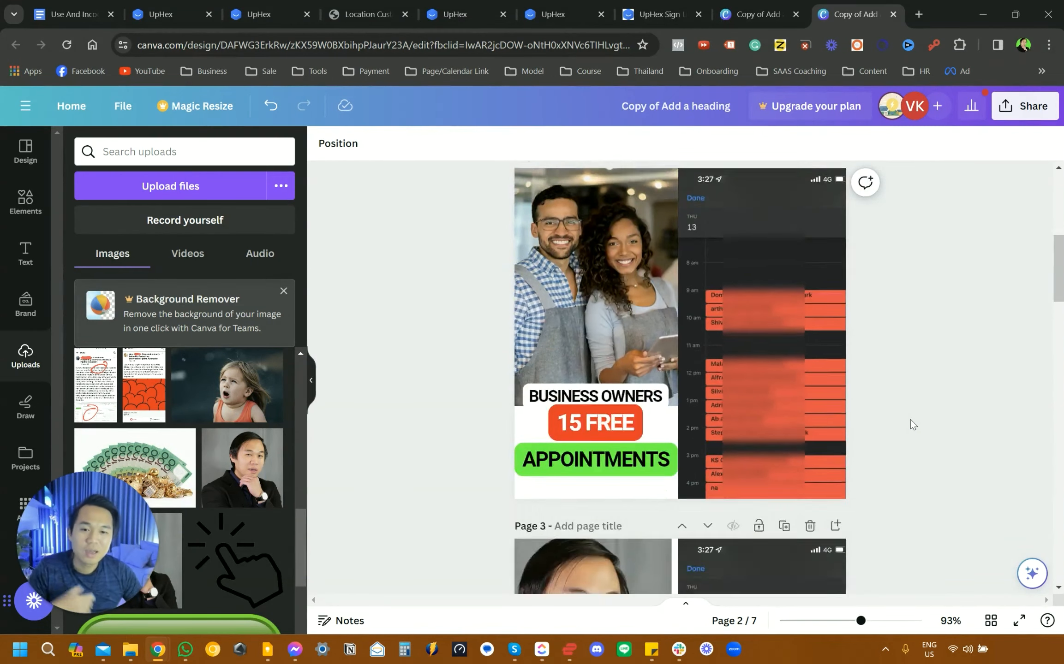
scroll(790, 415, up, 2)
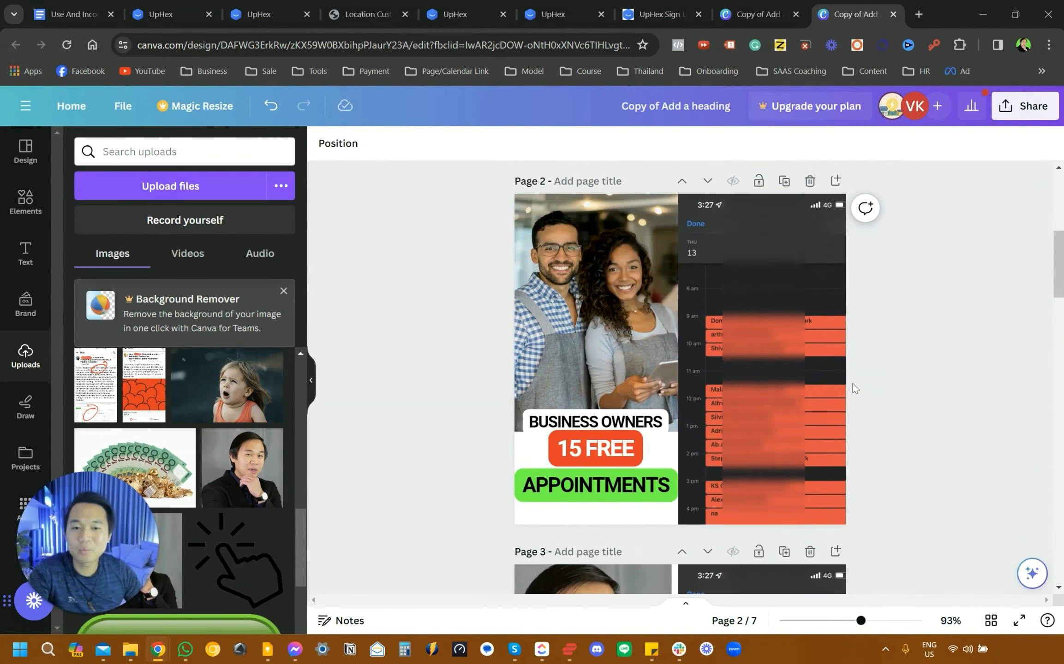
scroll(857, 384, up, 2)
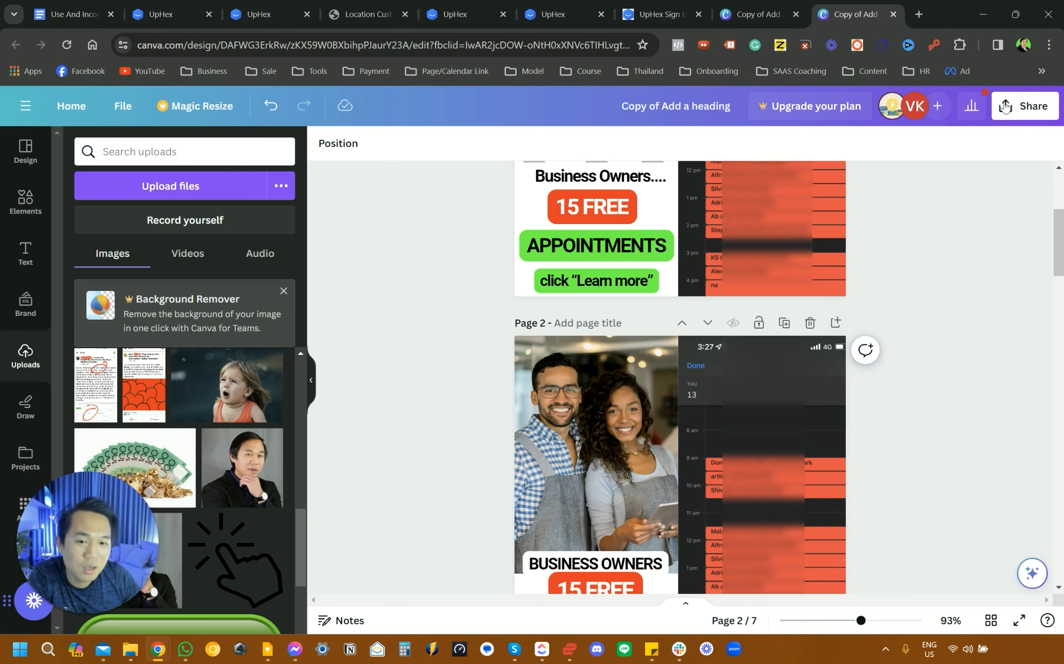
Download all pages as PNG via Share > Download, with Save download settings ticked
click(1033, 106)
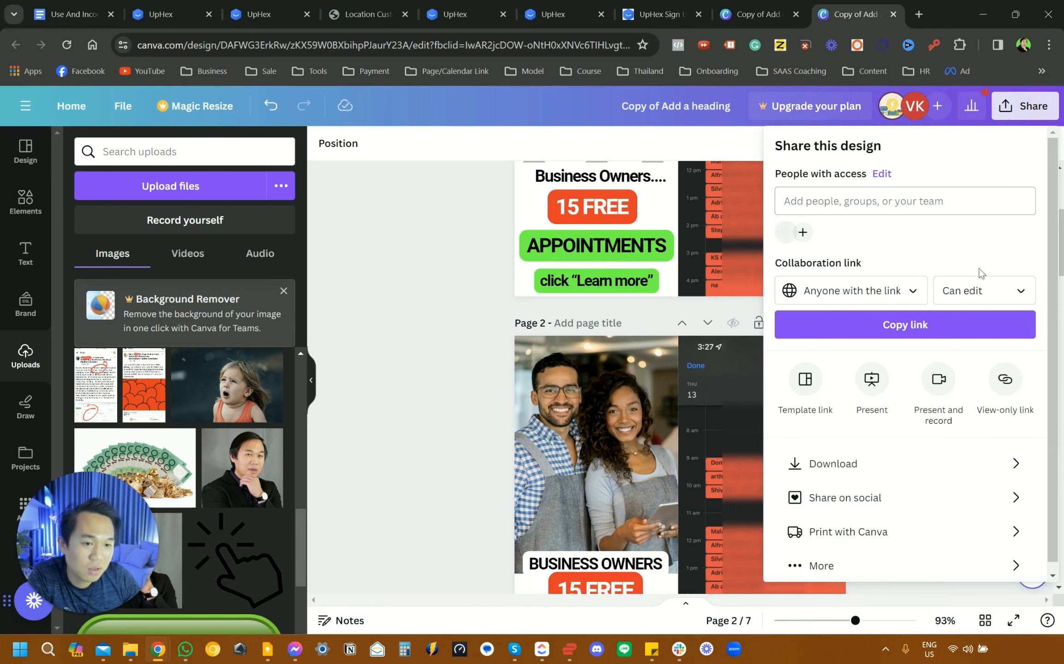
click(873, 463)
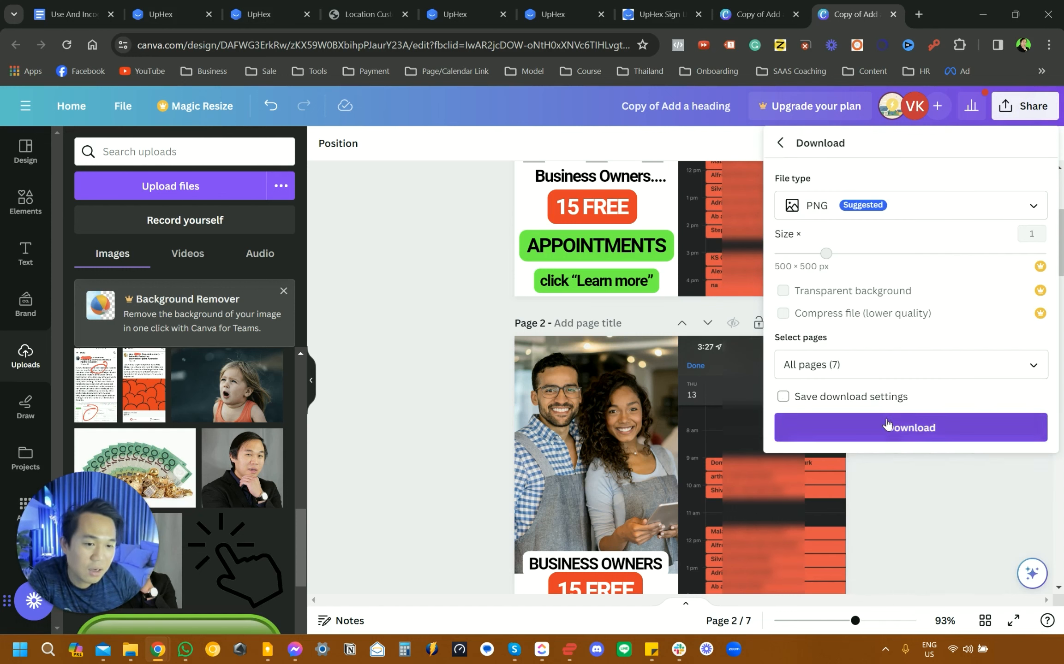
click(845, 399)
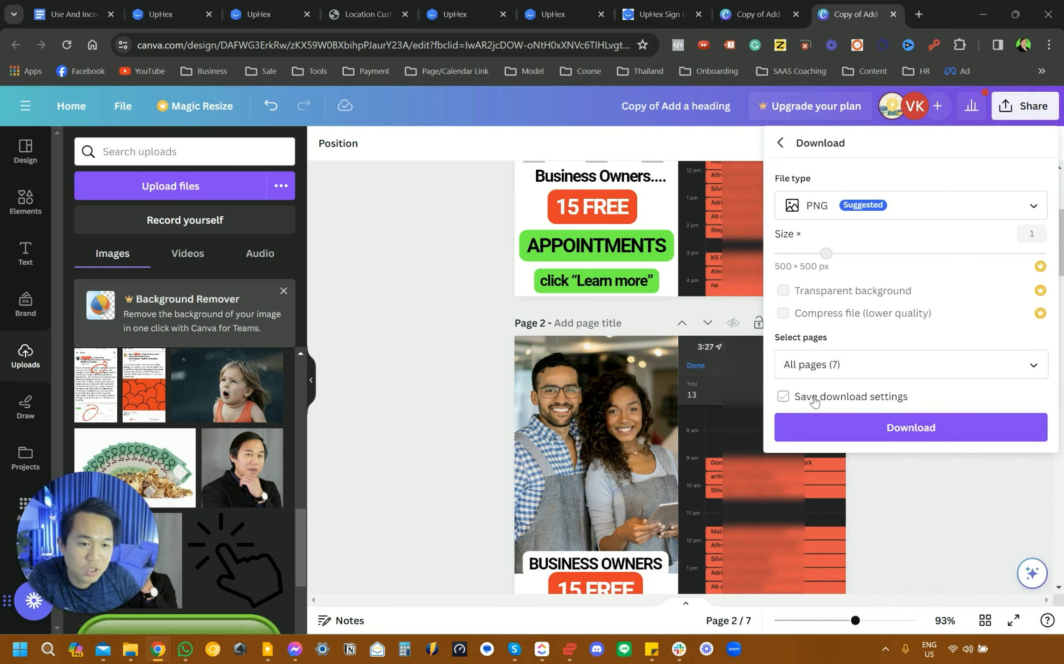
click(846, 428)
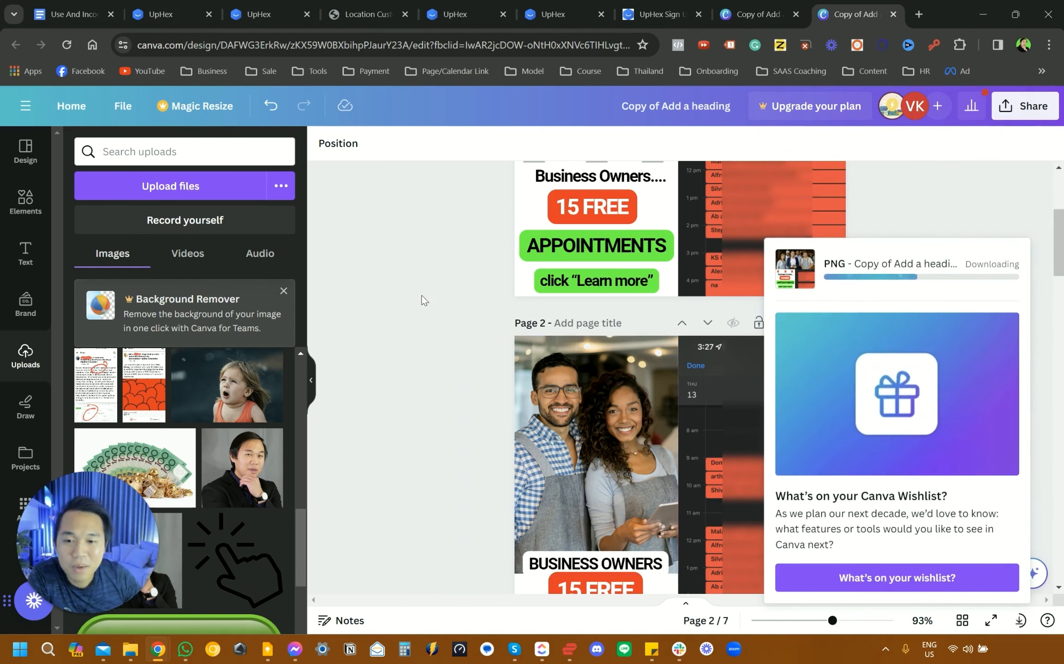
scroll(511, 428, down, 3)
scroll(524, 450, down, 3)
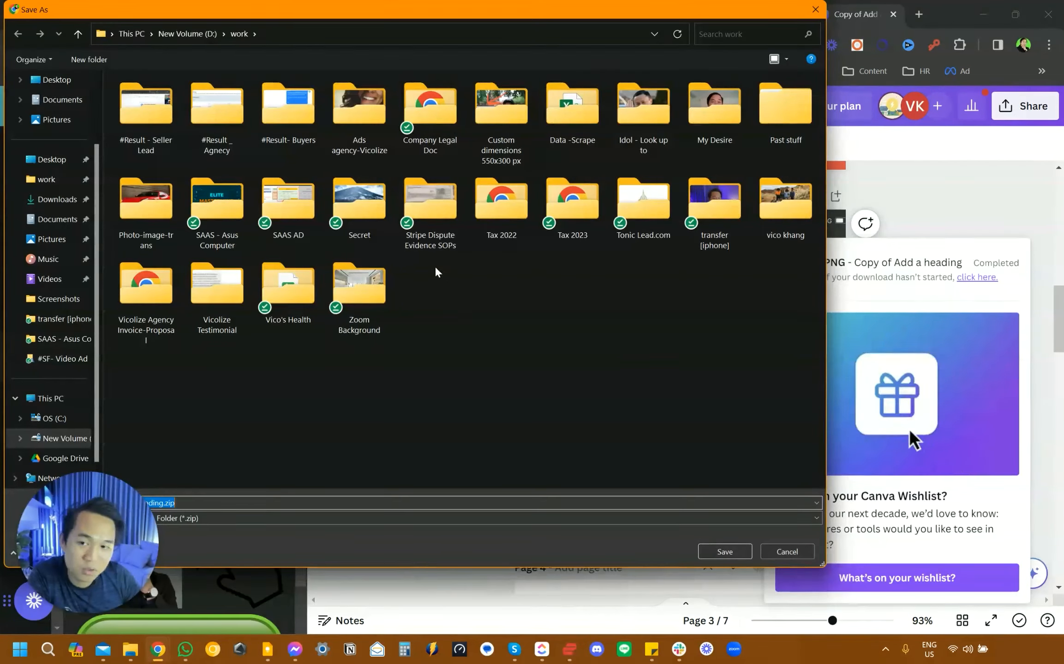
click(725, 551)
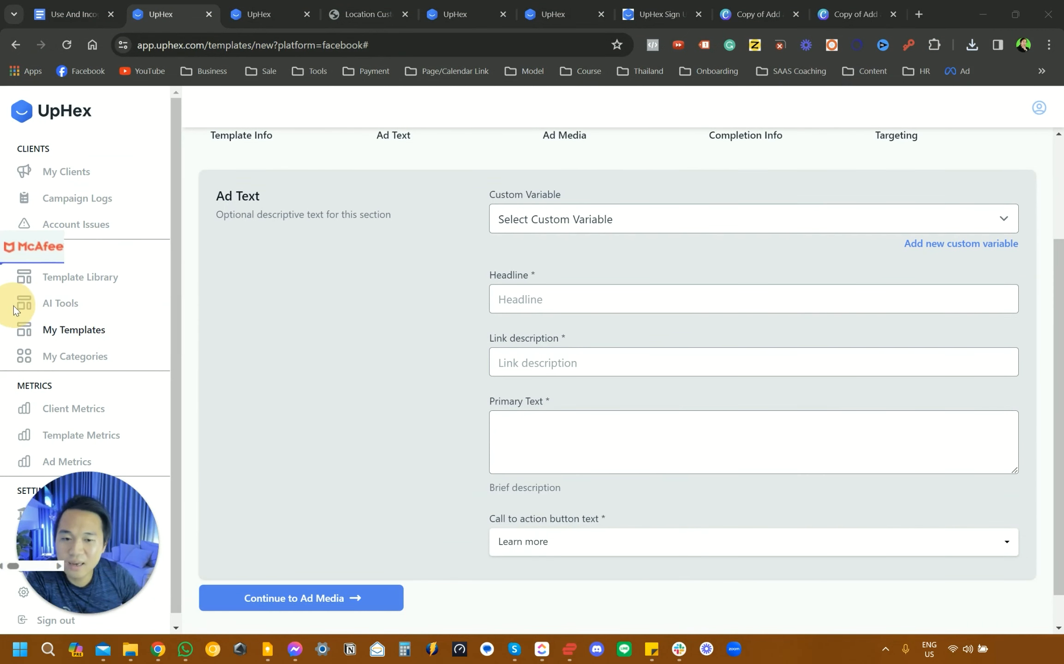
drag(377, 415, 13, 305)
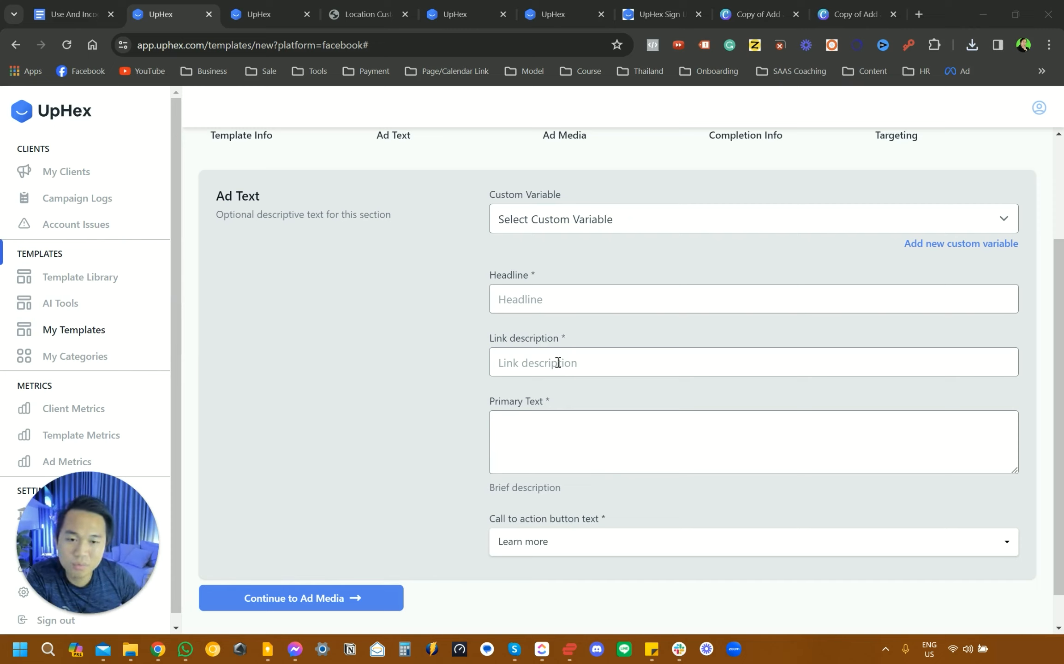
click(558, 363)
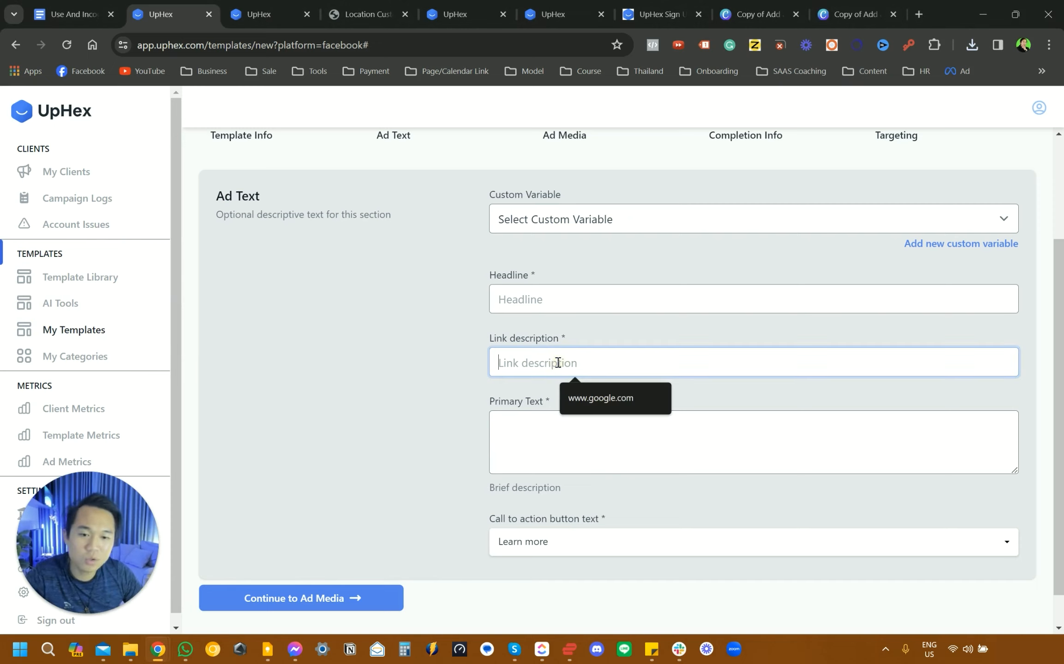
click(596, 397)
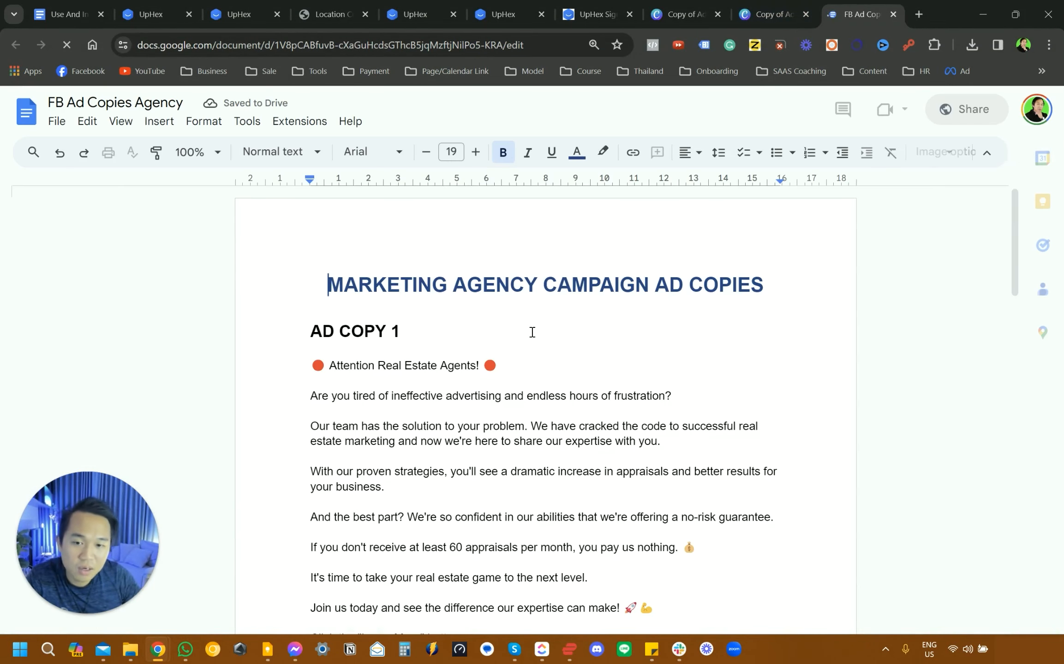
scroll(529, 332, down, 1)
scroll(516, 385, down, 2)
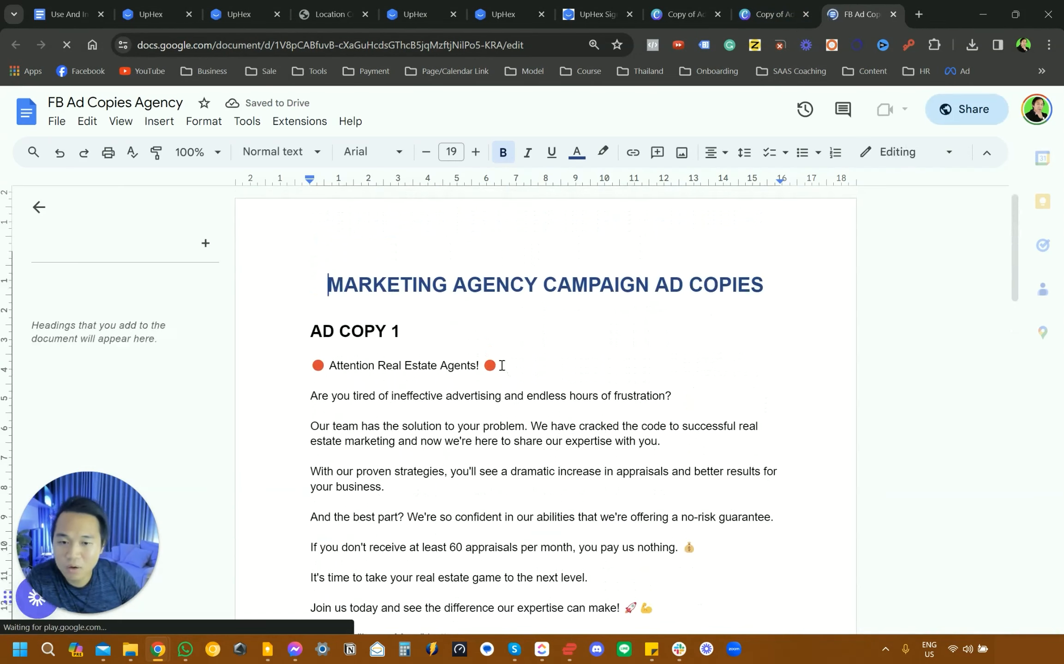
Copy 'Attention Real Estate Agents!' from the Doc into the Headline field
drag(504, 297, 306, 296)
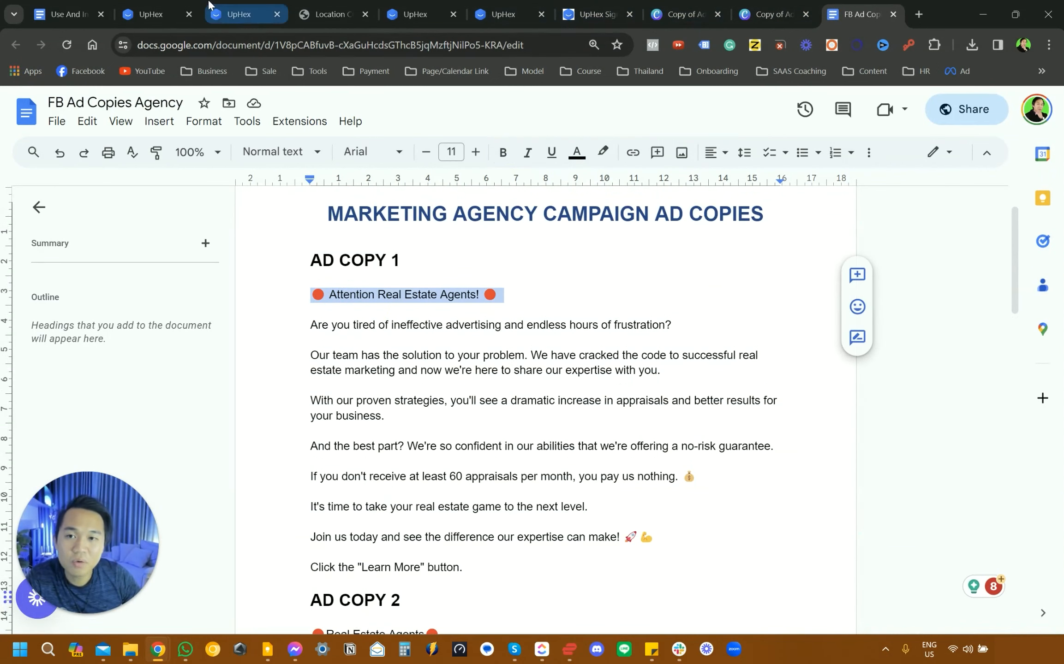
click(182, 7)
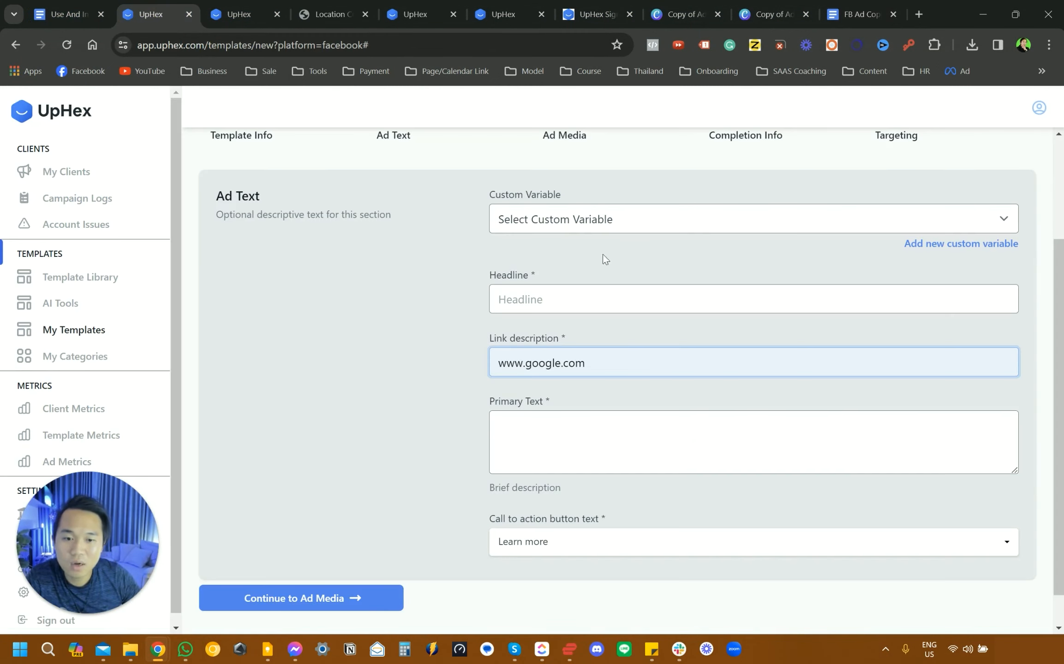
click(594, 300)
text(🔴 Attention Real Estate Agents! 🔴)
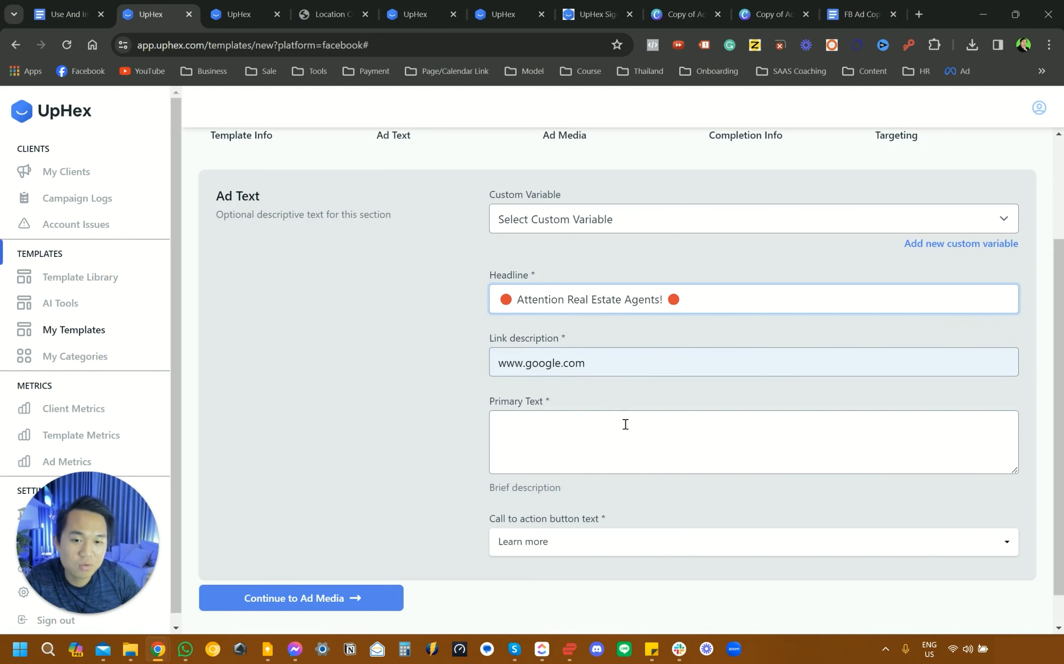
Copy the whole AD COPY 1 text from the Doc into the Primary Text field
click(865, 14)
drag(300, 299, 558, 567)
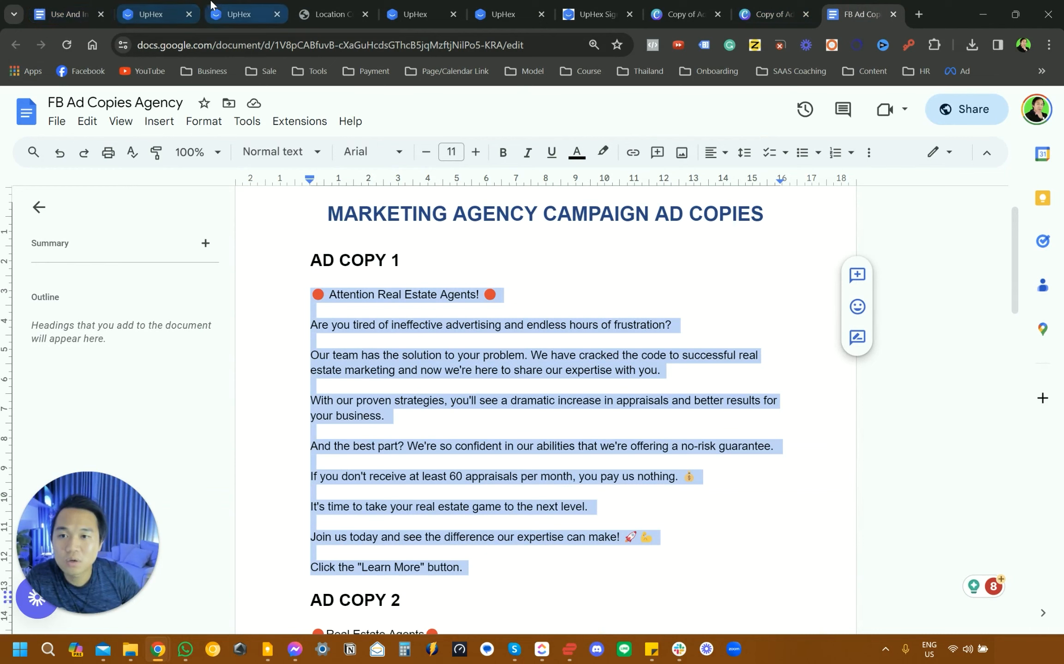
click(151, 14)
click(530, 450)
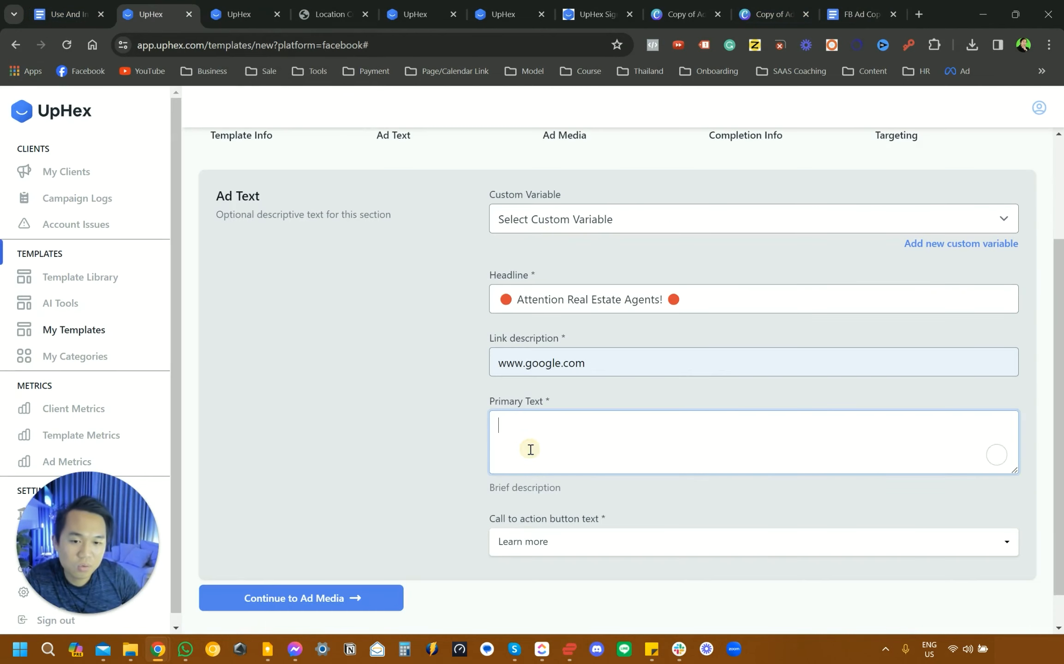
key(ctrl+v)
scroll(333, 533, down, 1)
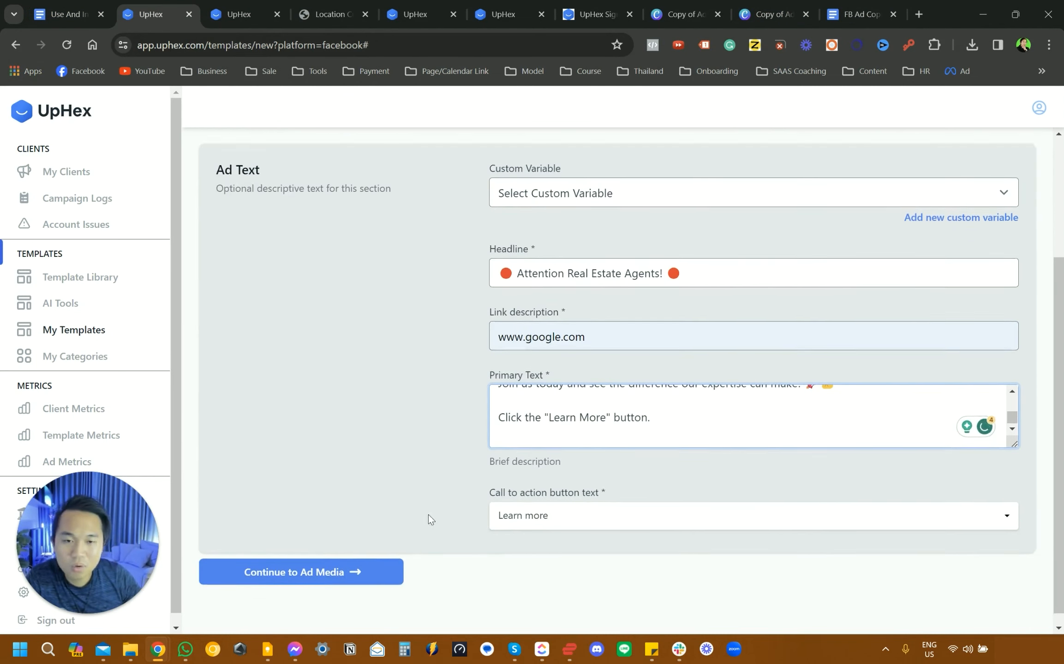
scroll(573, 479, up, 2)
scroll(499, 531, down, 2)
Advance to Ad Media, choose Image and browse for the Canva image file to upload
click(339, 569)
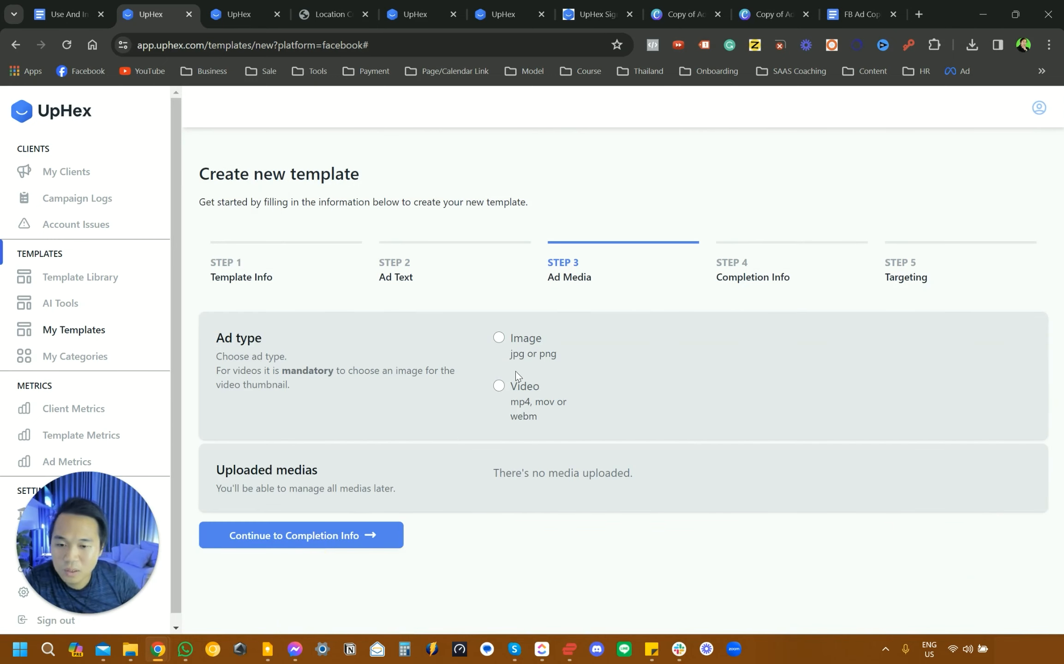
click(500, 338)
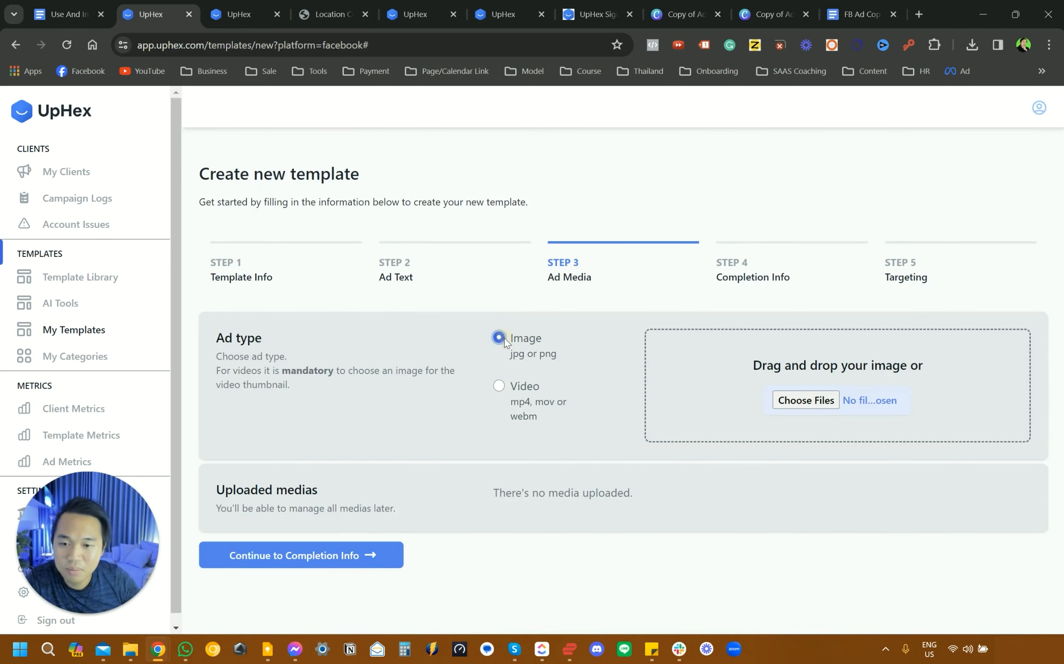
click(802, 401)
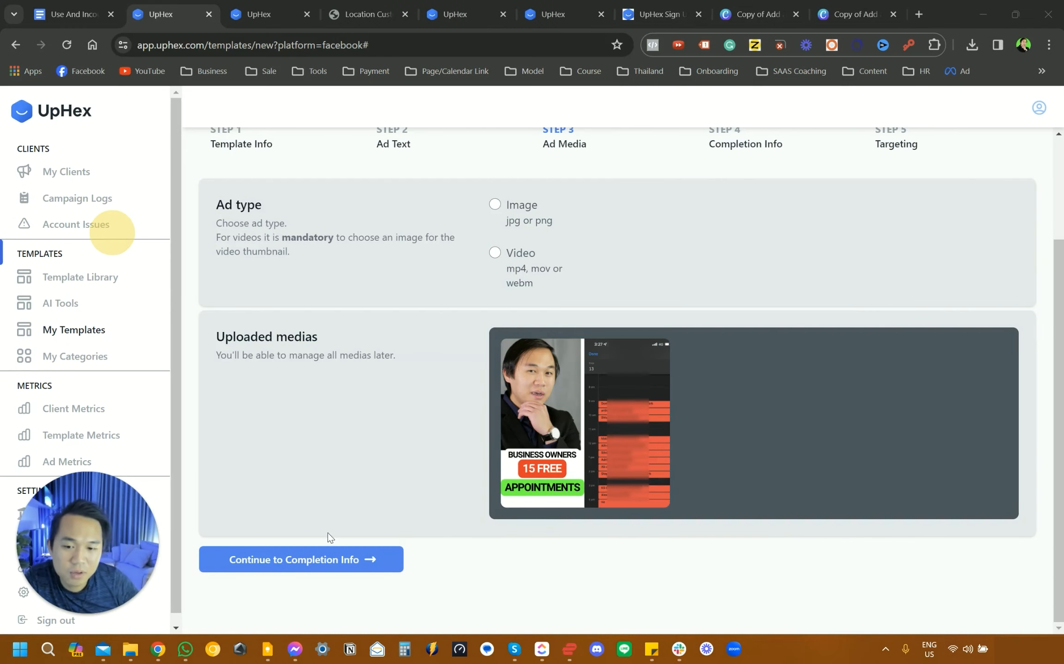
Continue to Completion Info and expand the lead form's settings showing More Volume, English (US)
click(320, 563)
scroll(407, 555, down, 2)
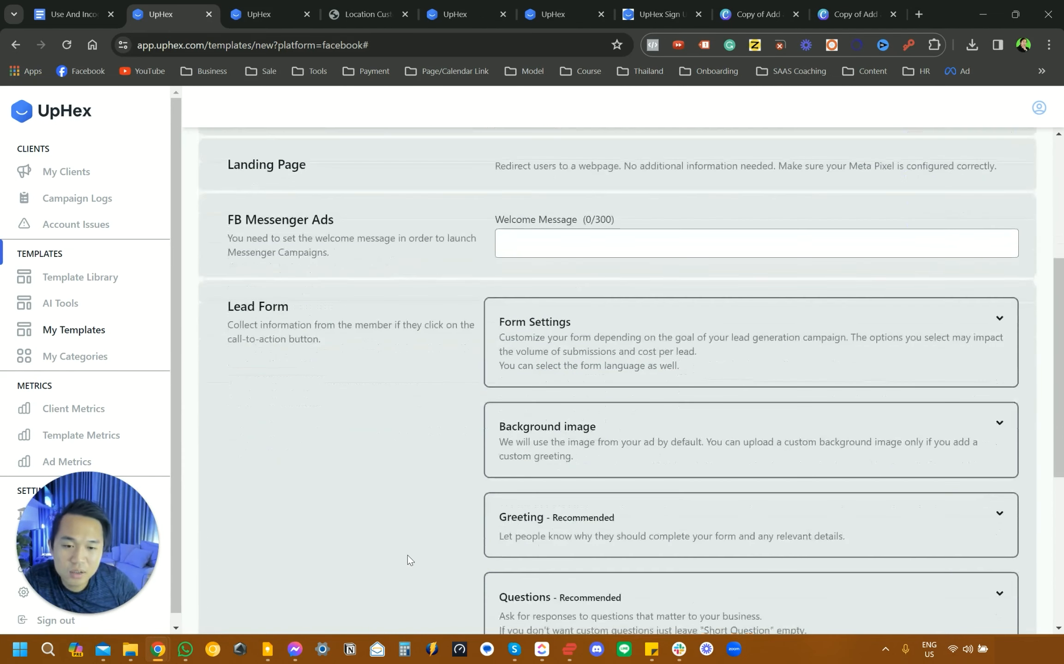
scroll(408, 557, up, 1)
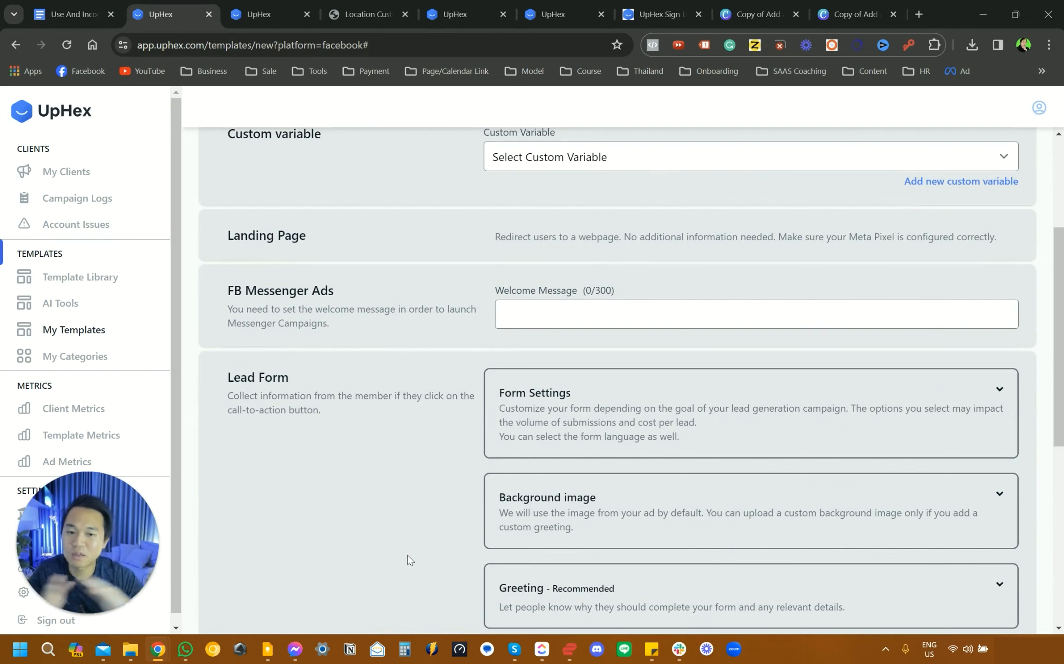
scroll(278, 323, up, 1)
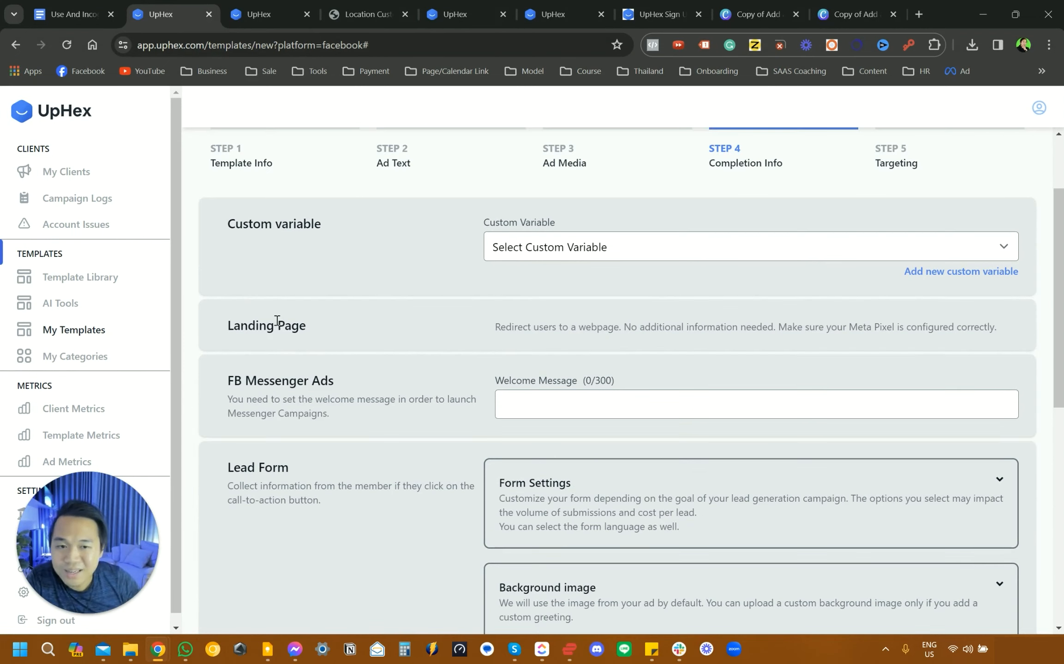
scroll(277, 323, down, 1)
scroll(287, 351, down, 2)
scroll(287, 351, up, 1)
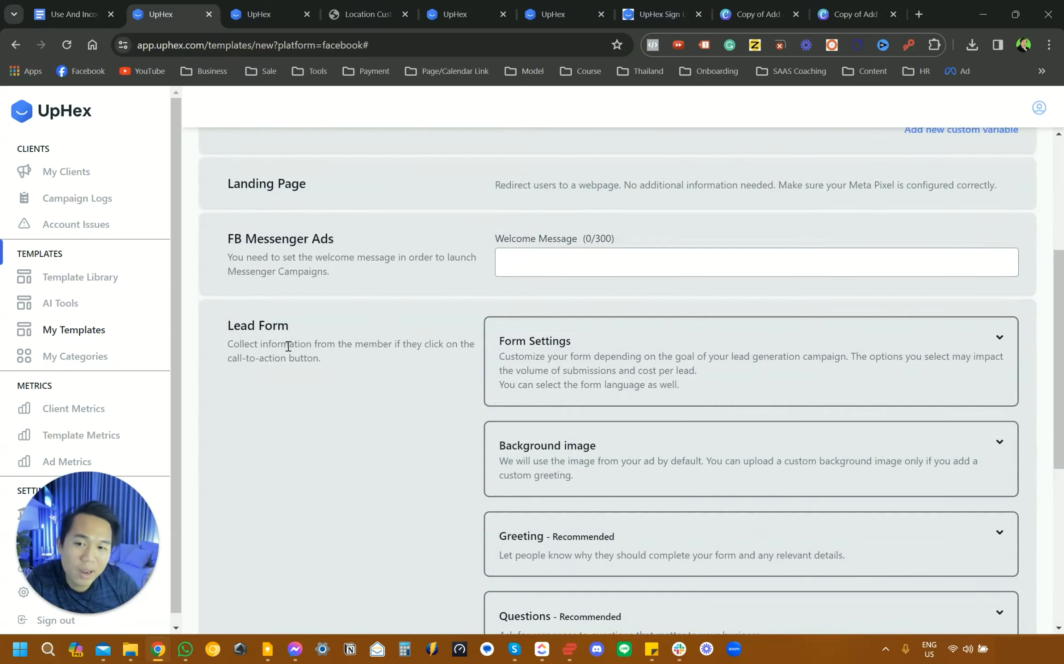
scroll(288, 347, up, 1)
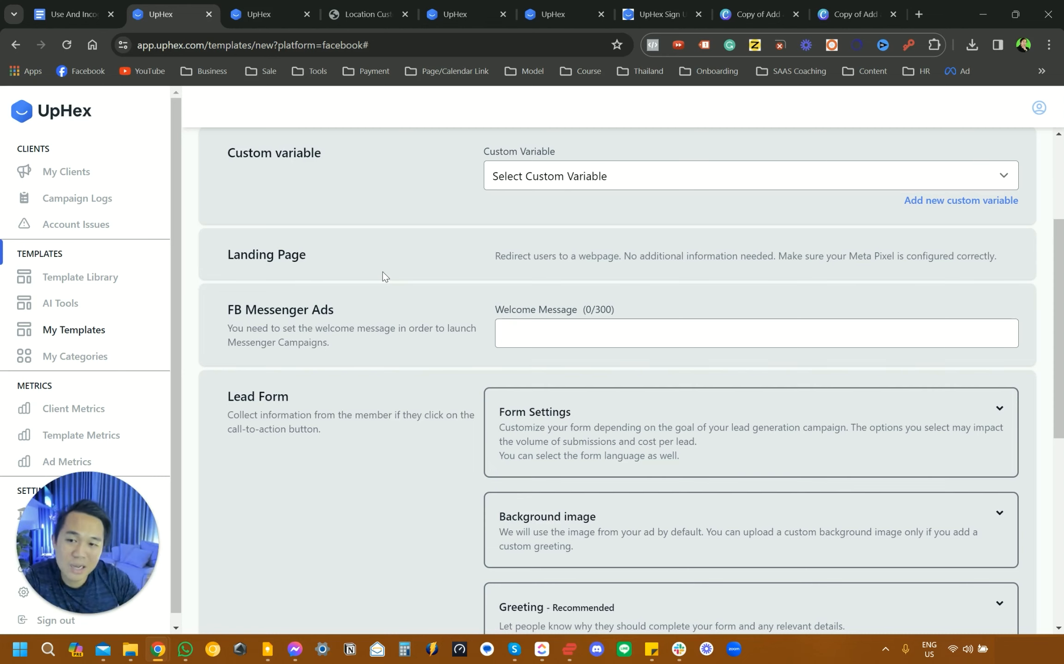
scroll(531, 345, down, 2)
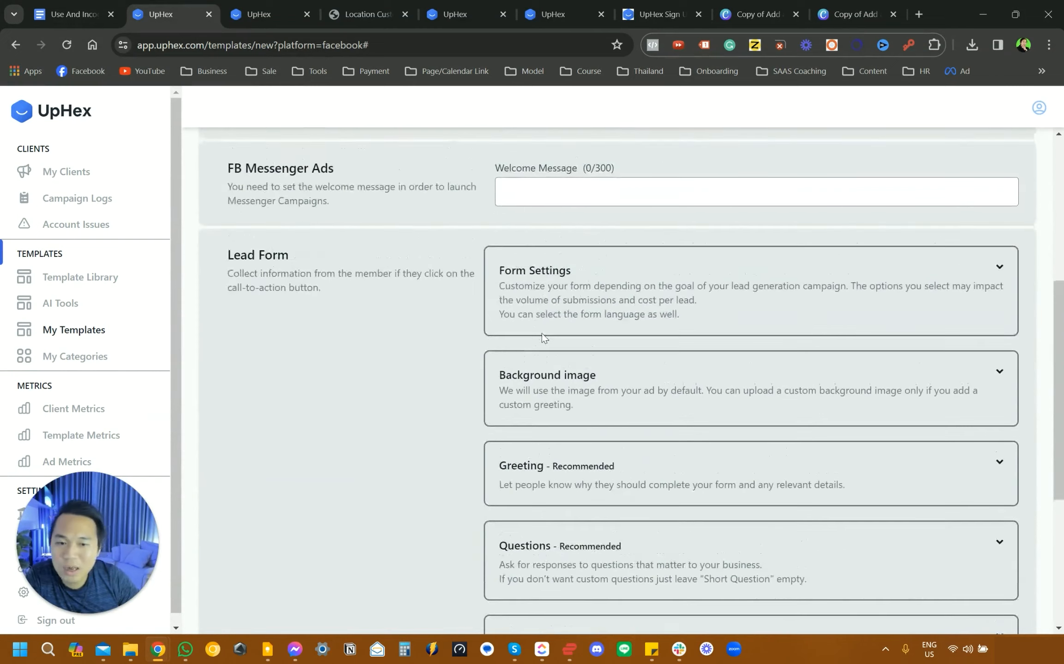
click(997, 266)
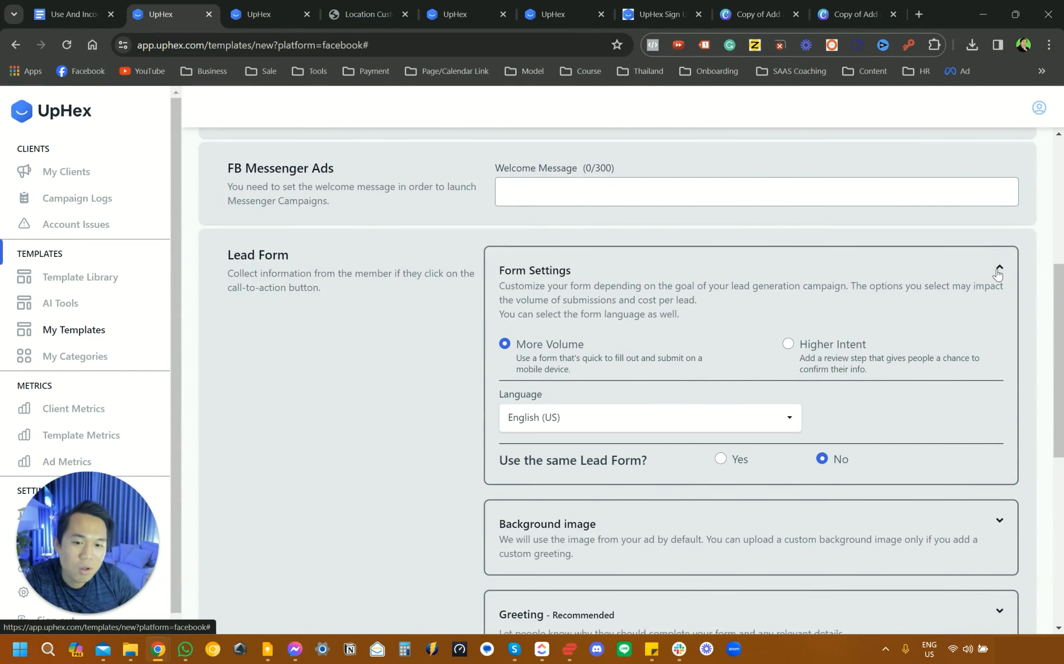
scroll(696, 411, down, 2)
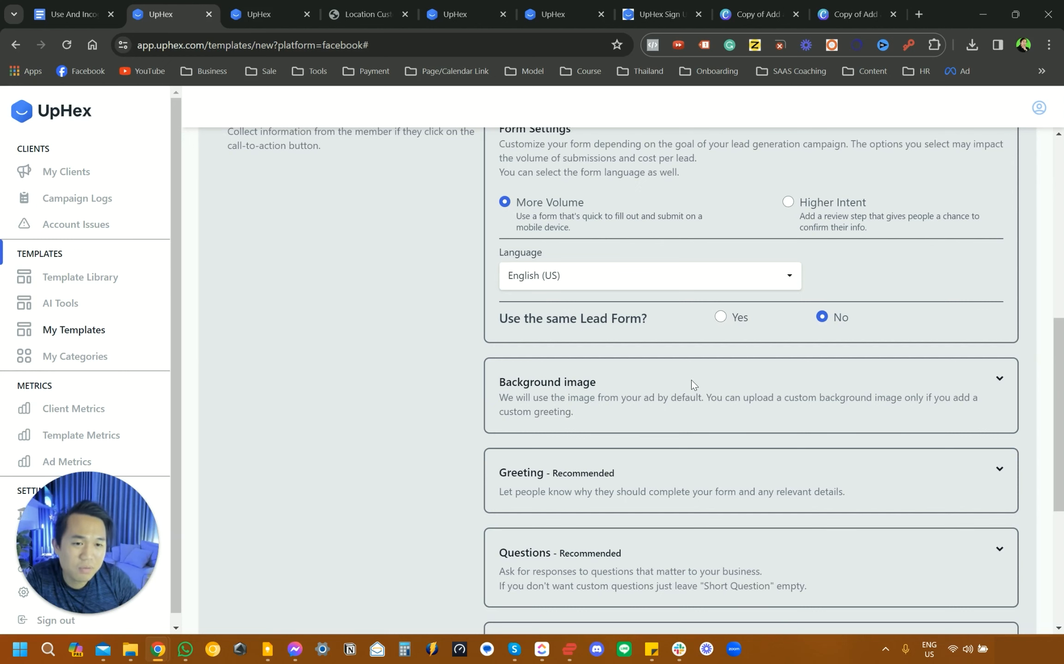
scroll(691, 379, down, 2)
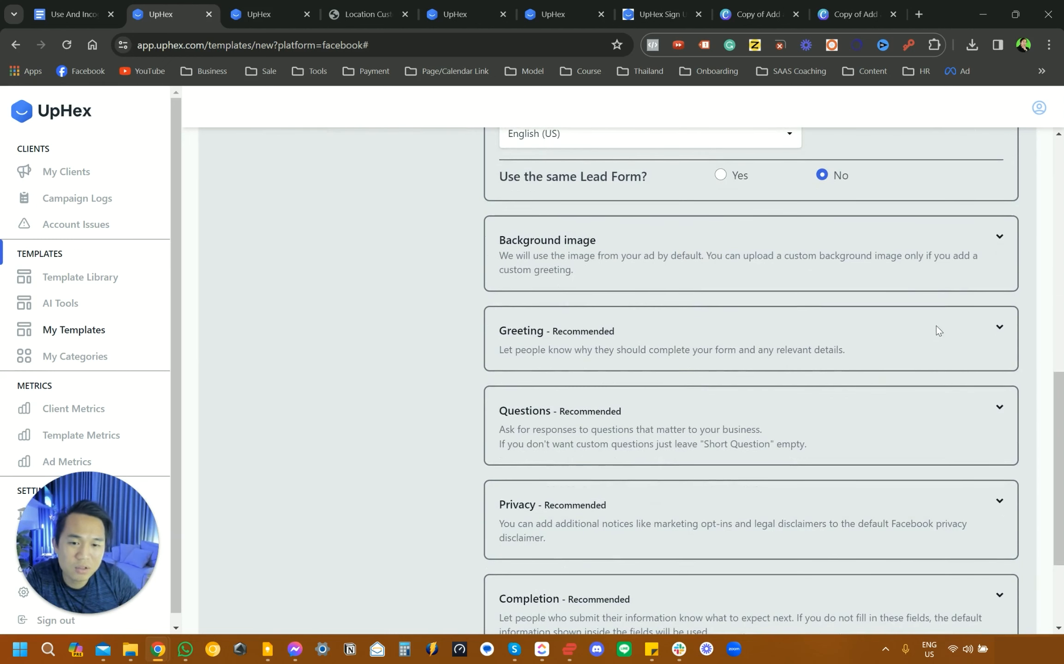
Expand the Questions section and the Add short questions area, leaving it empty
click(995, 409)
scroll(585, 380, down, 2)
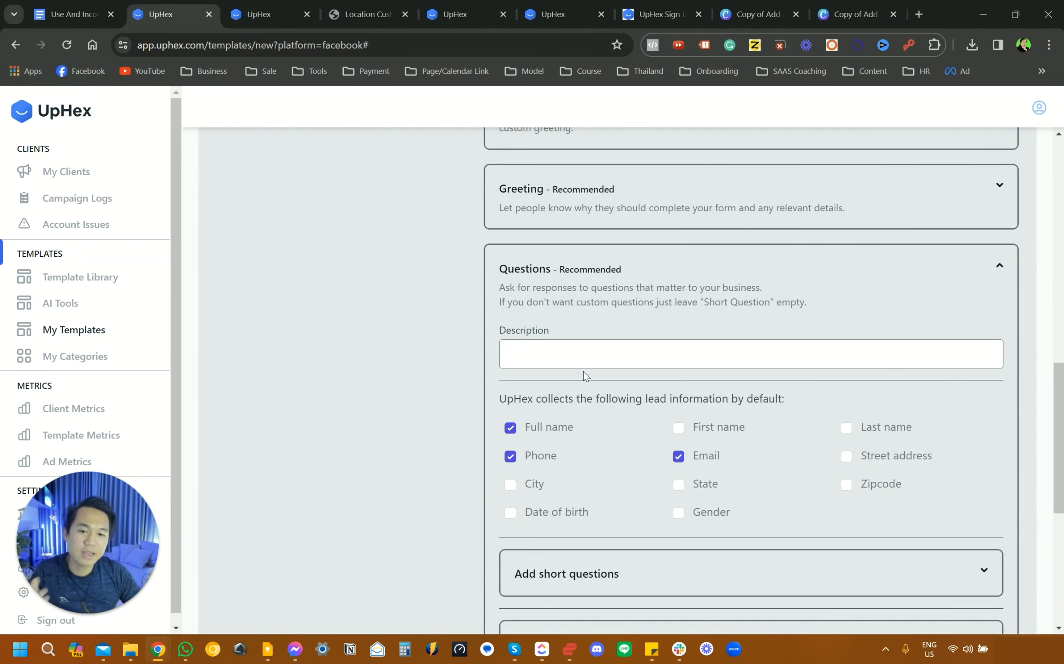
scroll(627, 384, down, 2)
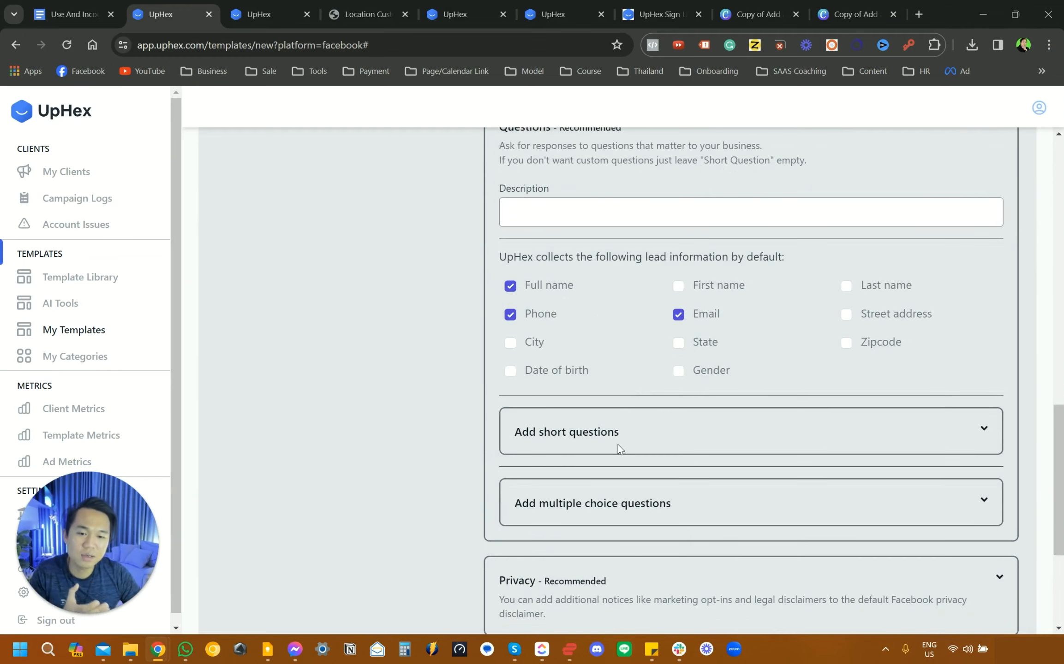
click(977, 433)
scroll(771, 430, up, 2)
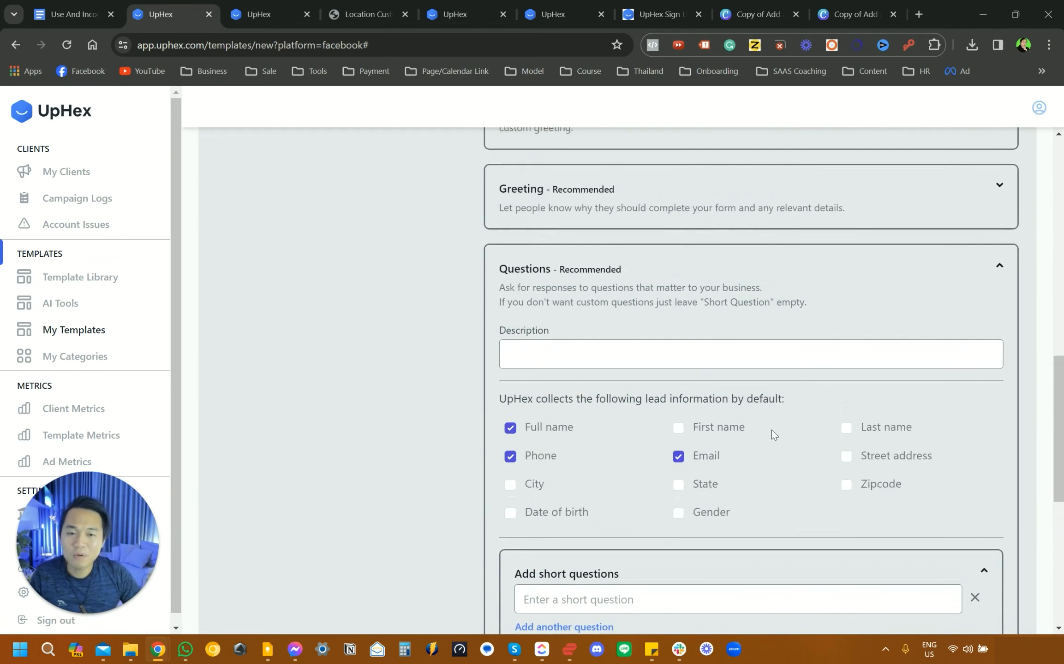
scroll(433, 376, up, 3)
scroll(433, 372, up, 4)
scroll(427, 372, up, 3)
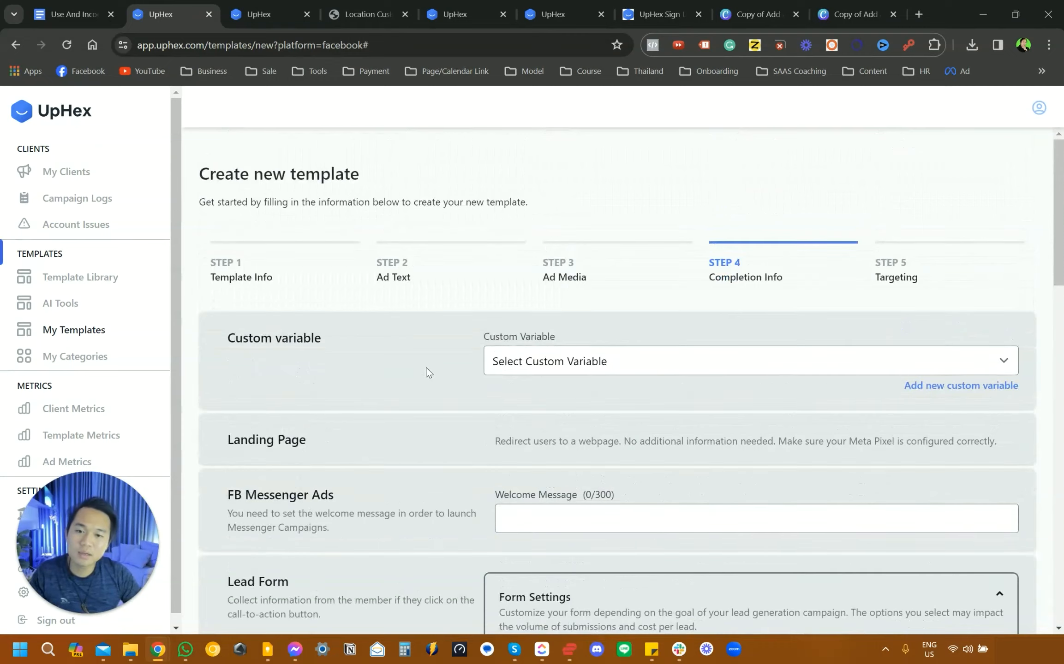
scroll(427, 372, down, 3)
scroll(499, 382, down, 6)
scroll(520, 387, down, 2)
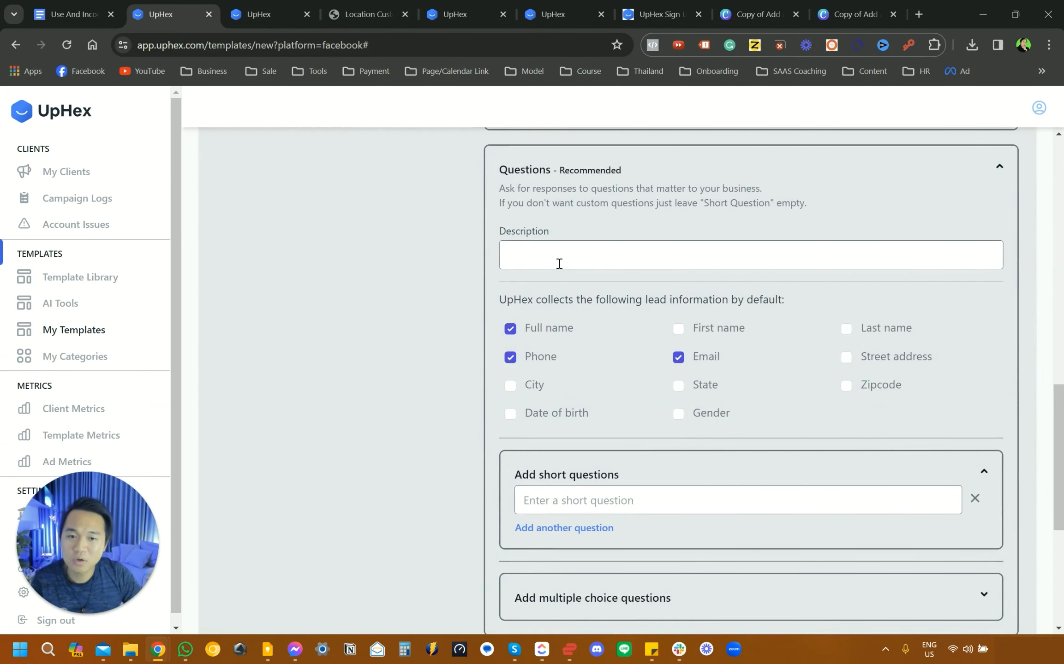
scroll(563, 479, down, 2)
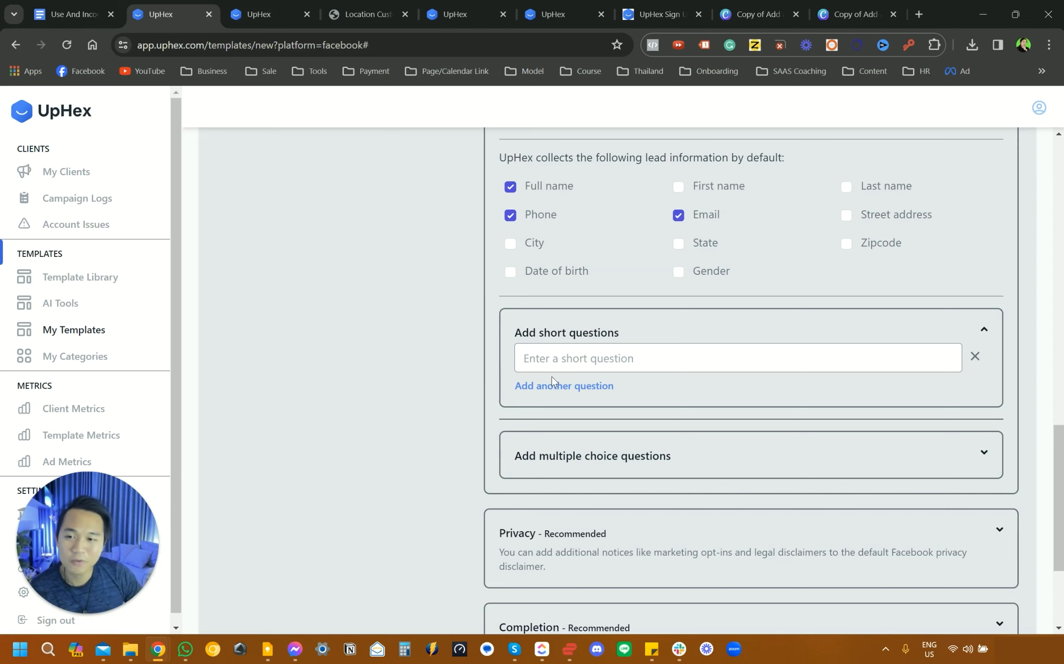
scroll(551, 376, down, 1)
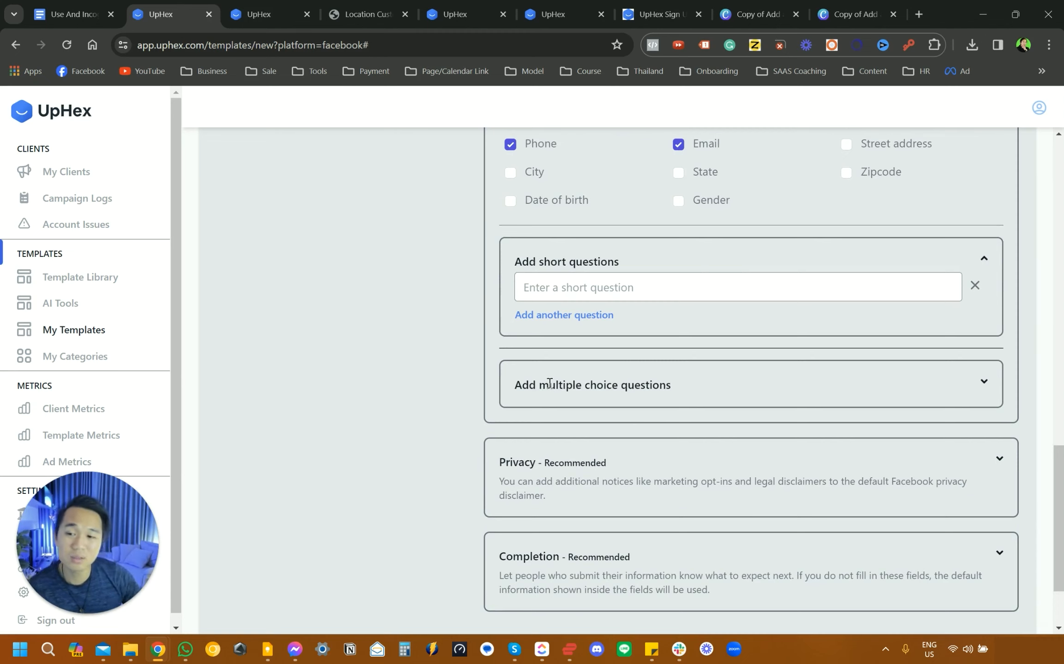
scroll(457, 474, down, 10)
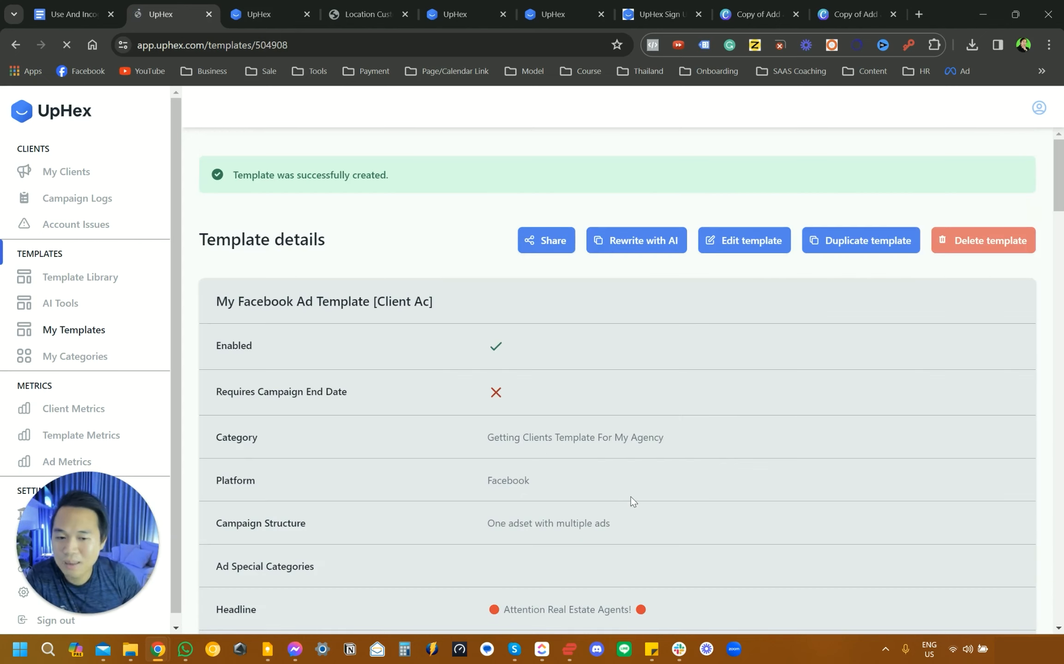
scroll(544, 469, down, 3)
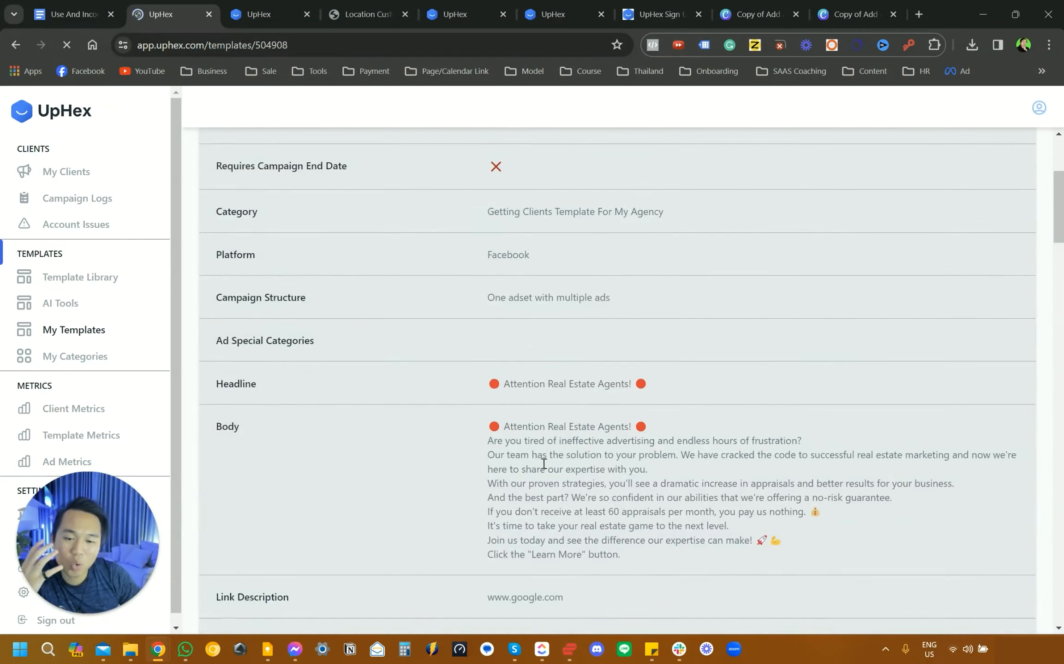
scroll(545, 465, down, 2)
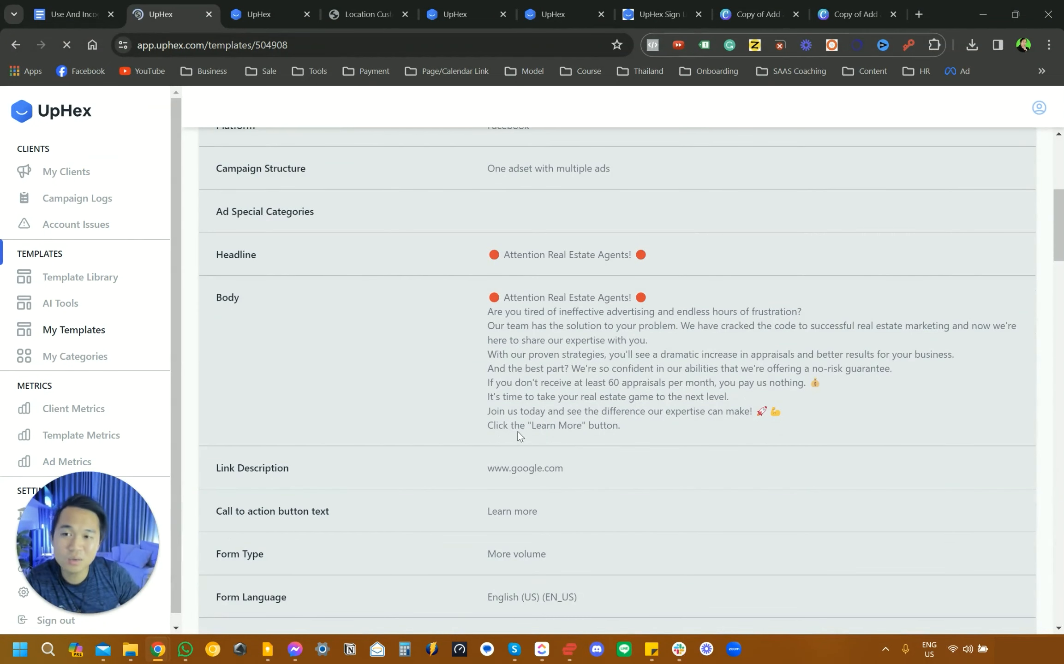